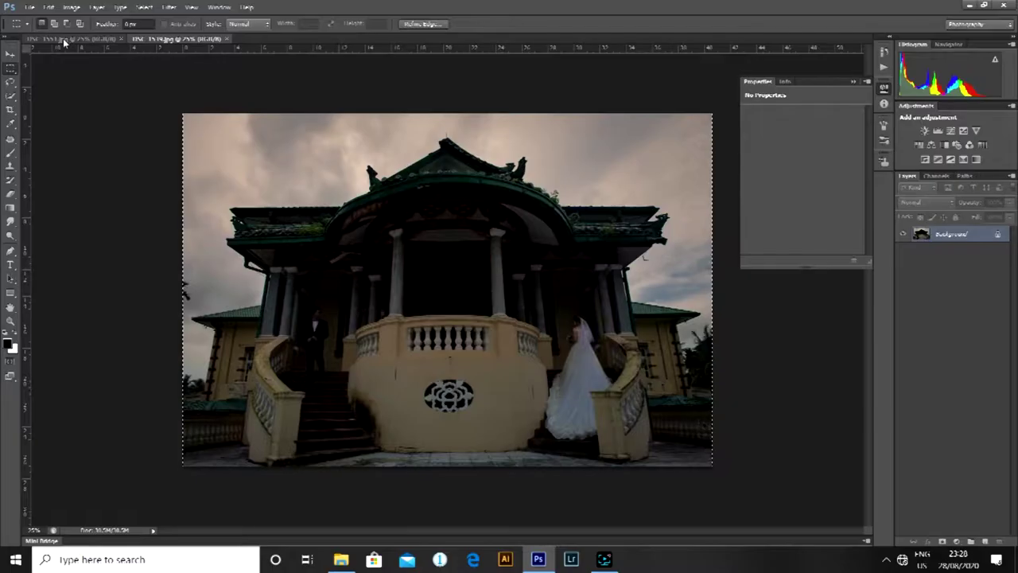
Paste the copied photo as a new layer over the open photo and auto-align the two layers.
{"action": "key", "text": "ctrl+j"}
{"action": "left_click", "coordinate": [988, 234], "text": "shift"}
{"action": "left_click", "coordinate": [48, 6]}
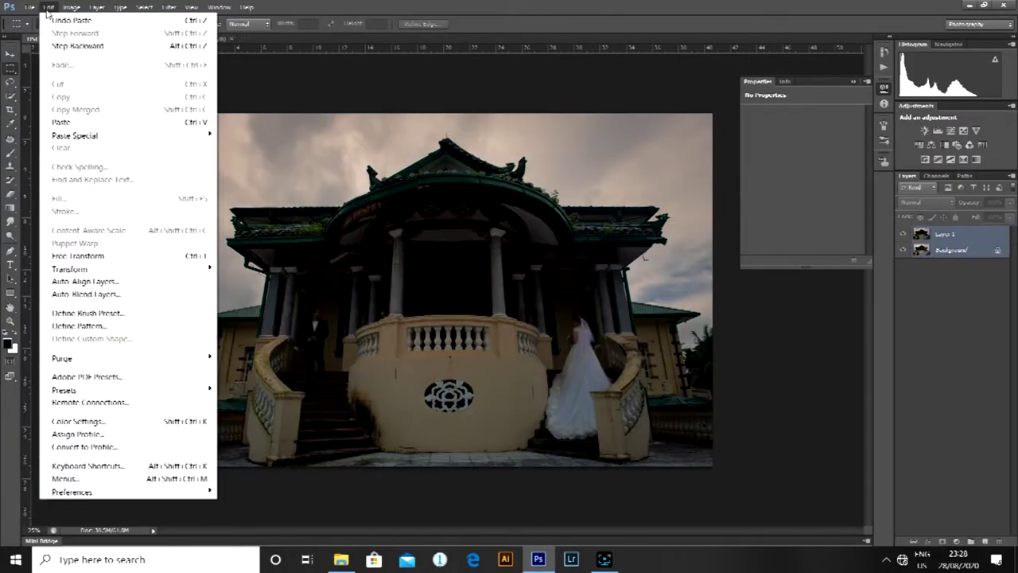
{"action": "left_click", "coordinate": [119, 285]}
{"action": "left_click", "coordinate": [600, 141]}
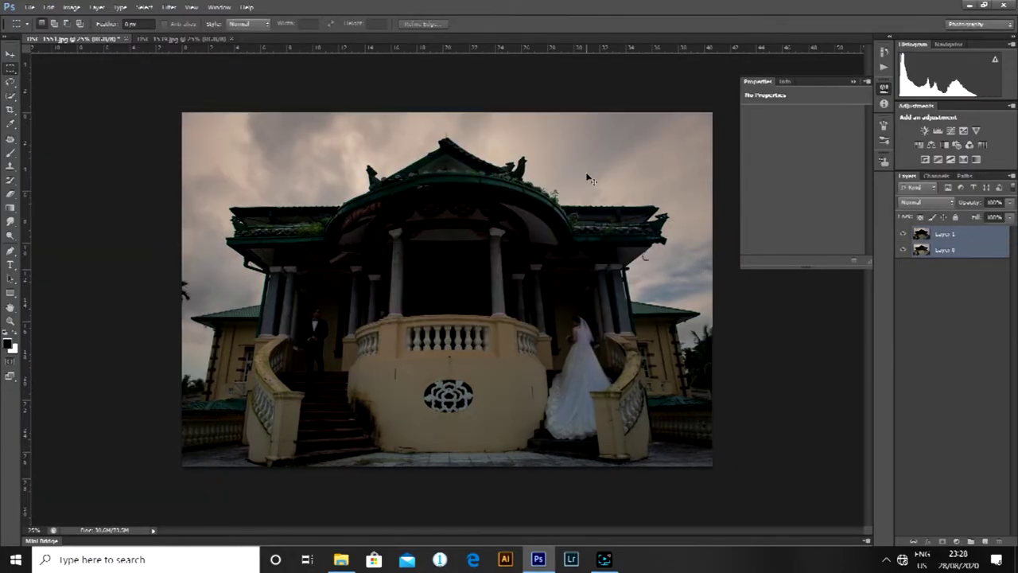
Scale both aligned layers together to about 102% so the image fills the canvas edges.
{"action": "key", "text": "ctrl+t"}
{"action": "left_click_drag", "start_coordinate": [713, 113], "coordinate": [720, 109]}
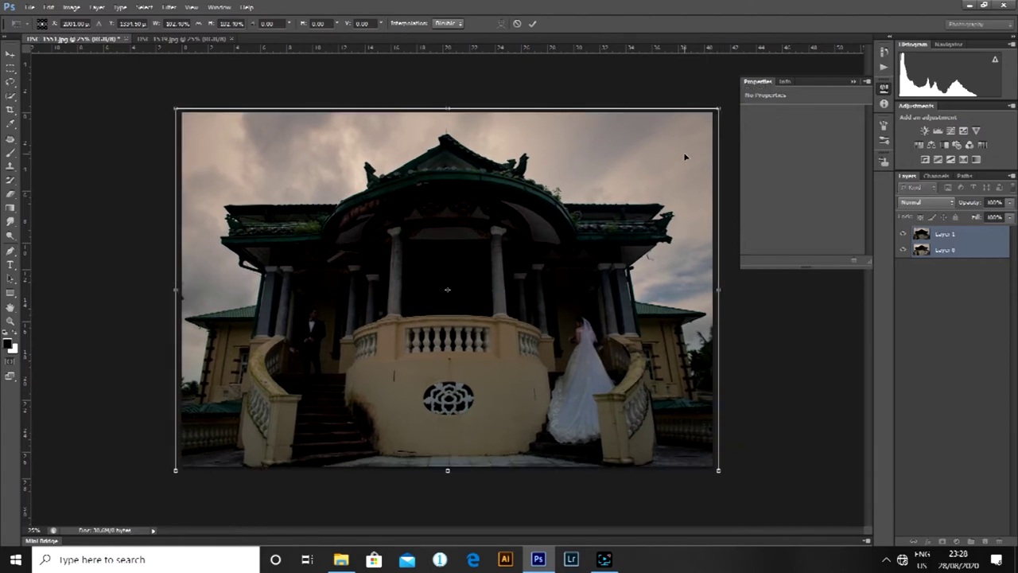
{"action": "key", "text": "Return"}
Compare the two layers and add a black layer mask to the upper photo layer.
{"action": "left_click", "coordinate": [932, 252]}
{"action": "left_click", "coordinate": [902, 235]}
{"action": "left_click", "coordinate": [902, 235]}
{"action": "left_click", "coordinate": [944, 234]}
{"action": "left_click", "coordinate": [942, 541]}
{"action": "key", "text": "ctrl+i"}
{"action": "key", "text": "ctrl+i"}
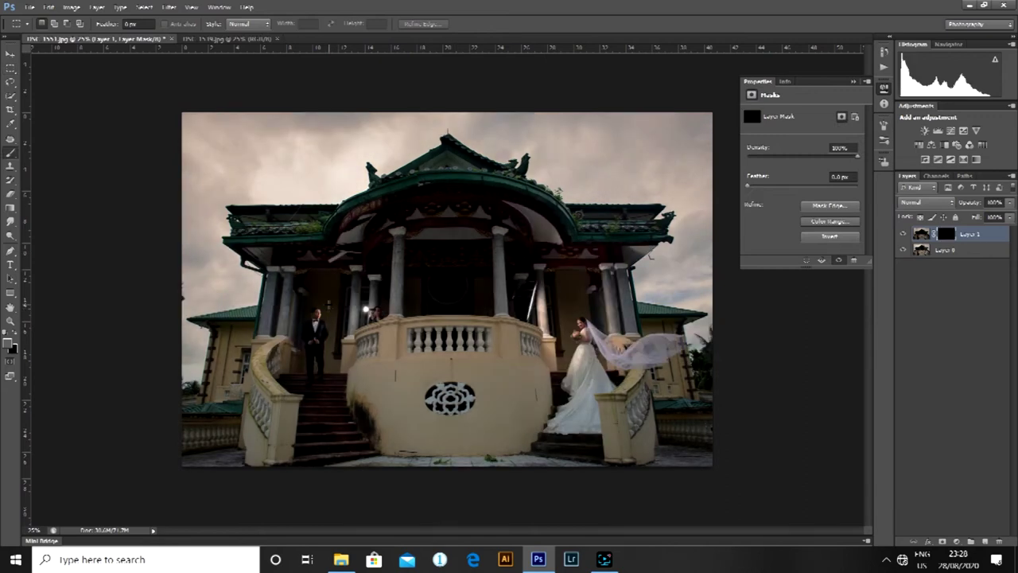
Paint white at 100% opacity on the mask over the flash by the left balcony column and the people behind the balusters.
{"action": "key", "text": "b"}
{"action": "scroll", "coordinate": [386, 316], "scroll_direction": "up", "scroll_amount": 5}
{"action": "left_click", "coordinate": [10, 343]}
{"action": "left_click_drag", "start_coordinate": [587, 118], "coordinate": [562, 90]}
{"action": "key", "text": "Return"}
{"action": "key", "text": "0"}
{"action": "mouse_move", "coordinate": [322, 294]}
{"action": "left_mouse_down"}
{"action": "mouse_move", "coordinate": [310, 280]}
{"action": "mouse_move", "coordinate": [352, 199]}
{"action": "mouse_move", "coordinate": [284, 302]}
{"action": "mouse_move", "coordinate": [364, 313]}
{"action": "left_mouse_up"}
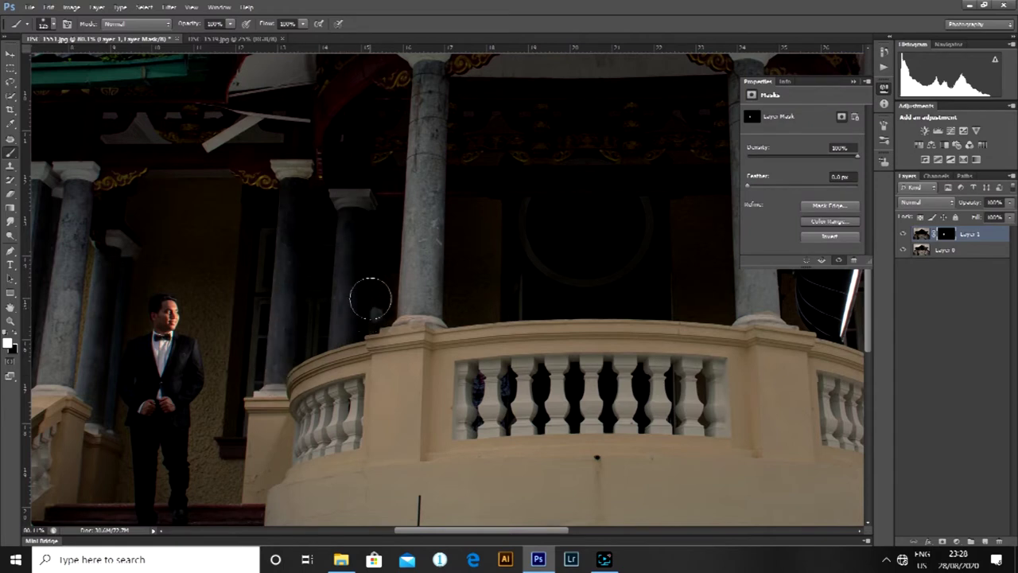
{"action": "mouse_move", "coordinate": [474, 374]}
{"action": "left_mouse_down"}
{"action": "mouse_move", "coordinate": [492, 423]}
{"action": "mouse_move", "coordinate": [559, 378]}
{"action": "mouse_move", "coordinate": [607, 408]}
{"action": "mouse_move", "coordinate": [626, 381]}
{"action": "mouse_move", "coordinate": [703, 392]}
{"action": "mouse_move", "coordinate": [464, 424]}
{"action": "mouse_move", "coordinate": [470, 377]}
{"action": "mouse_move", "coordinate": [482, 407]}
{"action": "mouse_move", "coordinate": [714, 385]}
{"action": "mouse_move", "coordinate": [587, 394]}
{"action": "left_mouse_up"}
{"action": "scroll", "coordinate": [477, 341], "scroll_direction": "down", "scroll_amount": 4}
{"action": "scroll", "coordinate": [428, 327], "scroll_direction": "up", "scroll_amount": 3}
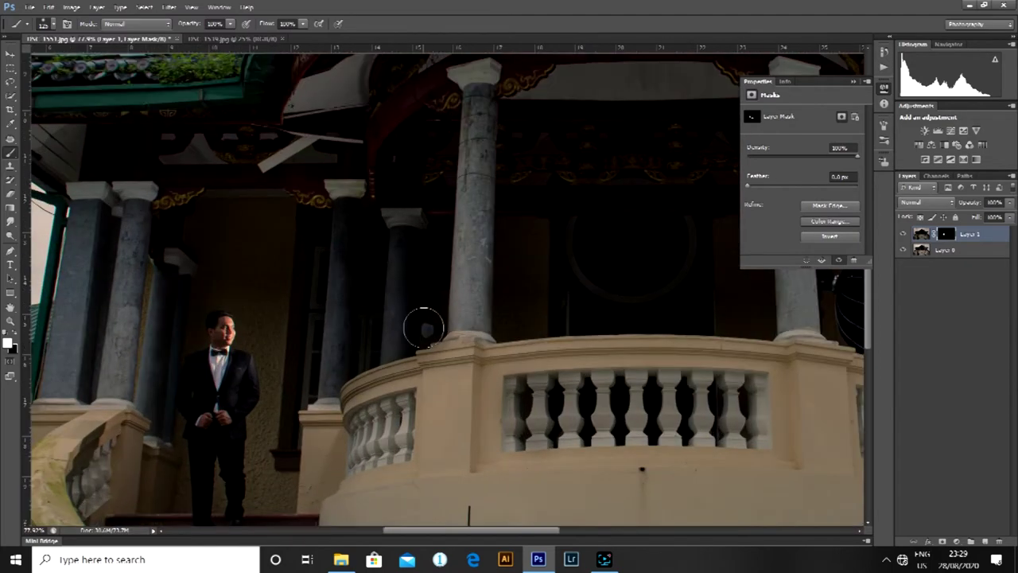
Paint on the mask over the light stand behind the balcony's right column to cover it with the darker photo.
{"action": "mouse_move", "coordinate": [443, 291]}
{"action": "left_mouse_down"}
{"action": "mouse_move", "coordinate": [301, 215]}
{"action": "mouse_move", "coordinate": [139, 241]}
{"action": "left_mouse_up"}
{"action": "mouse_move", "coordinate": [605, 177]}
{"action": "left_mouse_down"}
{"action": "mouse_move", "coordinate": [646, 352]}
{"action": "mouse_move", "coordinate": [621, 303]}
{"action": "mouse_move", "coordinate": [575, 303]}
{"action": "mouse_move", "coordinate": [552, 256]}
{"action": "mouse_move", "coordinate": [570, 224]}
{"action": "mouse_move", "coordinate": [612, 303]}
{"action": "mouse_move", "coordinate": [635, 273]}
{"action": "mouse_move", "coordinate": [660, 354]}
{"action": "left_mouse_up"}
{"action": "scroll", "coordinate": [537, 272], "scroll_direction": "down", "scroll_amount": 3}
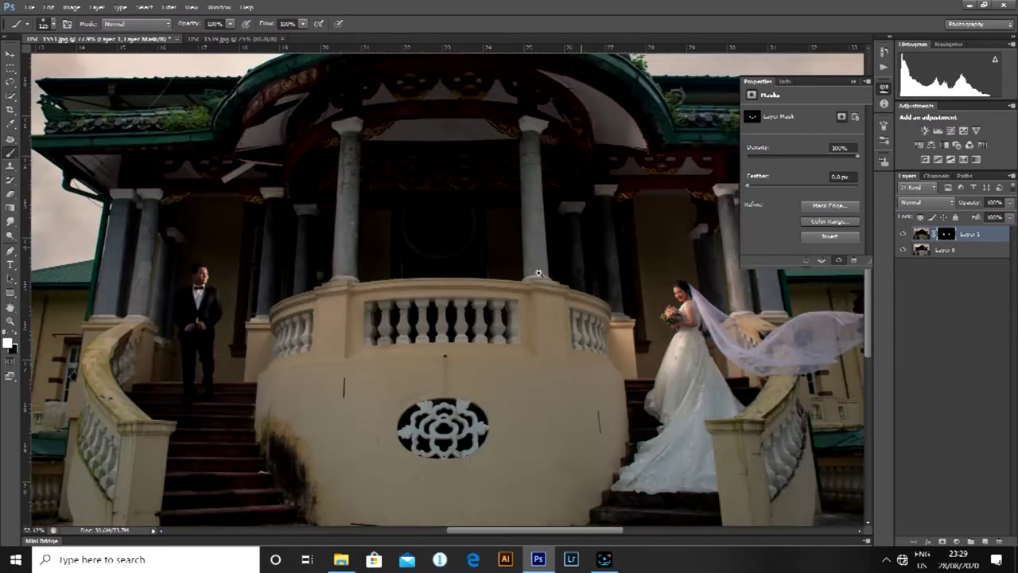
{"action": "scroll", "coordinate": [538, 272], "scroll_direction": "up", "scroll_amount": 2}
{"action": "scroll", "coordinate": [509, 309], "scroll_direction": "down", "scroll_amount": 5}
{"action": "scroll", "coordinate": [509, 309], "scroll_direction": "up", "scroll_amount": 4}
Blend the mask over the balcony wall and the ground below it with the brush opacity reduced to 25–50%.
{"action": "key", "text": "2"}
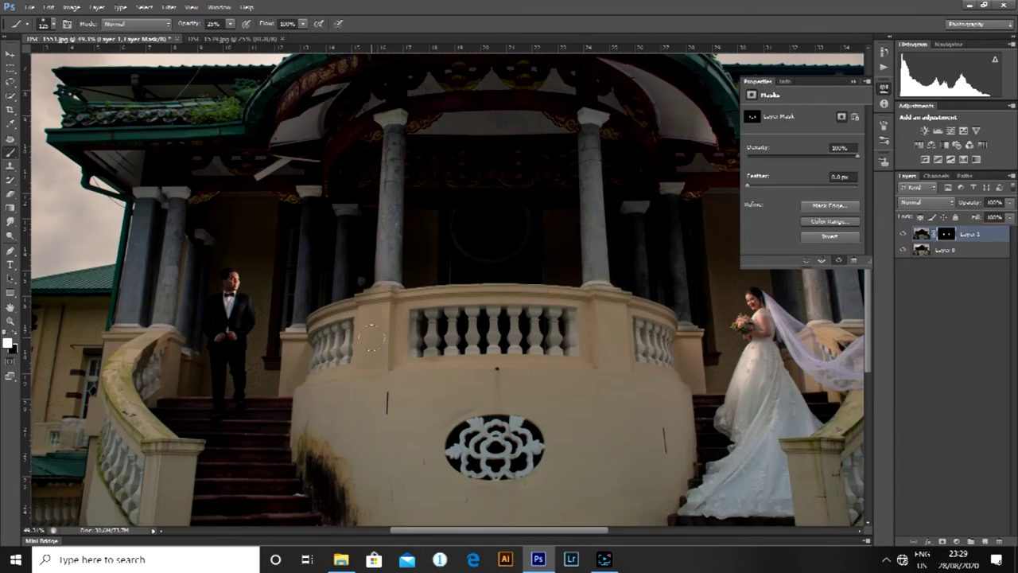
{"action": "left_click_drag", "start_coordinate": [406, 381], "coordinate": [372, 268]}
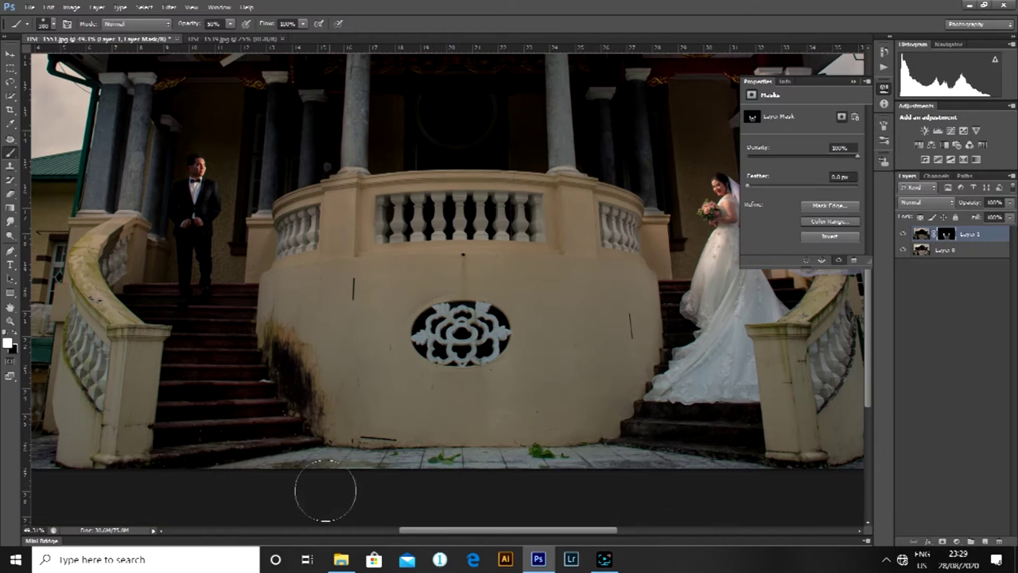
{"action": "scroll", "coordinate": [690, 362], "scroll_direction": "down", "scroll_amount": 2}
Blend the mask around the balcony, wall and steps beside the bride with a smaller brush at 50–40% opacity.
{"action": "key", "text": "5"}
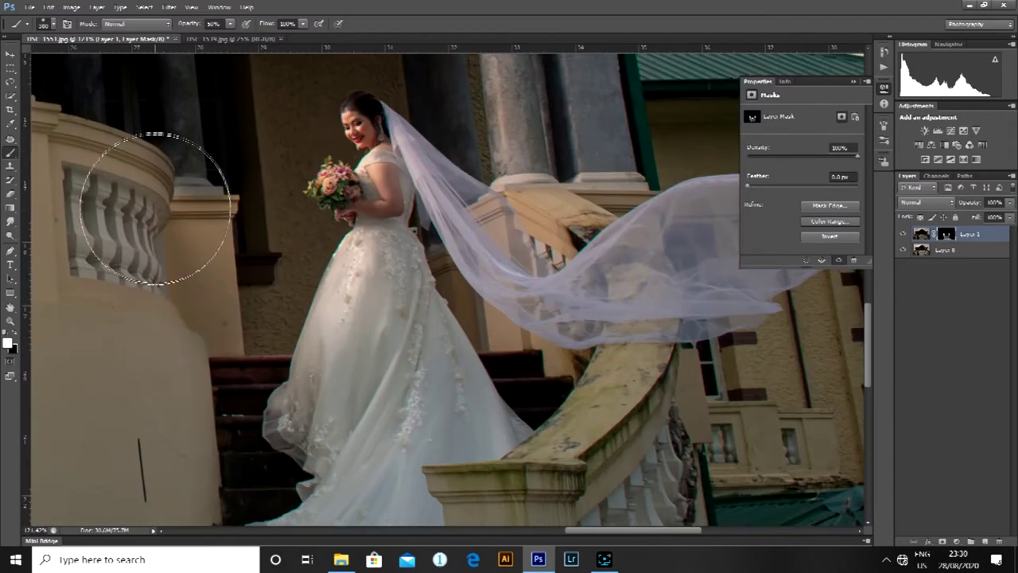
{"action": "mouse_move", "coordinate": [159, 209]}
{"action": "left_mouse_down"}
{"action": "mouse_move", "coordinate": [199, 258]}
{"action": "mouse_move", "coordinate": [315, 317]}
{"action": "left_mouse_up"}
{"action": "mouse_move", "coordinate": [274, 266]}
{"action": "left_mouse_down"}
{"action": "mouse_move", "coordinate": [340, 265]}
{"action": "mouse_move", "coordinate": [347, 359]}
{"action": "left_mouse_up"}
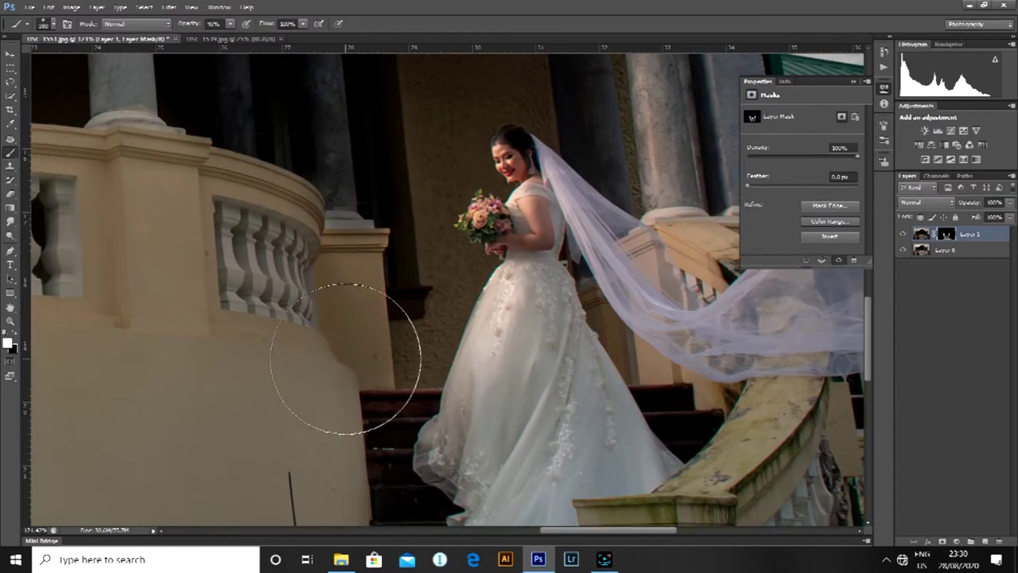
{"action": "left_click_drag", "start_coordinate": [472, 378], "coordinate": [279, 300]}
{"action": "key", "text": "bracketleft"}
{"action": "key", "text": "bracketleft"}
{"action": "key", "text": "bracketleft"}
{"action": "key", "text": "bracketleft"}
{"action": "left_click_drag", "start_coordinate": [585, 297], "coordinate": [519, 456]}
{"action": "scroll", "coordinate": [517, 455], "scroll_direction": "down", "scroll_amount": 4}
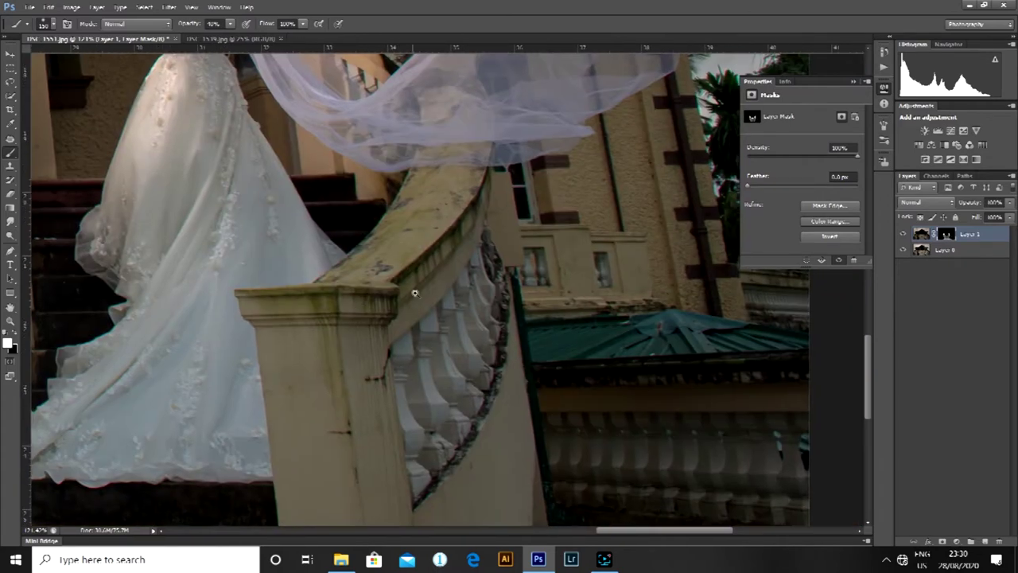
{"action": "scroll", "coordinate": [325, 365], "scroll_direction": "up", "scroll_amount": 5}
{"action": "scroll", "coordinate": [420, 308], "scroll_direction": "down", "scroll_amount": 5}
Stamp all visible layers into a new layer and clone away the leftover light spot beside the left balcony column.
{"action": "key", "text": "ctrl+alt+shift+e"}
{"action": "scroll", "coordinate": [366, 325], "scroll_direction": "up", "scroll_amount": 5}
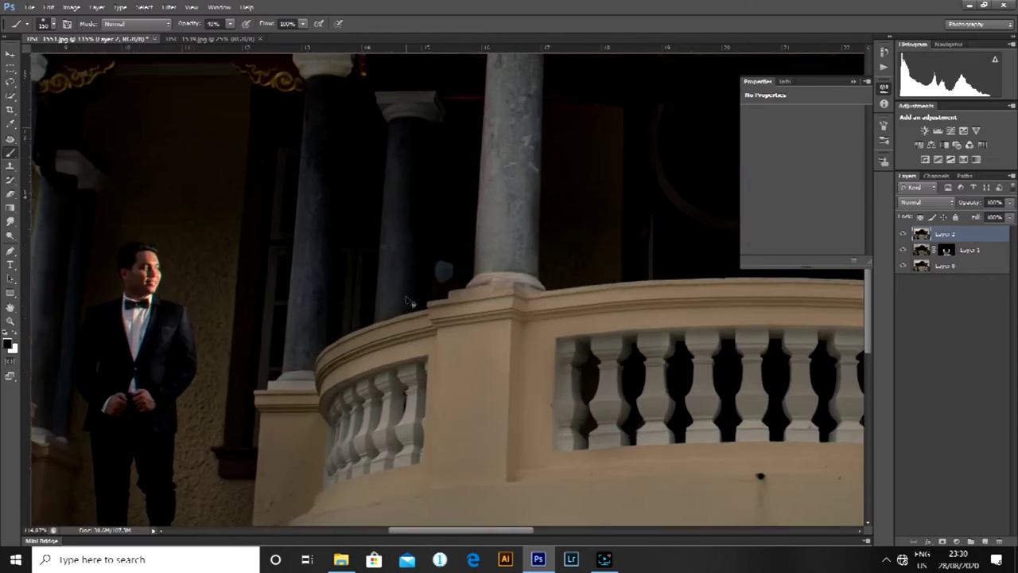
{"action": "key", "text": "s"}
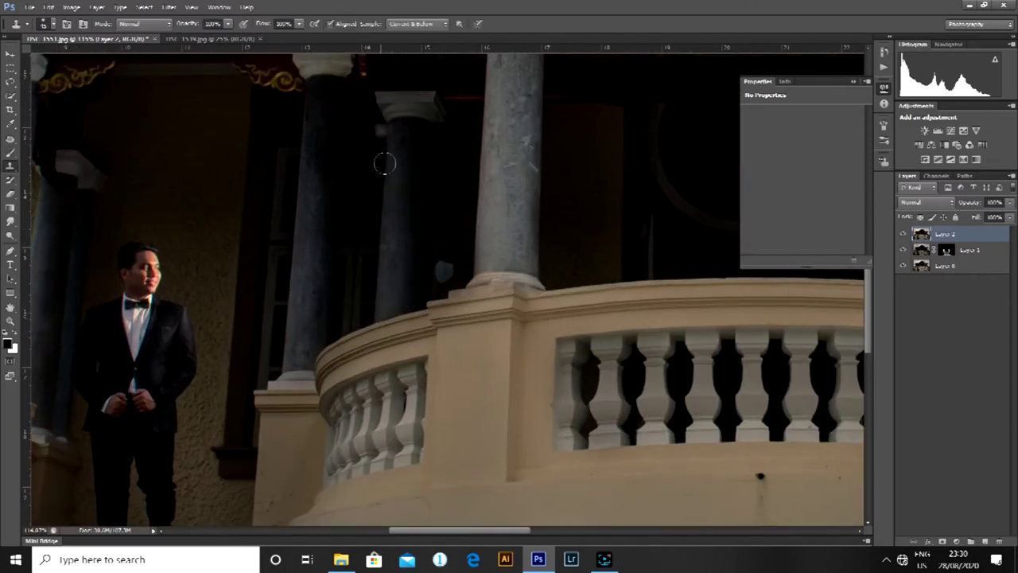
{"action": "scroll", "coordinate": [445, 273], "scroll_direction": "down", "scroll_amount": 5}
Stamp the visible layers into another new layer, apply Shadows/Highlights with a 35% shadow amount, and compare before and after.
{"action": "key", "text": "ctrl+alt+shift+e"}
{"action": "left_click", "coordinate": [71, 6]}
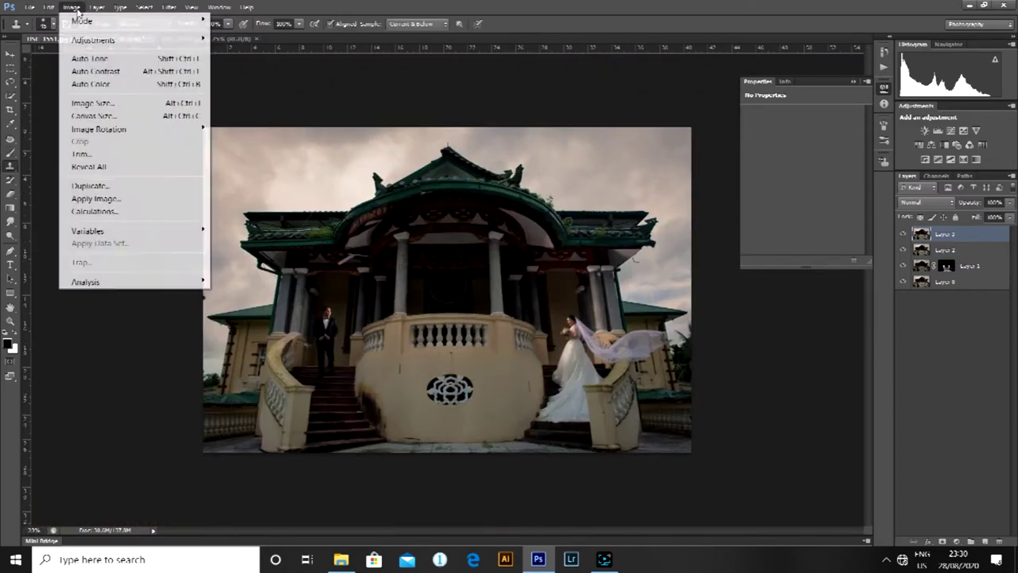
{"action": "mouse_move", "coordinate": [93, 39]}
{"action": "left_click", "coordinate": [263, 233]}
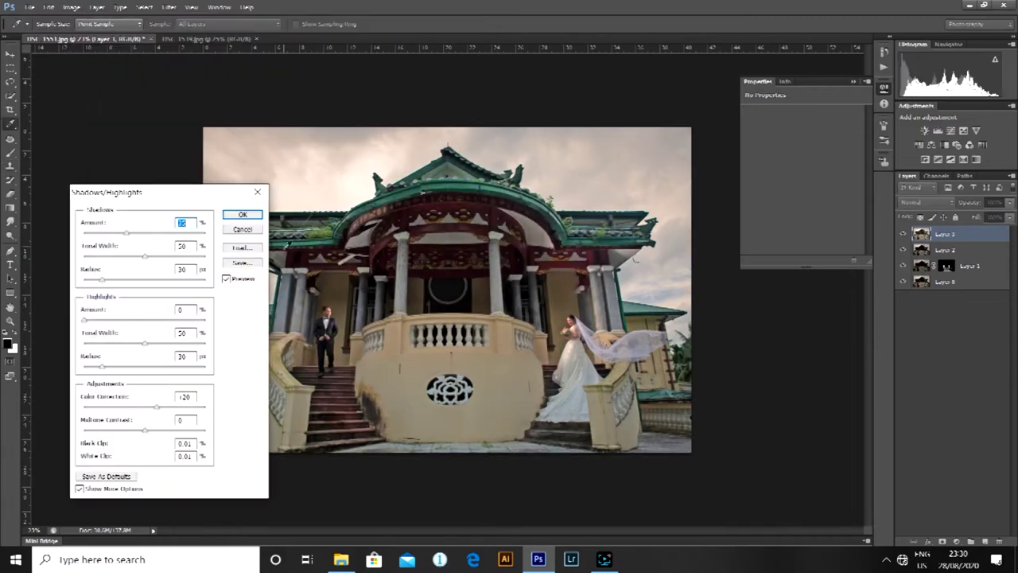
{"action": "left_click", "coordinate": [242, 215]}
{"action": "scroll", "coordinate": [430, 285], "scroll_direction": "up", "scroll_amount": 3}
{"action": "left_click", "coordinate": [903, 234]}
{"action": "left_click", "coordinate": [901, 233]}
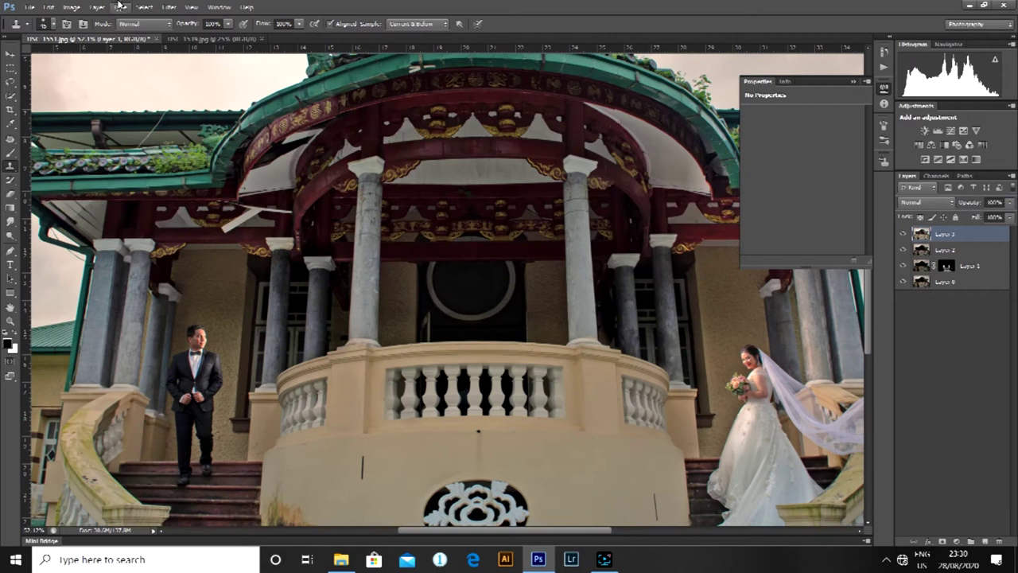
Apply Reduce Noise to the brightened layer with 74% detail preservation, 74% color noise reduction and 8% sharpening.
{"action": "left_click", "coordinate": [168, 7]}
{"action": "mouse_move", "coordinate": [265, 209]}
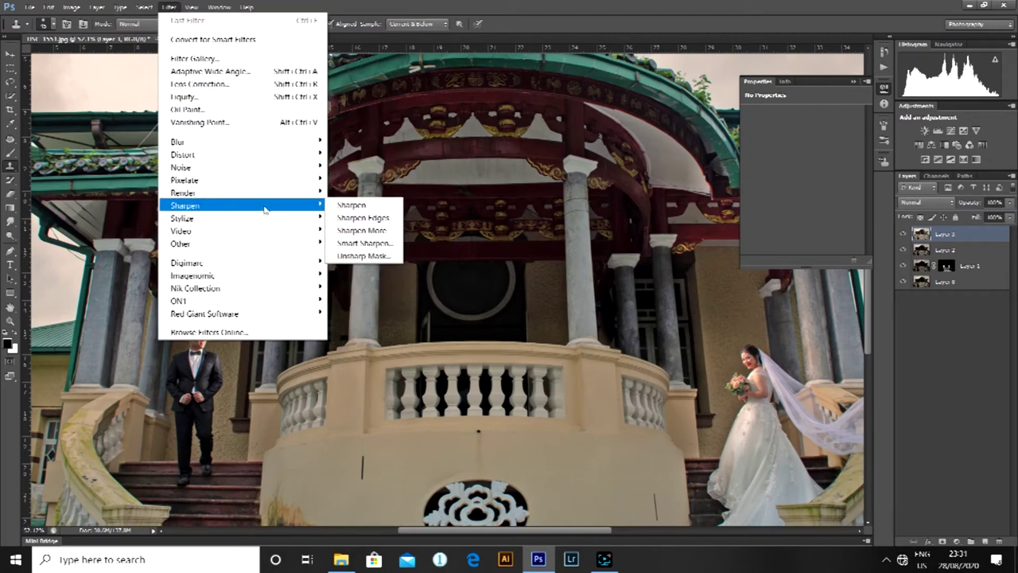
{"action": "mouse_move", "coordinate": [241, 171]}
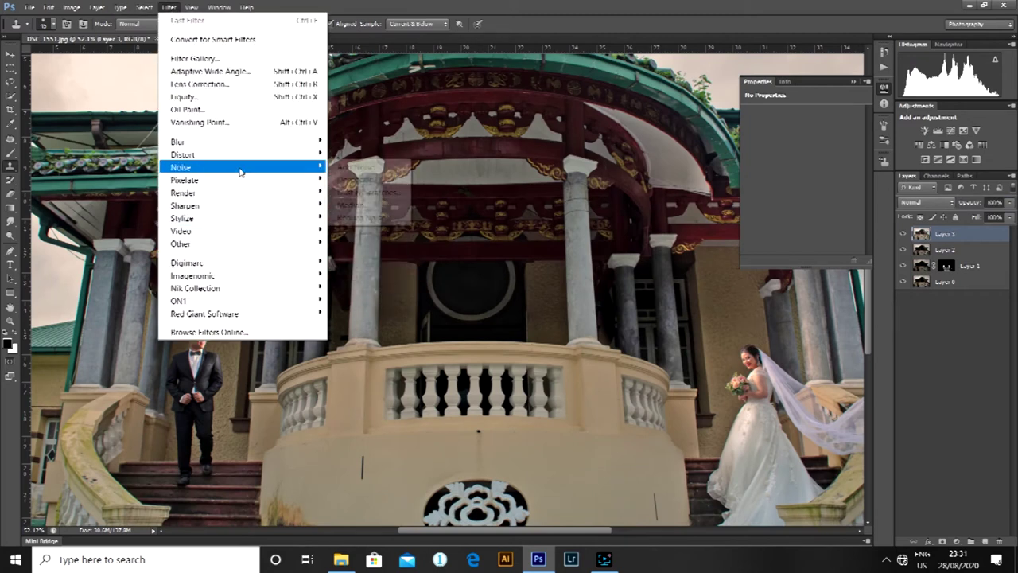
{"action": "left_click", "coordinate": [362, 217]}
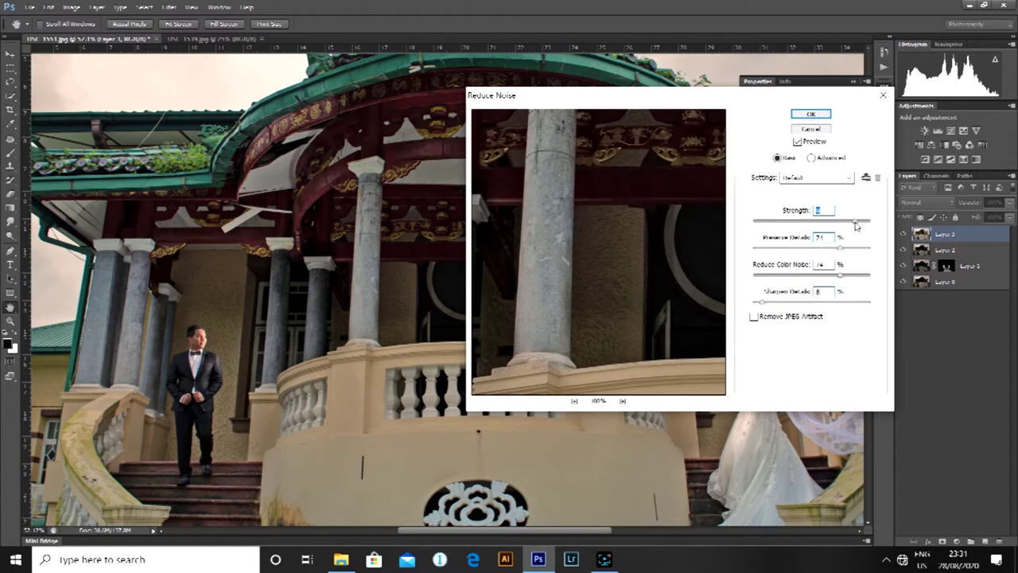
{"action": "left_click", "coordinate": [797, 114]}
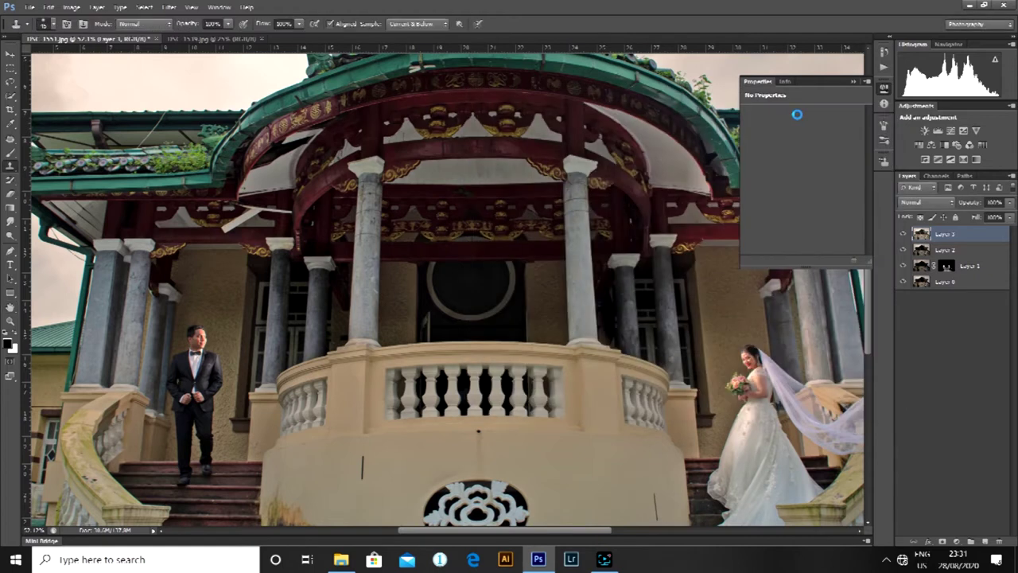
Compare the noise-reduced layer with the image below and add a black mask that hides it.
{"action": "left_click", "coordinate": [902, 237]}
{"action": "left_click", "coordinate": [903, 237]}
{"action": "scroll", "coordinate": [442, 261], "scroll_direction": "down", "scroll_amount": 5}
{"action": "left_click", "coordinate": [942, 541], "text": "alt"}
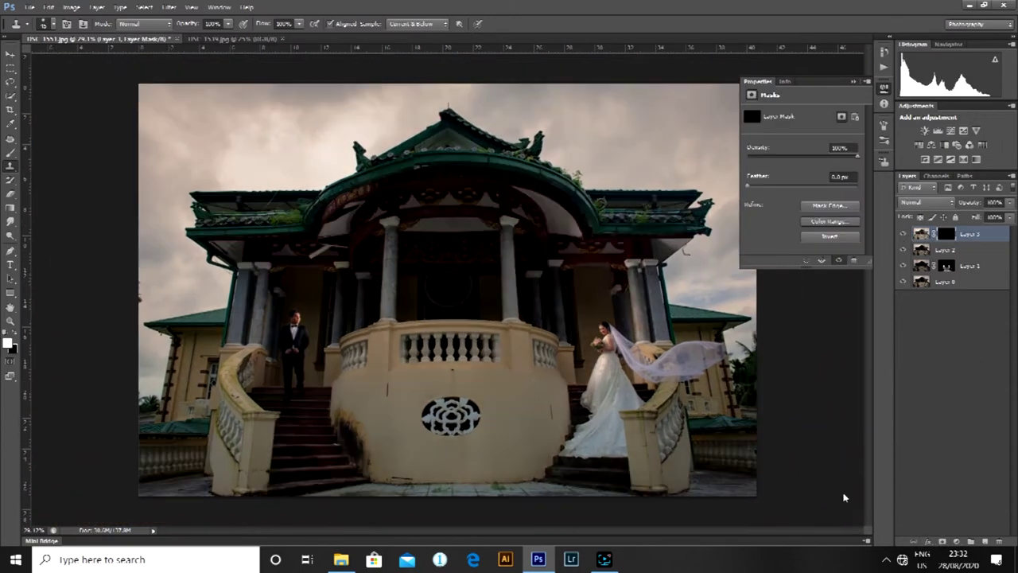
Paint white at 75% opacity with a large brush on the mask to brighten the central building.
{"action": "scroll", "coordinate": [412, 291], "scroll_direction": "up", "scroll_amount": 2}
{"action": "key", "text": "b"}
{"action": "key", "text": "]"}
{"action": "key", "text": "]"}
{"action": "key", "text": "]"}
{"action": "key", "text": "]"}
{"action": "key", "text": "]"}
{"action": "mouse_move", "coordinate": [415, 248]}
{"action": "left_mouse_down"}
{"action": "mouse_move", "coordinate": [485, 266]}
{"action": "mouse_move", "coordinate": [451, 264]}
{"action": "mouse_move", "coordinate": [477, 213]}
{"action": "mouse_move", "coordinate": [454, 195]}
{"action": "mouse_move", "coordinate": [461, 163]}
{"action": "mouse_move", "coordinate": [548, 233]}
{"action": "mouse_move", "coordinate": [472, 328]}
{"action": "mouse_move", "coordinate": [420, 268]}
{"action": "mouse_move", "coordinate": [307, 257]}
{"action": "mouse_move", "coordinate": [258, 227]}
{"action": "mouse_move", "coordinate": [277, 231]}
{"action": "mouse_move", "coordinate": [458, 168]}
{"action": "mouse_move", "coordinate": [503, 183]}
{"action": "mouse_move", "coordinate": [465, 254]}
{"action": "left_mouse_up"}
{"action": "key", "text": "space"}
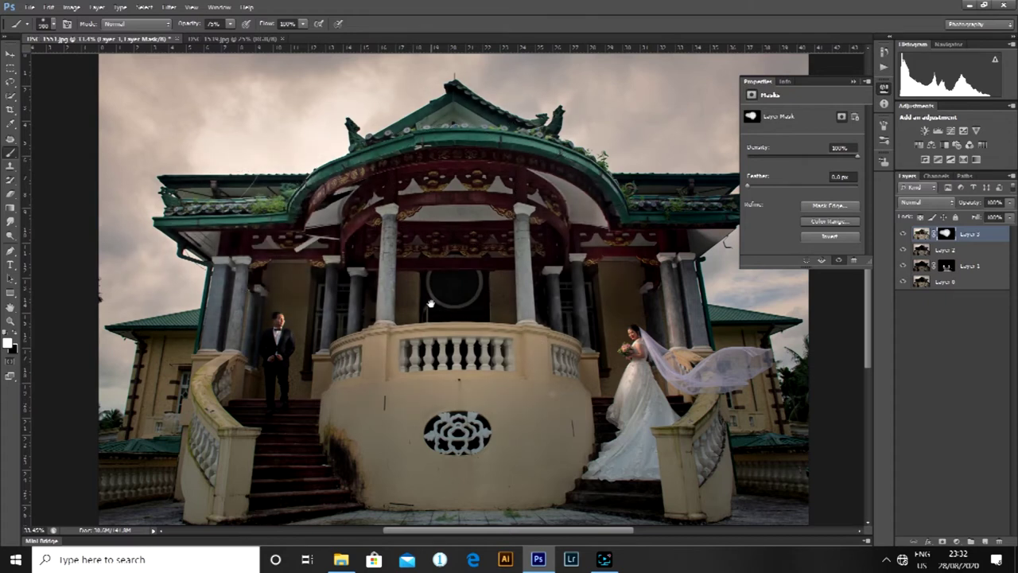
{"action": "left_click_drag", "start_coordinate": [435, 305], "coordinate": [295, 319]}
Extend the brightening to smaller building areas around the roof, columns and groom using a smaller brush on the mask.
{"action": "key", "text": "["}
{"action": "key", "text": "["}
{"action": "key", "text": "["}
{"action": "key", "text": "["}
{"action": "key", "text": "["}
{"action": "key", "text": "["}
{"action": "mouse_move", "coordinate": [571, 211]}
{"action": "left_mouse_down"}
{"action": "mouse_move", "coordinate": [510, 215]}
{"action": "mouse_move", "coordinate": [536, 258]}
{"action": "mouse_move", "coordinate": [527, 242]}
{"action": "mouse_move", "coordinate": [424, 251]}
{"action": "mouse_move", "coordinate": [445, 294]}
{"action": "left_mouse_up"}
{"action": "key", "text": "ctrl+space"}
{"action": "left_click_drag", "start_coordinate": [322, 278], "coordinate": [276, 292]}
{"action": "scroll", "coordinate": [276, 293], "scroll_direction": "up", "scroll_amount": 1}
Refine the mask at 50% brush opacity over the groom, stairs and side areas, and check its coverage with the overlay.
{"action": "key", "text": "5"}
{"action": "mouse_move", "coordinate": [274, 306]}
{"action": "left_mouse_down"}
{"action": "mouse_move", "coordinate": [298, 350]}
{"action": "mouse_move", "coordinate": [327, 358]}
{"action": "mouse_move", "coordinate": [371, 289]}
{"action": "left_mouse_up"}
{"action": "key", "text": "]"}
{"action": "key", "text": "]"}
{"action": "key", "text": "]"}
{"action": "key", "text": "]"}
{"action": "key", "text": "]"}
{"action": "mouse_move", "coordinate": [294, 330]}
{"action": "left_mouse_down"}
{"action": "mouse_move", "coordinate": [219, 362]}
{"action": "mouse_move", "coordinate": [255, 435]}
{"action": "left_mouse_up"}
{"action": "left_click_drag", "start_coordinate": [567, 303], "coordinate": [595, 318]}
{"action": "key", "text": "["}
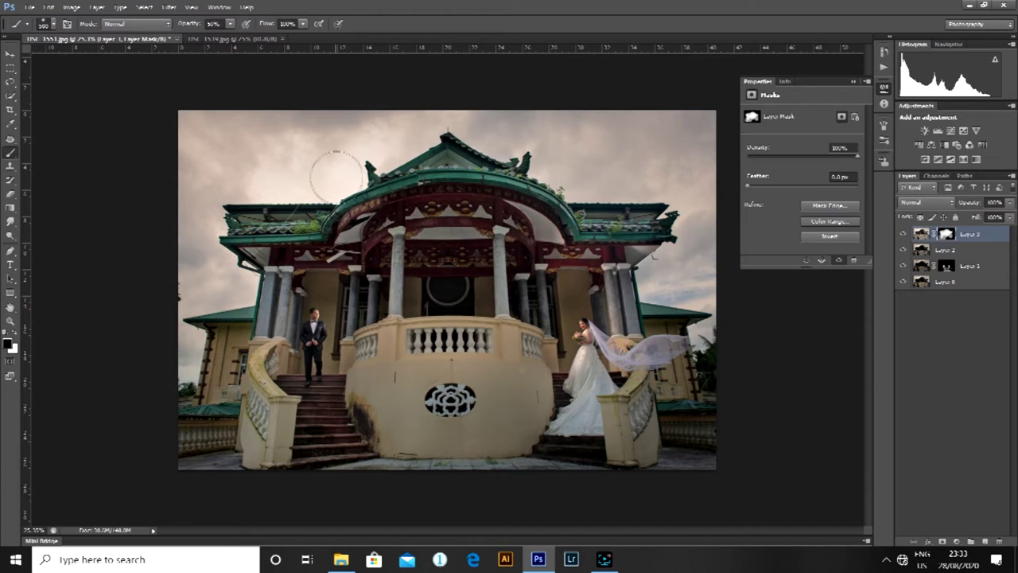
{"action": "key", "text": "backslash"}
{"action": "key", "text": "backslash"}
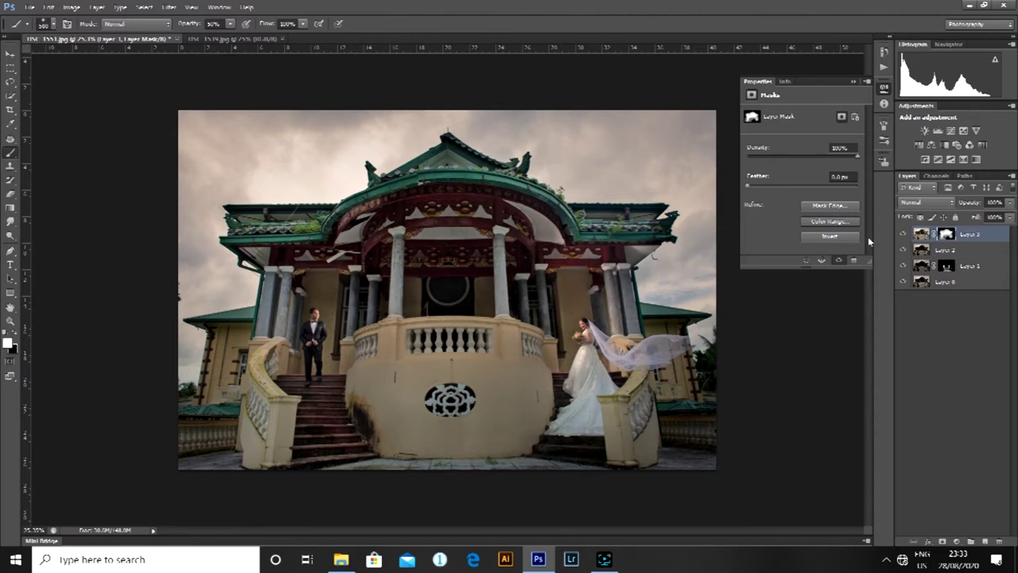
Stamp the visible layers and add a Curves adjustment with an S-curve, lowering the shadows and lifting the highlights at input 177.
{"action": "key", "text": "ctrl+alt+shift+e"}
{"action": "scroll", "coordinate": [460, 311], "scroll_direction": "up", "scroll_amount": 5}
{"action": "left_click_drag", "start_coordinate": [460, 311], "coordinate": [426, 312]}
{"action": "left_click", "coordinate": [957, 541]}
{"action": "left_click", "coordinate": [937, 356]}
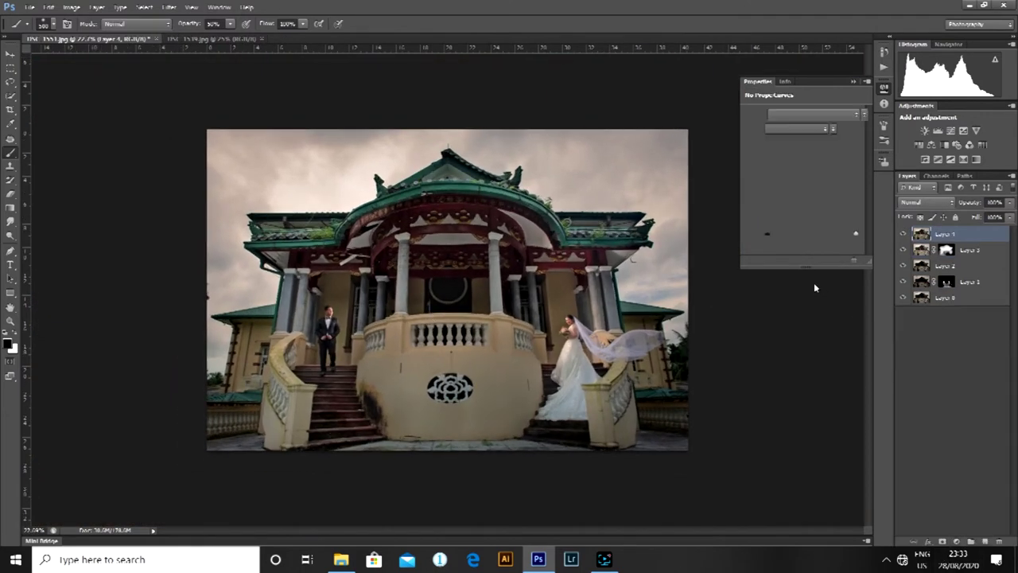
{"action": "left_click_drag", "start_coordinate": [835, 163], "coordinate": [832, 159]}
{"action": "left_click_drag", "start_coordinate": [802, 192], "coordinate": [799, 205]}
{"action": "left_click_drag", "start_coordinate": [832, 159], "coordinate": [828, 158]}
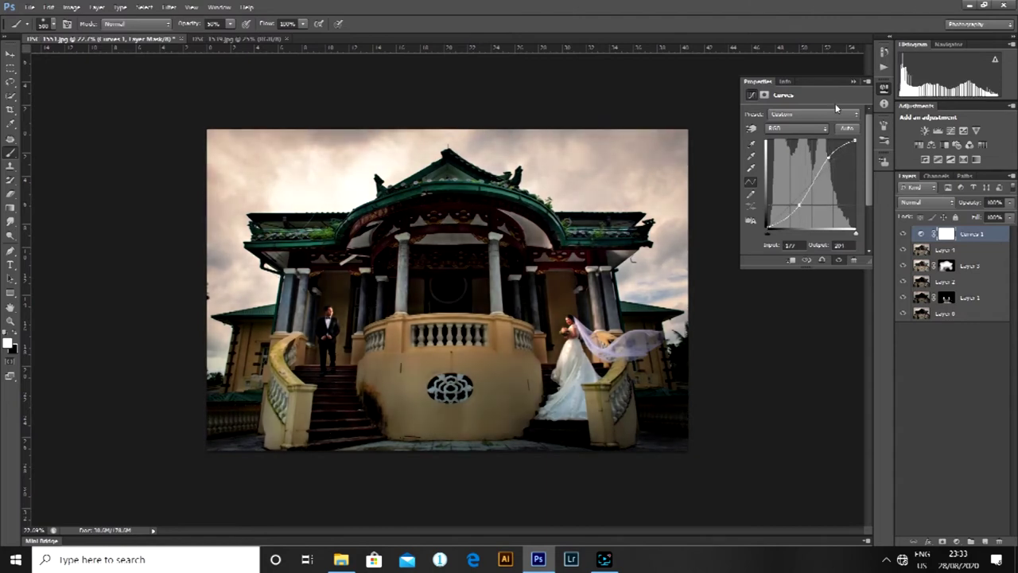
{"action": "left_click", "coordinate": [853, 81]}
Invert the Curves mask and paint the contrast onto the outer areas of the photo with a larger brush at 50% opacity.
{"action": "key", "text": "ctrl+i"}
{"action": "key", "text": "bracketright"}
{"action": "key", "text": "bracketright"}
{"action": "key", "text": "bracketright"}
{"action": "key", "text": "bracketright"}
{"action": "key", "text": "bracketright"}
{"action": "mouse_move", "coordinate": [220, 277]}
{"action": "left_mouse_down"}
{"action": "mouse_move", "coordinate": [195, 332]}
{"action": "mouse_move", "coordinate": [207, 169]}
{"action": "mouse_move", "coordinate": [350, 142]}
{"action": "mouse_move", "coordinate": [476, 134]}
{"action": "mouse_move", "coordinate": [664, 170]}
{"action": "mouse_move", "coordinate": [698, 263]}
{"action": "left_mouse_up"}
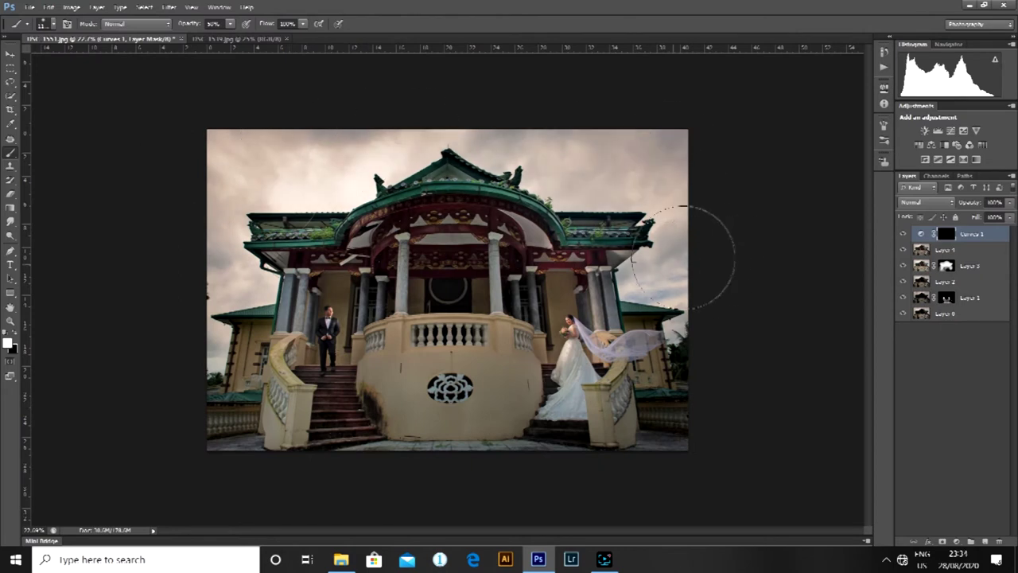
Stamp the visible layers and add a second Curves adjustment that darkens the wall tones from input 108 to output 92.
{"action": "key", "text": "ctrl+alt+shift+e"}
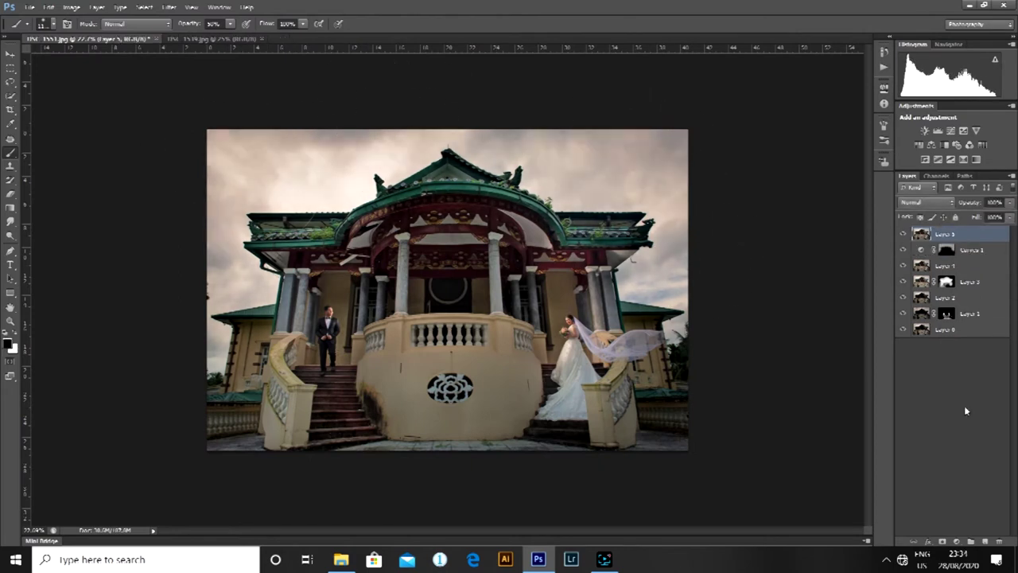
{"action": "left_click", "coordinate": [956, 540]}
{"action": "left_click", "coordinate": [944, 363]}
{"action": "left_click_drag", "start_coordinate": [451, 405], "coordinate": [452, 433]}
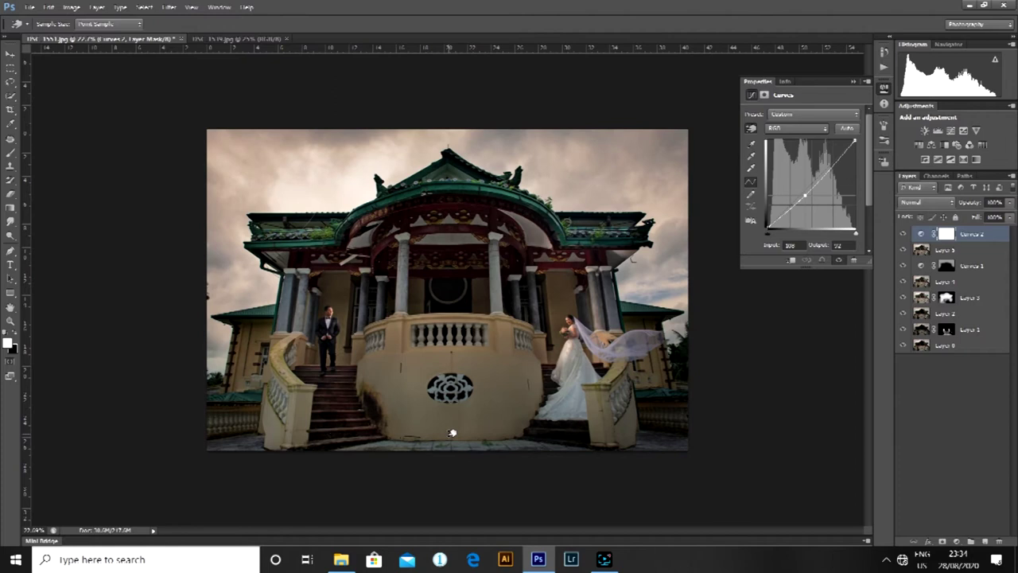
{"action": "left_click", "coordinate": [854, 81]}
Invert the second Curves mask, paint the darkening around the photo's outer areas at 50% opacity, and compare the result.
{"action": "key", "text": "ctrl+i"}
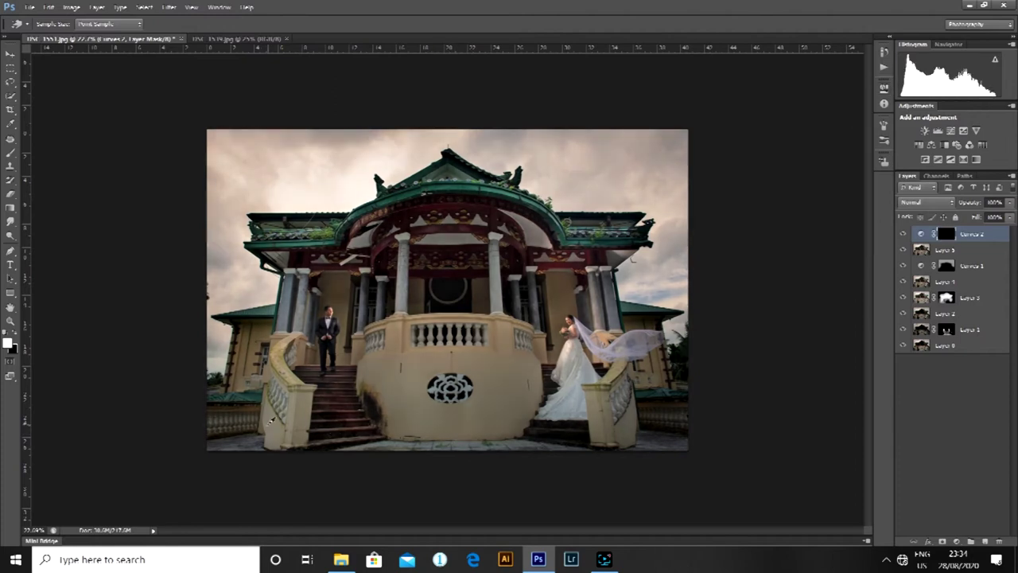
{"action": "key", "text": "b"}
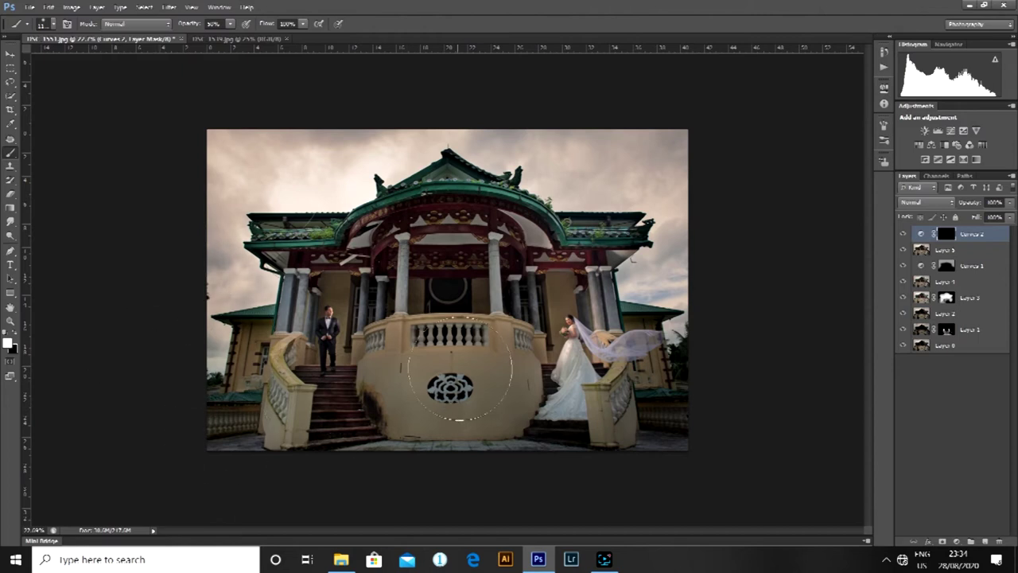
{"action": "mouse_move", "coordinate": [581, 451]}
{"action": "left_mouse_down"}
{"action": "mouse_move", "coordinate": [785, 249]}
{"action": "mouse_move", "coordinate": [674, 253]}
{"action": "left_mouse_up"}
{"action": "left_click", "coordinate": [903, 234]}
{"action": "left_click", "coordinate": [902, 234]}
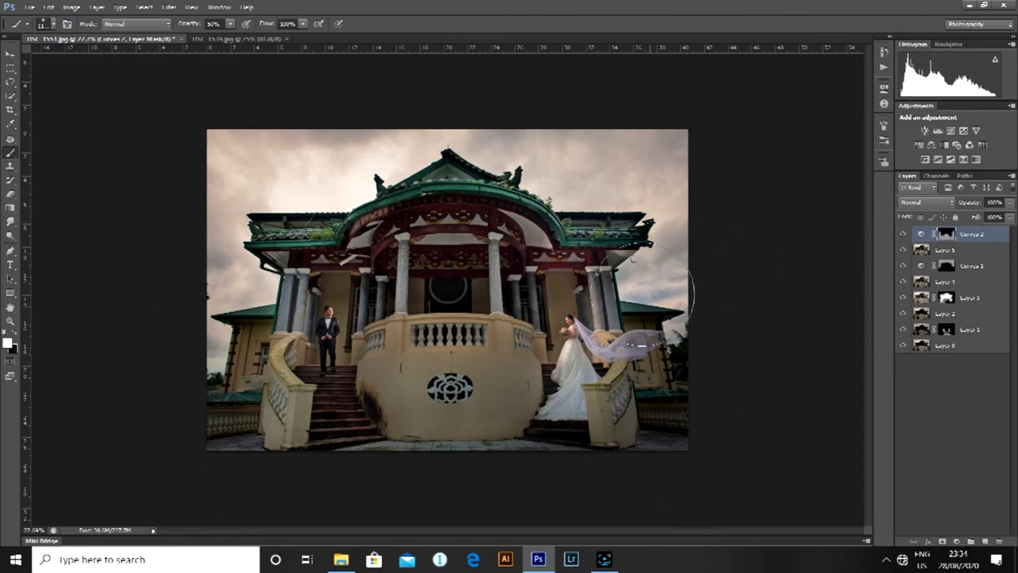
Stamp the visible layers and add a Hue/Saturation adjustment that lowers the Cyans' saturation and raises their lightness.
{"action": "scroll", "coordinate": [493, 341], "scroll_direction": "up", "scroll_amount": 2}
{"action": "key", "text": "ctrl+shift+alt+e"}
{"action": "left_click_drag", "start_coordinate": [316, 313], "coordinate": [384, 276]}
{"action": "left_click_drag", "start_coordinate": [476, 267], "coordinate": [359, 311]}
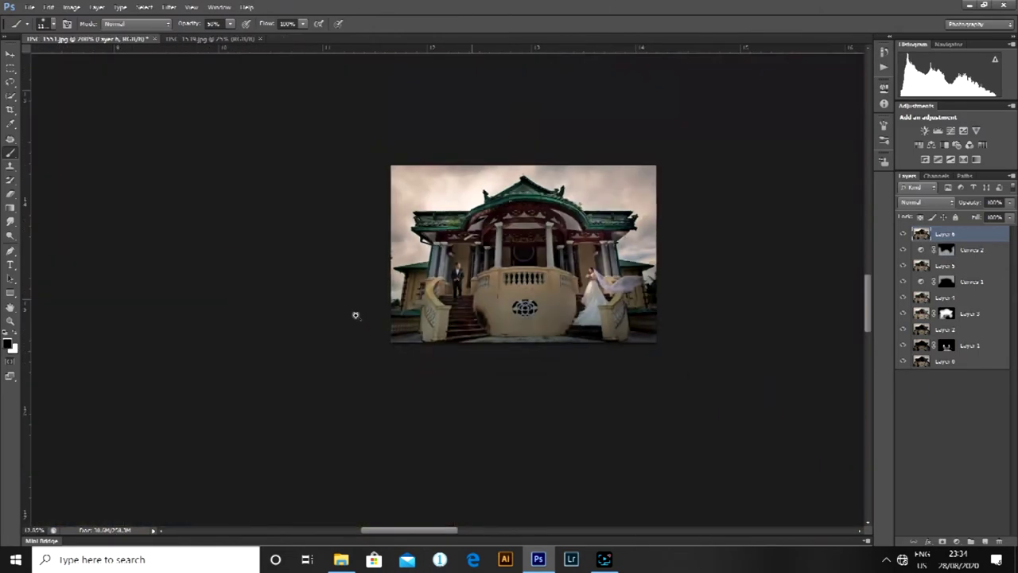
{"action": "left_click_drag", "start_coordinate": [634, 270], "coordinate": [698, 315]}
{"action": "scroll", "coordinate": [698, 315], "scroll_direction": "down", "scroll_amount": 6}
{"action": "scroll", "coordinate": [827, 373], "scroll_direction": "up", "scroll_amount": 1}
{"action": "left_click", "coordinate": [957, 540]}
{"action": "left_click", "coordinate": [942, 402]}
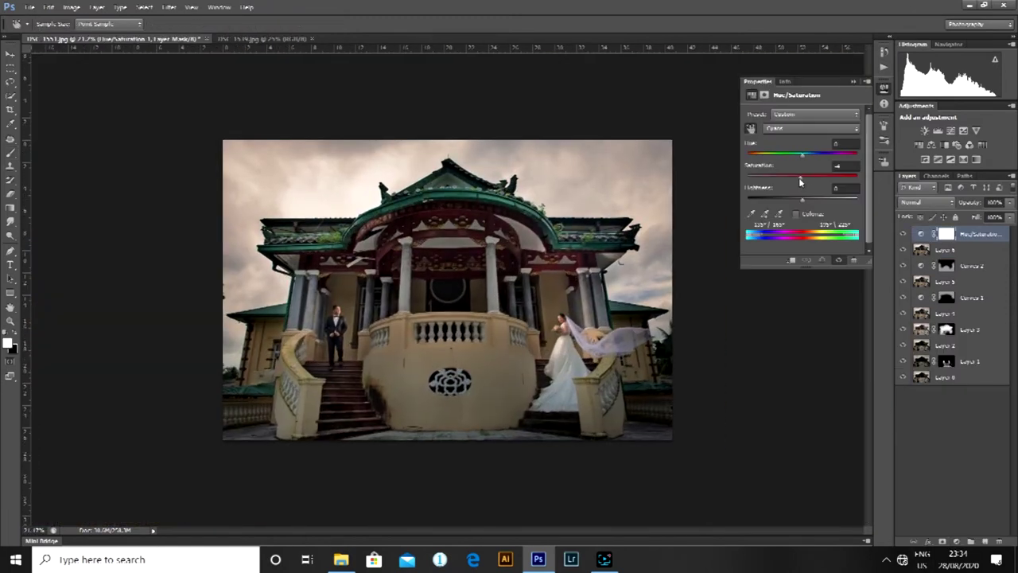
{"action": "left_click_drag", "start_coordinate": [801, 202], "coordinate": [857, 207]}
{"action": "left_click", "coordinate": [854, 81]}
Invert the Hue/Saturation mask and paint the cyan adjustment in around the bride, her veil and the small roof behind her.
{"action": "key", "text": "ctrl+i"}
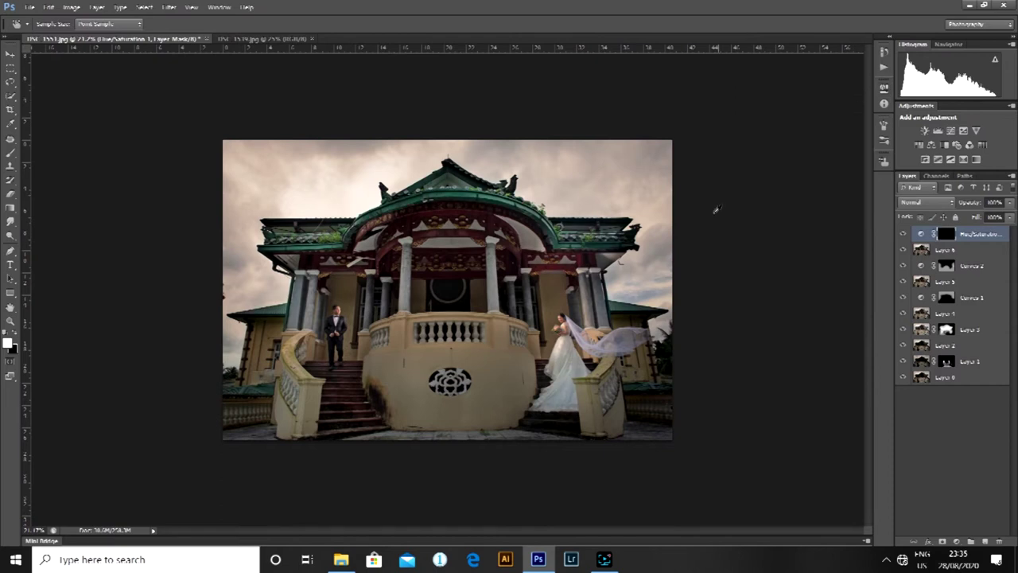
{"action": "scroll", "coordinate": [620, 334], "scroll_direction": "up", "scroll_amount": 6}
{"action": "key", "text": "b"}
{"action": "mouse_move", "coordinate": [587, 400]}
{"action": "left_mouse_down"}
{"action": "mouse_move", "coordinate": [590, 379]}
{"action": "mouse_move", "coordinate": [603, 389]}
{"action": "left_mouse_up"}
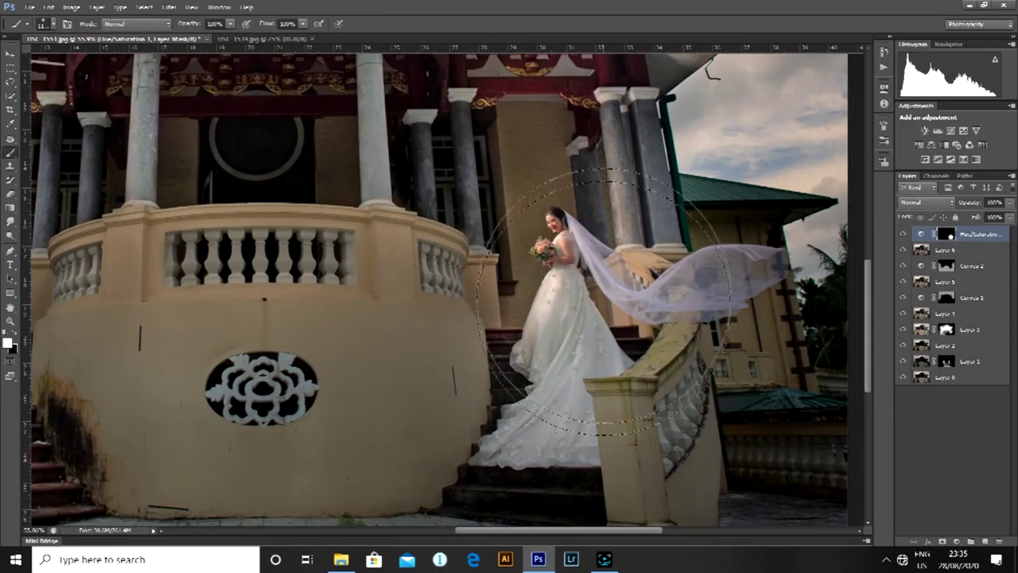
{"action": "scroll", "coordinate": [651, 358], "scroll_direction": "down", "scroll_amount": 9}
{"action": "scroll", "coordinate": [650, 359], "scroll_direction": "down", "scroll_amount": 4}
Stamp the visible layers and add a Selective Color adjustment, setting the Yellows to cyan -100% with raised magenta.
{"action": "key", "text": "ctrl+shift+alt+e"}
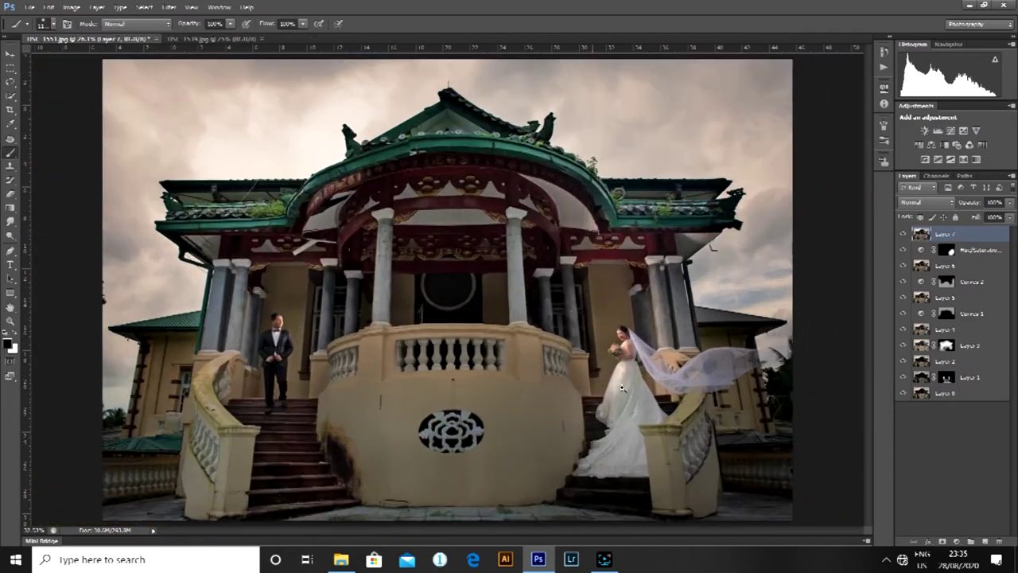
{"action": "left_click", "coordinate": [956, 541]}
{"action": "left_click", "coordinate": [915, 537]}
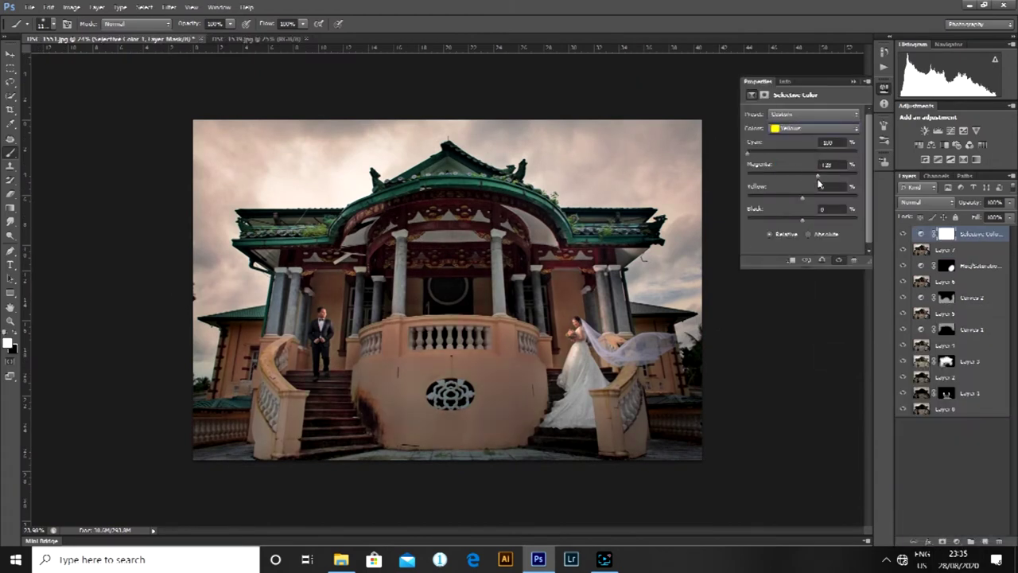
{"action": "left_click_drag", "start_coordinate": [803, 219], "coordinate": [814, 225]}
{"action": "key", "text": "Tab"}
Set the Reds of the Selective Color adjustment to cyan -25% and magenta +25%.
{"action": "left_click", "coordinate": [813, 128]}
{"action": "left_click", "coordinate": [795, 131]}
{"action": "left_click_drag", "start_coordinate": [755, 156], "coordinate": [857, 193]}
{"action": "key", "text": "Tab"}
{"action": "type", "text": "4"}
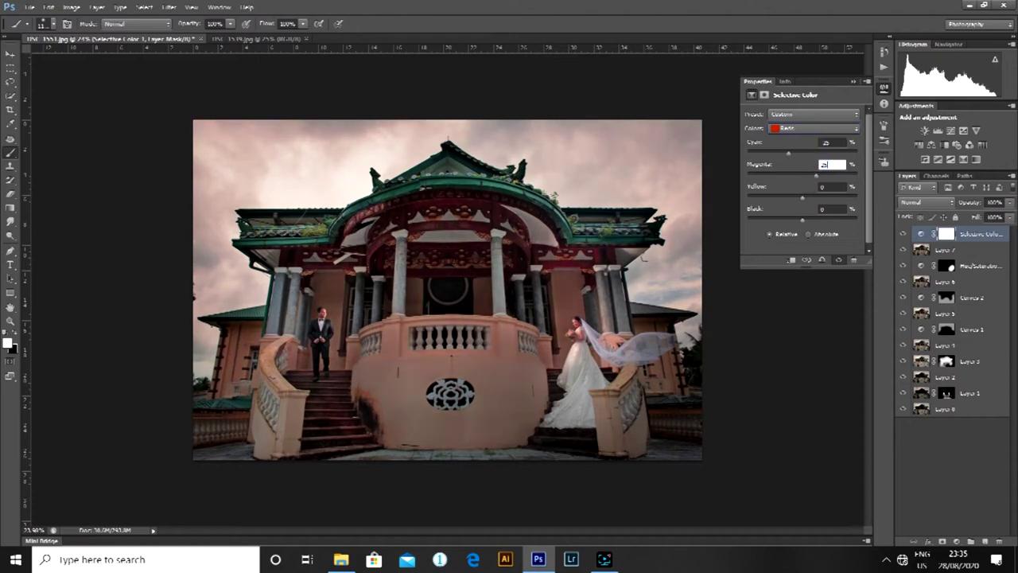
{"action": "key", "text": "Tab"}
{"action": "type", "text": "25"}
{"action": "left_click", "coordinate": [853, 82]}
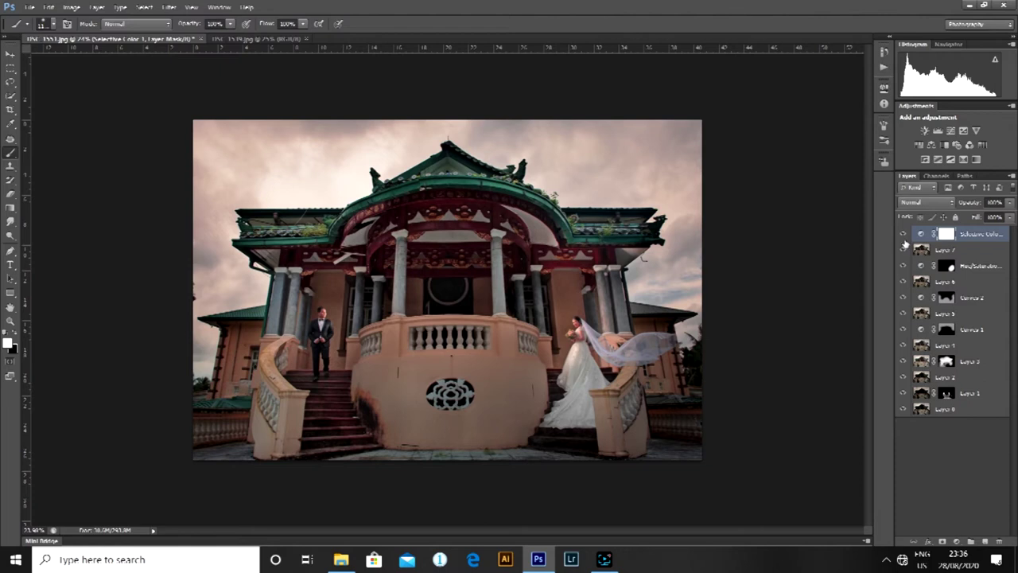
Invert the Selective Color mask and paint the warmer colour onto the building with a large brush.
{"action": "key", "text": "ctrl+i"}
{"action": "left_click_drag", "start_coordinate": [488, 403], "coordinate": [461, 403]}
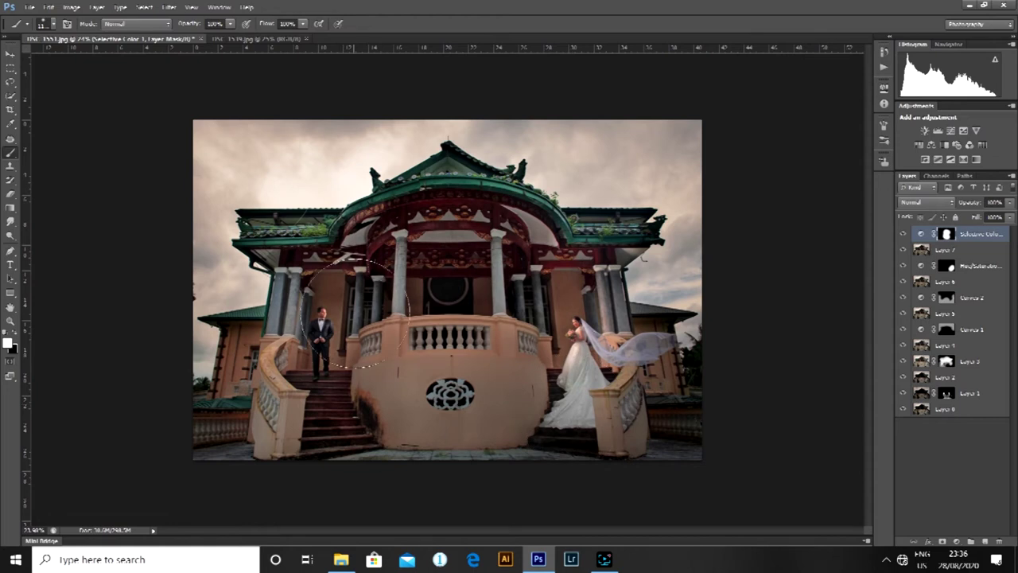
{"action": "left_click_drag", "start_coordinate": [315, 309], "coordinate": [395, 278]}
Shrink the brush to 60 and mask the Selective Color effect off the groom's and the bride's skin.
{"action": "key", "text": "x"}
{"action": "key", "text": "bracketleft"}
{"action": "key", "text": "bracketleft"}
{"action": "key", "text": "bracketleft"}
{"action": "key", "text": "bracketleft"}
{"action": "key", "text": "bracketleft"}
{"action": "key", "text": "bracketleft"}
{"action": "key", "text": "bracketleft"}
{"action": "key", "text": "bracketleft"}
{"action": "key", "text": "bracketleft"}
{"action": "key", "text": "bracketleft"}
{"action": "key", "text": "bracketleft"}
{"action": "key", "text": "bracketleft"}
{"action": "key", "text": "bracketleft"}
{"action": "key", "text": "bracketleft"}
{"action": "key", "text": "bracketleft"}
{"action": "key", "text": "bracketleft"}
{"action": "key", "text": "bracketleft"}
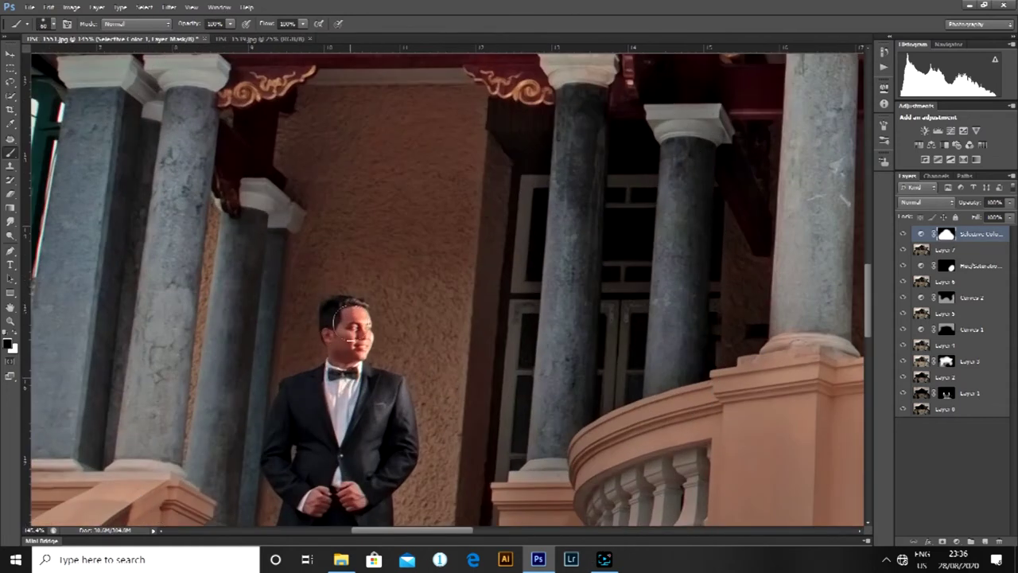
{"action": "scroll", "coordinate": [342, 330], "scroll_direction": "down", "scroll_amount": 5}
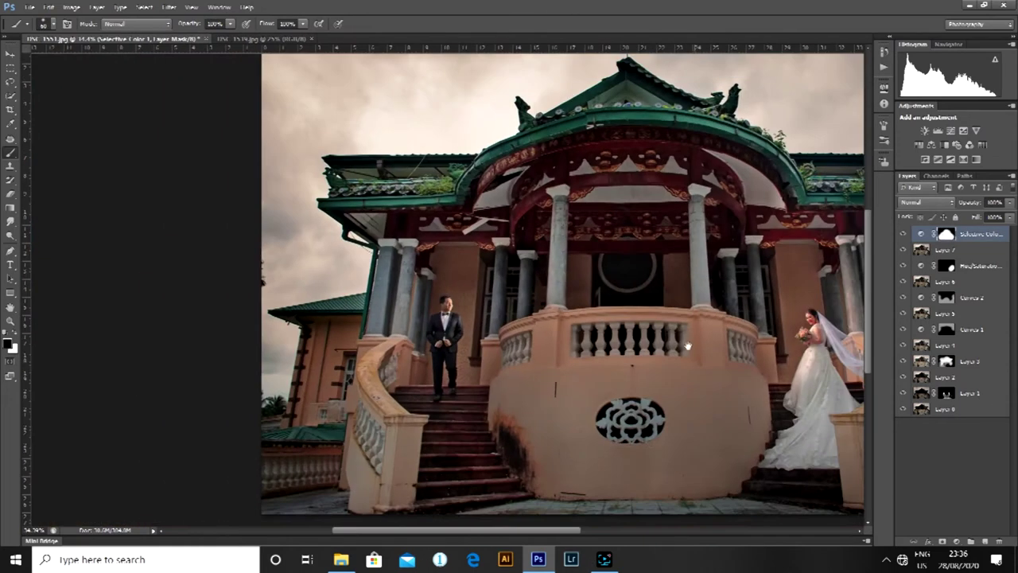
{"action": "scroll", "coordinate": [603, 202], "scroll_direction": "up", "scroll_amount": 3}
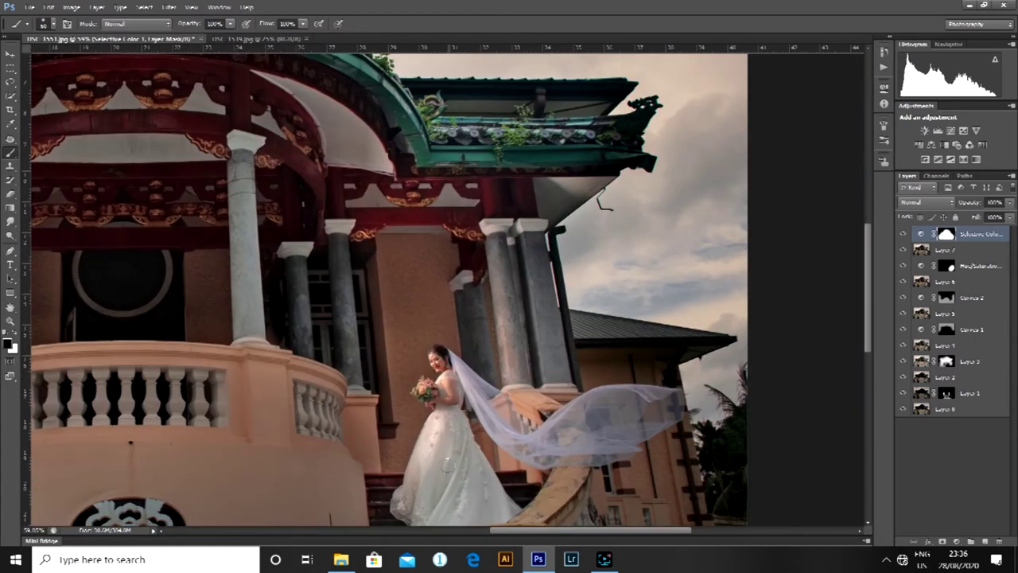
{"action": "scroll", "coordinate": [447, 451], "scroll_direction": "down", "scroll_amount": 5}
Lower the Selective Color layer's opacity and compare the photo with and without the adjustment.
{"action": "left_click_drag", "start_coordinate": [946, 202], "coordinate": [944, 202]}
{"action": "left_click", "coordinate": [902, 234]}
{"action": "left_click", "coordinate": [903, 234]}
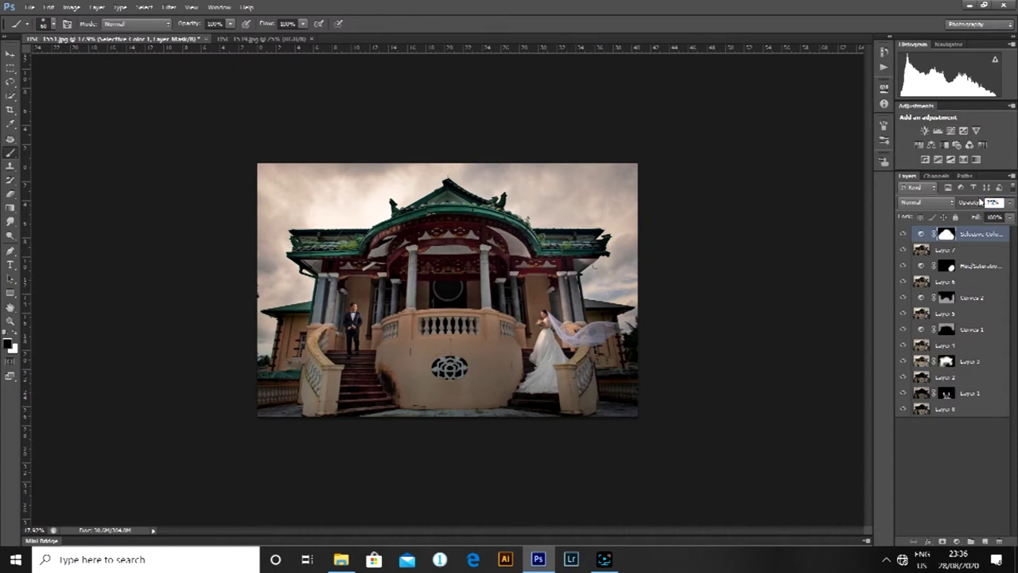
{"action": "left_click", "coordinate": [950, 251]}
{"action": "left_click", "coordinate": [972, 238]}
Stamp the visible layers and add a Color Lookup adjustment with a purple-orange 3D LUT.
{"action": "key", "text": "ctrl+alt+shift+e"}
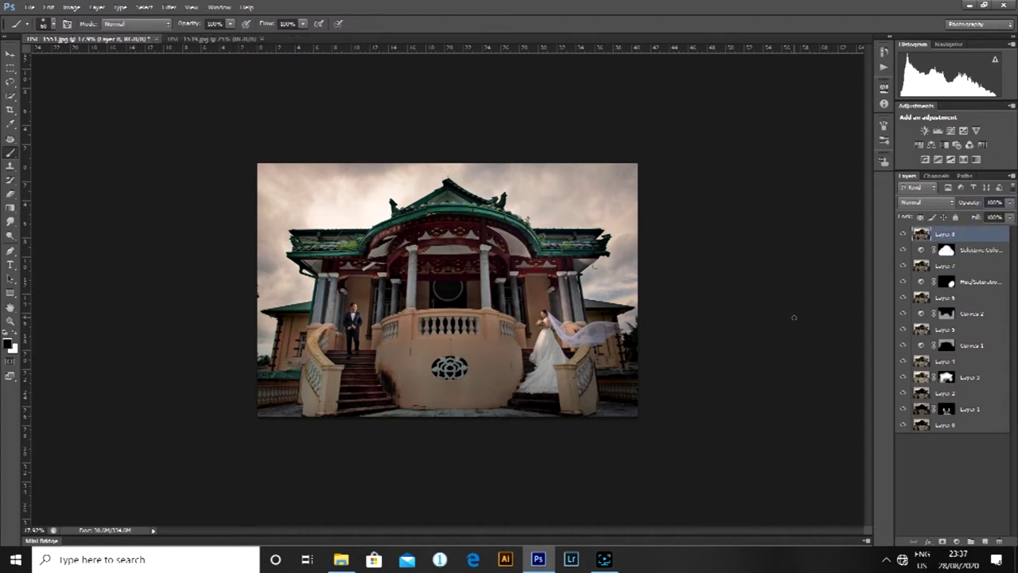
{"action": "key", "text": "ctrl+plus"}
{"action": "key", "text": "ctrl+plus"}
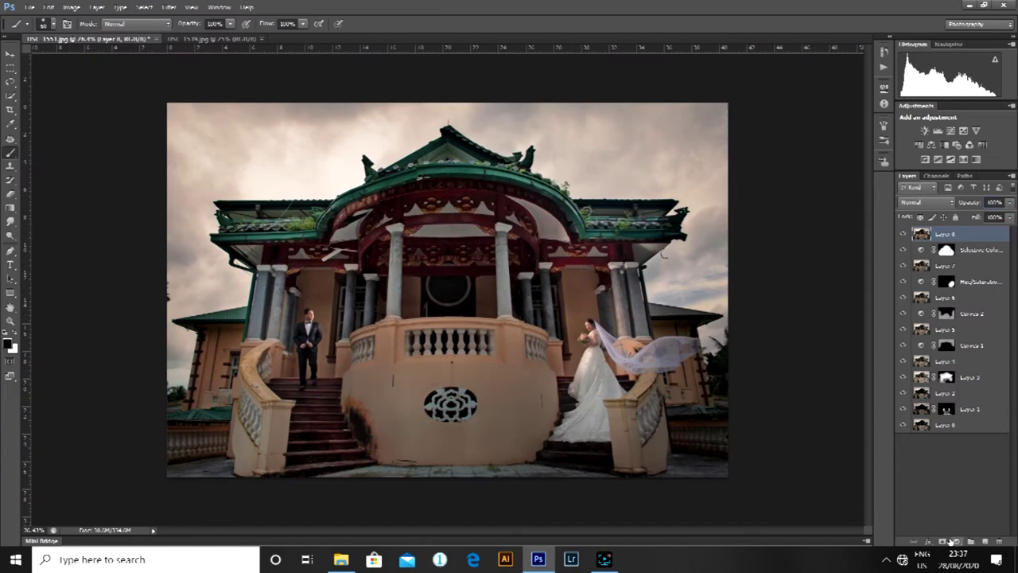
{"action": "left_click", "coordinate": [953, 540]}
{"action": "left_click", "coordinate": [934, 448]}
{"action": "left_click", "coordinate": [831, 130]}
{"action": "left_click", "coordinate": [807, 286]}
Set the Color Lookup layer to Color blend mode at 35% opacity and invert its mask.
{"action": "left_click", "coordinate": [925, 202]}
{"action": "left_click", "coordinate": [927, 531]}
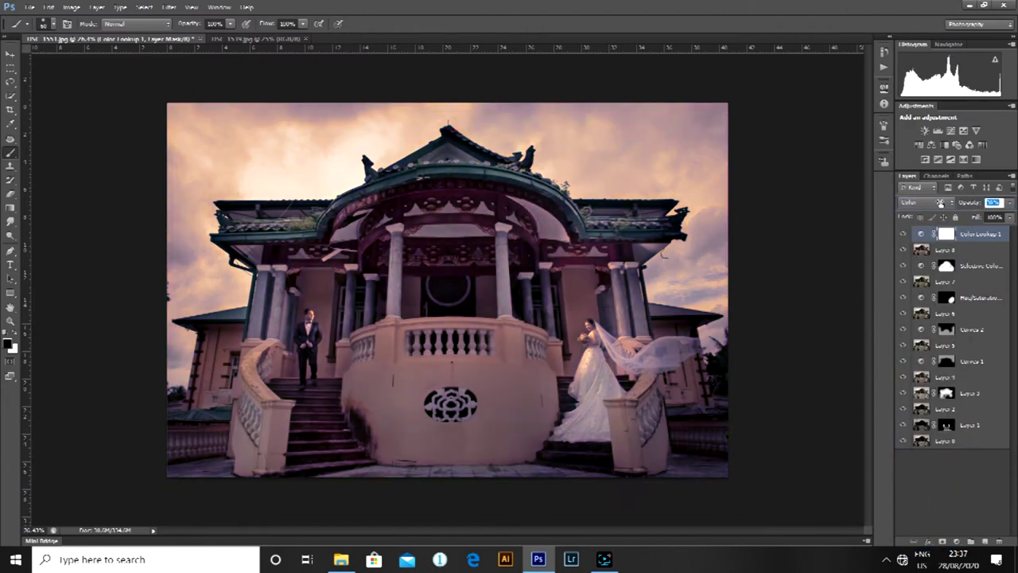
{"action": "left_click_drag", "start_coordinate": [940, 203], "coordinate": [938, 203]}
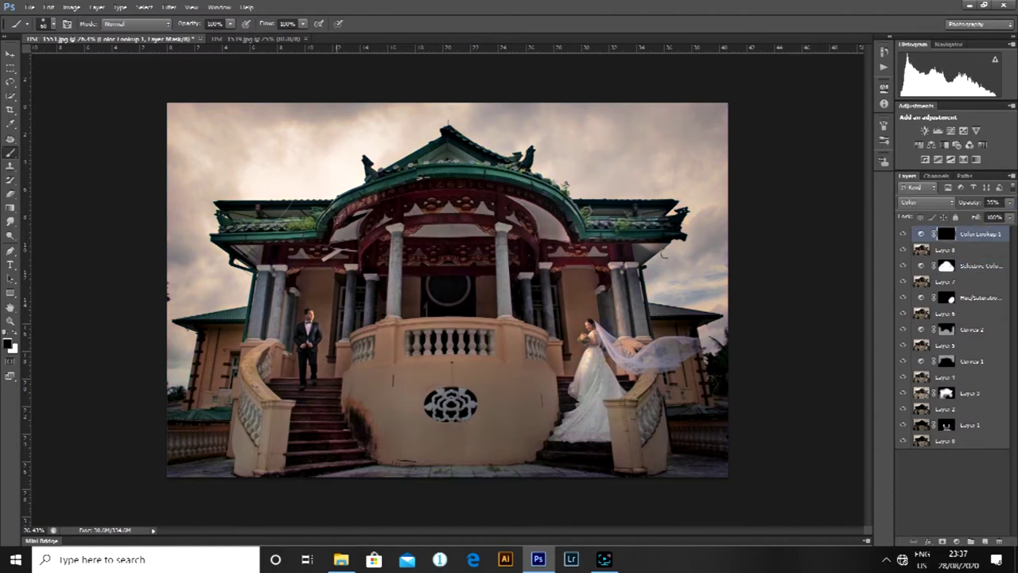
Paint the Color Lookup toning onto the sky, the photo's outer areas and the building walls with a larger white brush.
{"action": "key", "text": "bracketright"}
{"action": "key", "text": "bracketright"}
{"action": "key", "text": "bracketright"}
{"action": "key", "text": "bracketright"}
{"action": "key", "text": "bracketright"}
{"action": "key", "text": "bracketright"}
{"action": "key", "text": "bracketright"}
{"action": "key", "text": "bracketright"}
{"action": "key", "text": "x"}
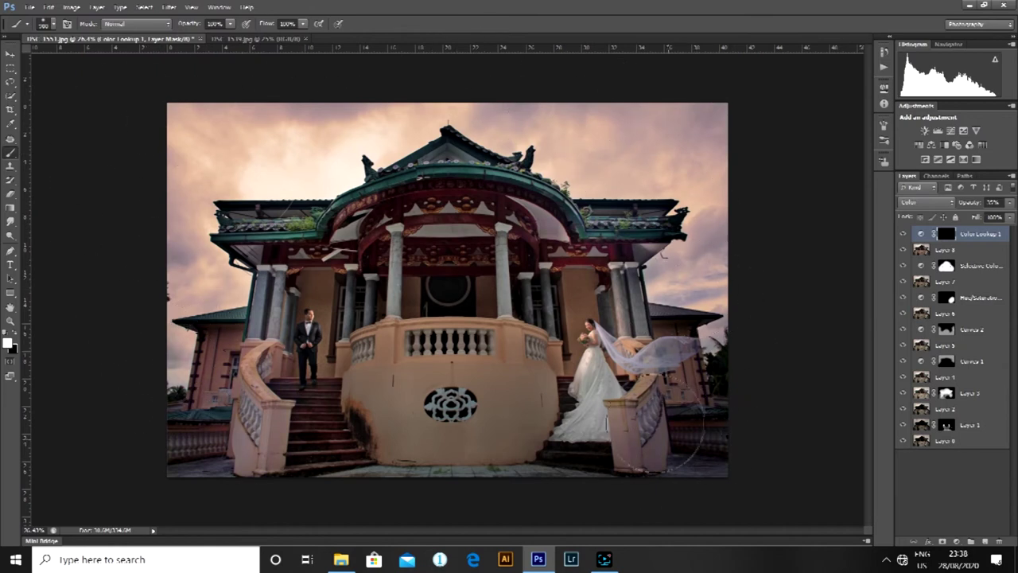
{"action": "left_click_drag", "start_coordinate": [650, 356], "coordinate": [720, 437]}
{"action": "scroll", "coordinate": [739, 445], "scroll_direction": "down", "scroll_amount": 5}
{"action": "scroll", "coordinate": [746, 445], "scroll_direction": "up", "scroll_amount": 5}
{"action": "scroll", "coordinate": [474, 438], "scroll_direction": "up", "scroll_amount": 2}
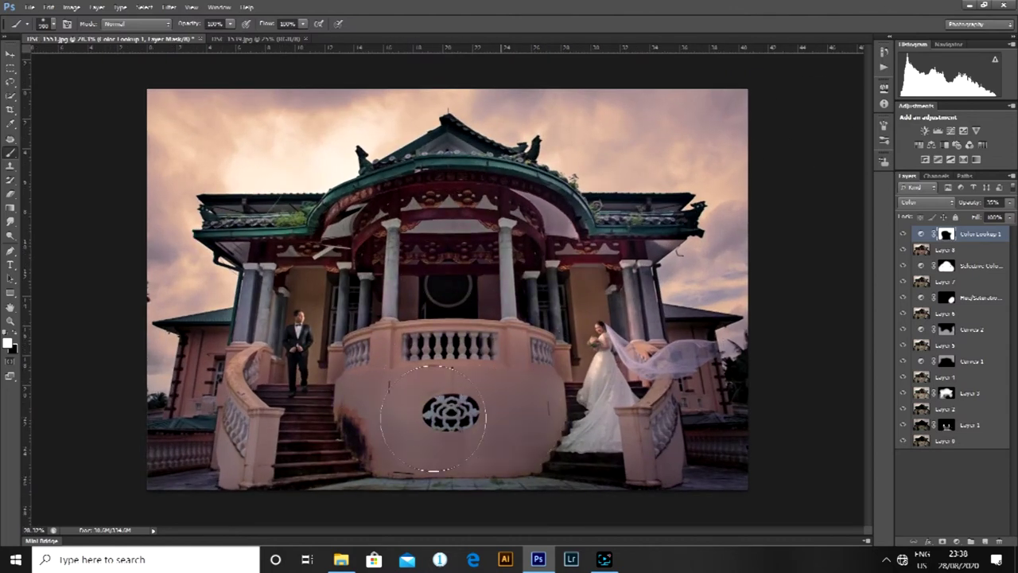
{"action": "scroll", "coordinate": [509, 415], "scroll_direction": "down", "scroll_amount": 2}
{"action": "scroll", "coordinate": [413, 382], "scroll_direction": "up", "scroll_amount": 3}
{"action": "scroll", "coordinate": [317, 374], "scroll_direction": "down", "scroll_amount": 3}
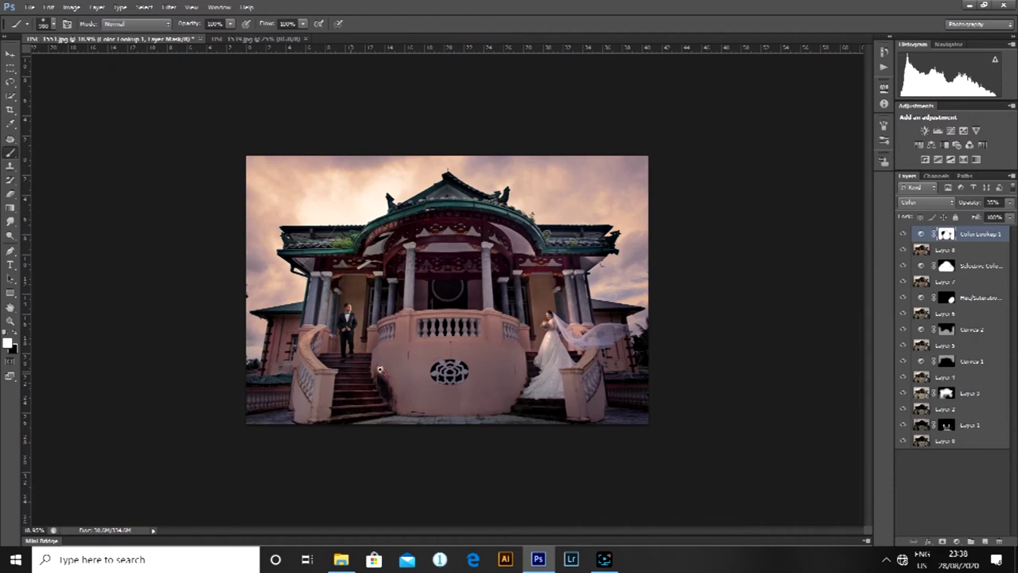
{"action": "scroll", "coordinate": [317, 373], "scroll_direction": "up", "scroll_amount": 2}
Try a Hue/Saturation adjustment on the Reds with saturation +34 and raised lightness, and discard it.
{"action": "left_click", "coordinate": [956, 541]}
{"action": "left_click", "coordinate": [899, 391]}
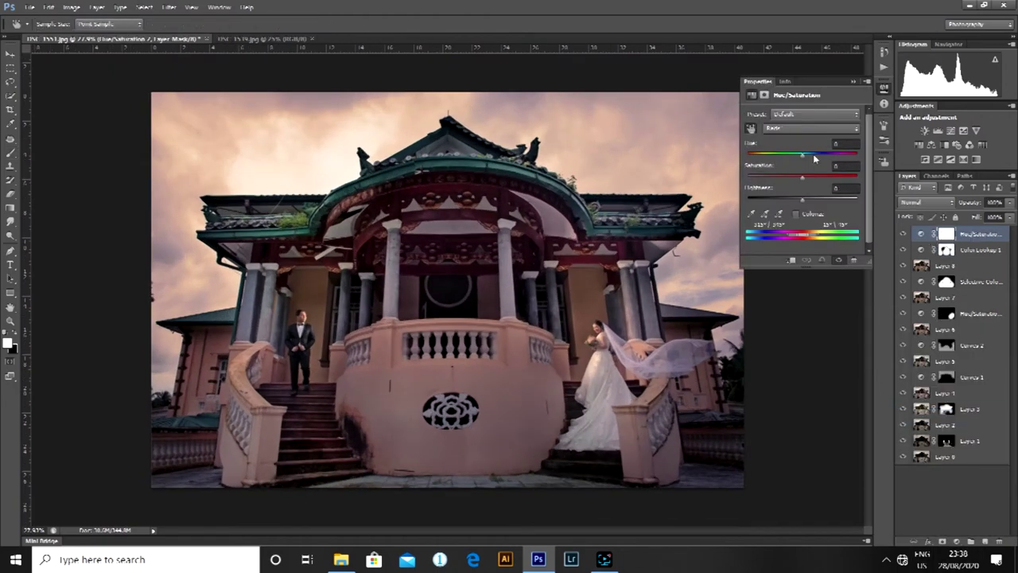
{"action": "left_click_drag", "start_coordinate": [827, 179], "coordinate": [821, 178]}
{"action": "left_click_drag", "start_coordinate": [803, 200], "coordinate": [819, 200]}
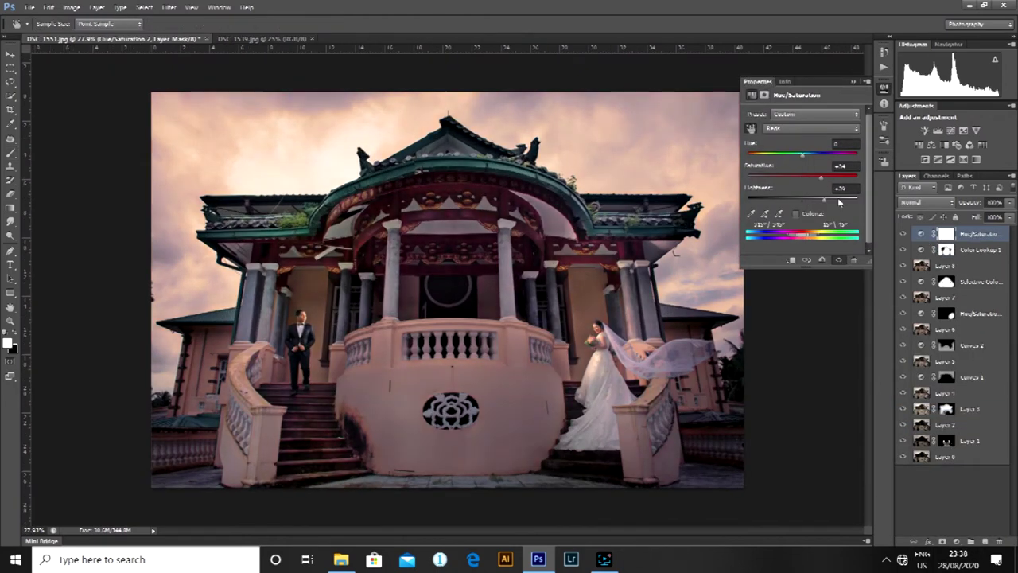
{"action": "left_click", "coordinate": [867, 81]}
{"action": "key", "text": "ctrl+i"}
{"action": "key", "text": "Delete"}
Compare with the original photo and add a Curves adjustment that lifts the black point to output 13 and lowers the white point.
{"action": "left_click", "coordinate": [903, 442], "text": "alt"}
{"action": "left_click", "coordinate": [902, 442], "text": "alt"}
{"action": "mouse_move", "coordinate": [456, 354]}
{"action": "left_mouse_down"}
{"action": "mouse_move", "coordinate": [475, 337]}
{"action": "mouse_move", "coordinate": [448, 342]}
{"action": "mouse_move", "coordinate": [459, 342]}
{"action": "left_mouse_up"}
{"action": "left_click", "coordinate": [957, 540]}
{"action": "left_click", "coordinate": [938, 361]}
{"action": "left_click_drag", "start_coordinate": [855, 141], "coordinate": [869, 149]}
{"action": "left_click", "coordinate": [768, 228]}
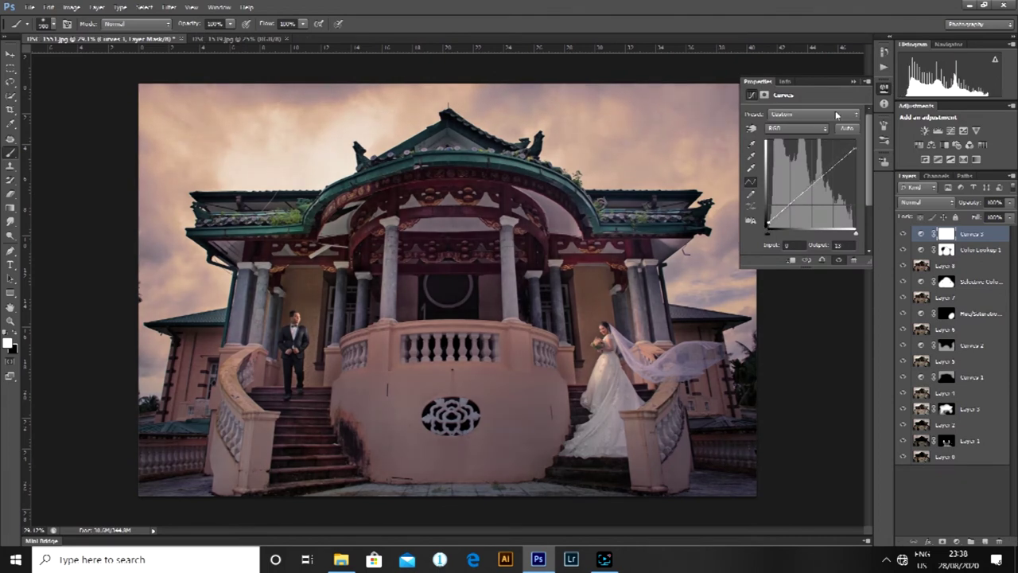
{"action": "left_click", "coordinate": [853, 81]}
{"action": "left_click", "coordinate": [903, 234]}
{"action": "left_click", "coordinate": [903, 234]}
Mask the faded Curves effect off the bride and the groom with a large black brush.
{"action": "key", "text": "ctrl+i"}
{"action": "key", "text": "ctrl+i"}
{"action": "mouse_move", "coordinate": [293, 351]}
{"action": "left_mouse_down"}
{"action": "mouse_move", "coordinate": [314, 348]}
{"action": "mouse_move", "coordinate": [290, 348]}
{"action": "left_mouse_up"}
{"action": "left_click_drag", "start_coordinate": [601, 346], "coordinate": [633, 345]}
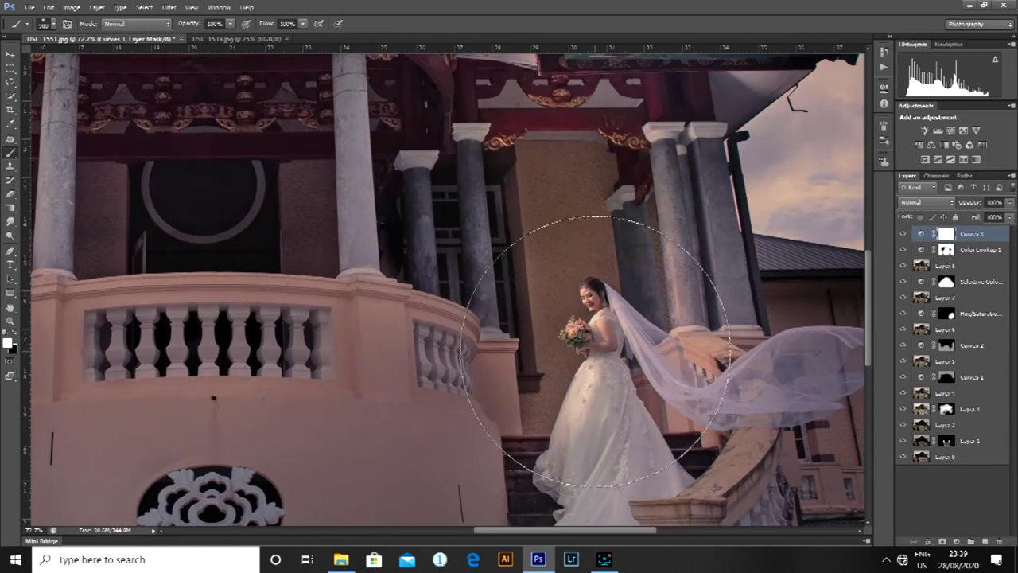
{"action": "scroll", "coordinate": [573, 302], "scroll_direction": "down", "scroll_amount": 3}
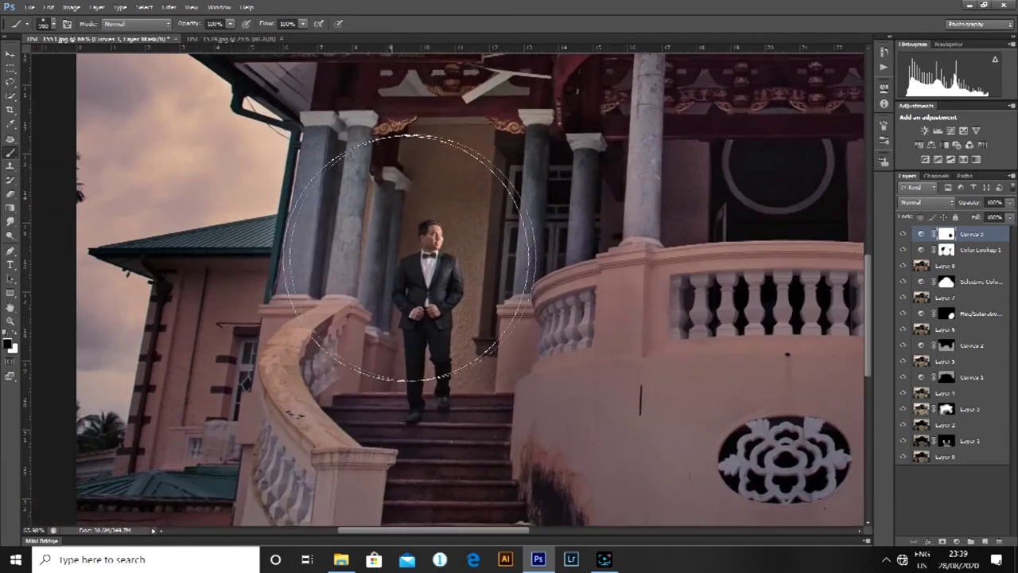
{"action": "scroll", "coordinate": [411, 257], "scroll_direction": "down", "scroll_amount": 4}
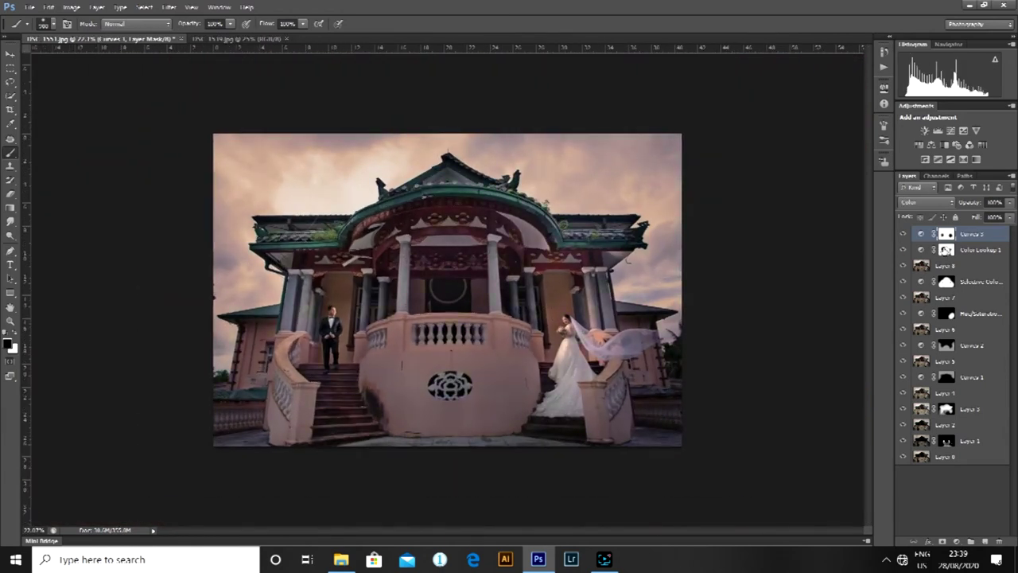
Paint the Color Lookup mask black over the building and the couple to keep the toning on the sky.
{"action": "left_click", "coordinate": [946, 250]}
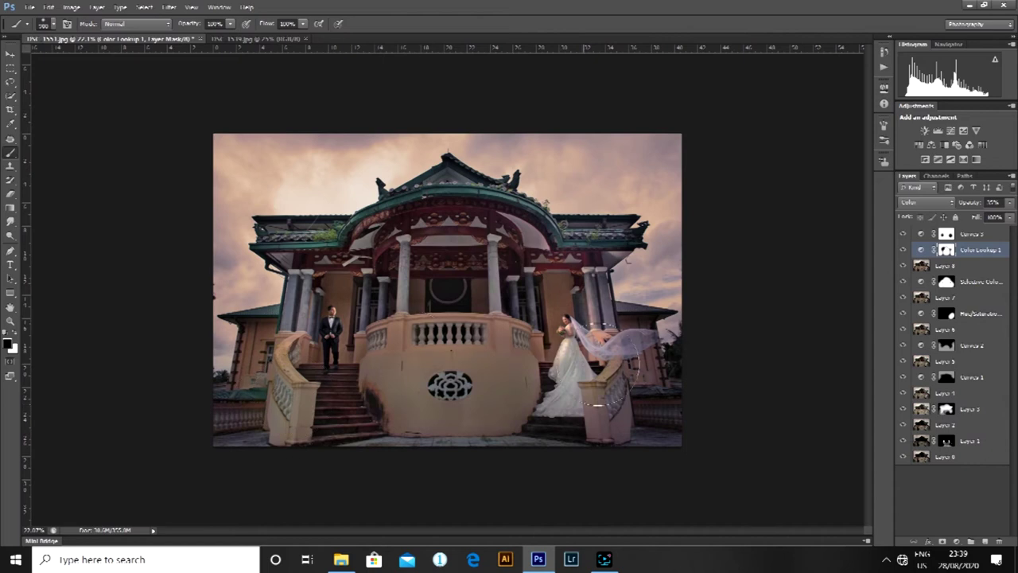
{"action": "left_click_drag", "start_coordinate": [481, 359], "coordinate": [478, 357]}
{"action": "scroll", "coordinate": [480, 358], "scroll_direction": "up", "scroll_amount": 1}
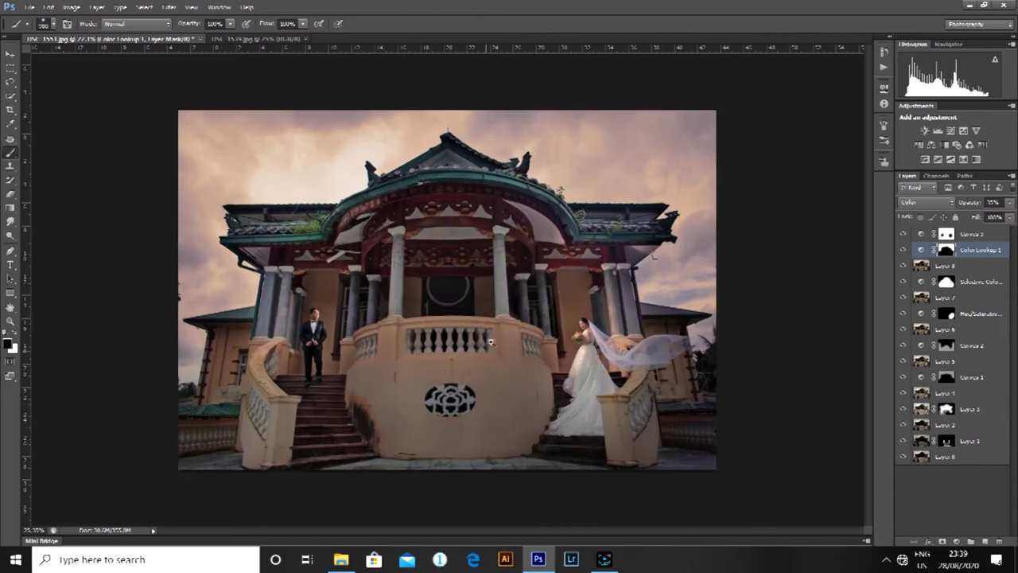
{"action": "scroll", "coordinate": [454, 303], "scroll_direction": "up", "scroll_amount": 1}
{"action": "scroll", "coordinate": [453, 299], "scroll_direction": "down", "scroll_amount": 3}
{"action": "scroll", "coordinate": [453, 295], "scroll_direction": "up", "scroll_amount": 2}
Add a Hue/Saturation adjustment above the Color Lookup layer and strengthen the Cyans sampled from the curved roof.
{"action": "left_click", "coordinate": [956, 541]}
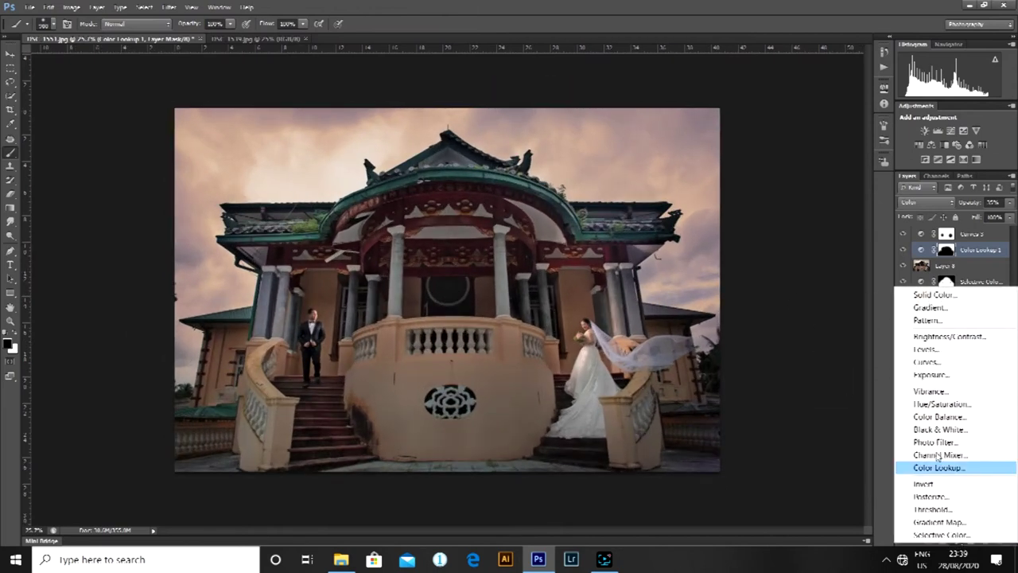
{"action": "left_click", "coordinate": [934, 275]}
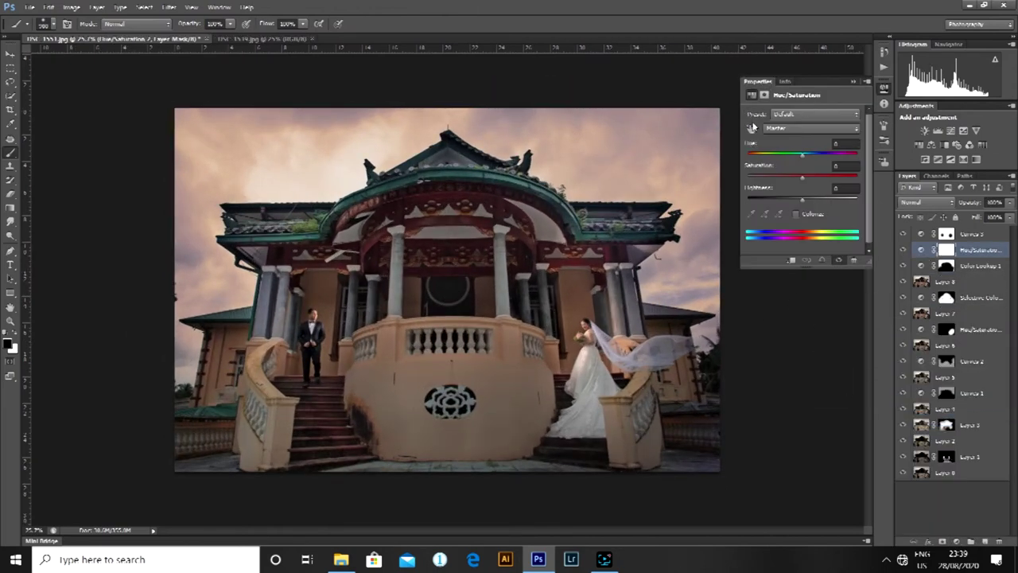
{"action": "left_click", "coordinate": [753, 127]}
{"action": "left_click", "coordinate": [497, 171]}
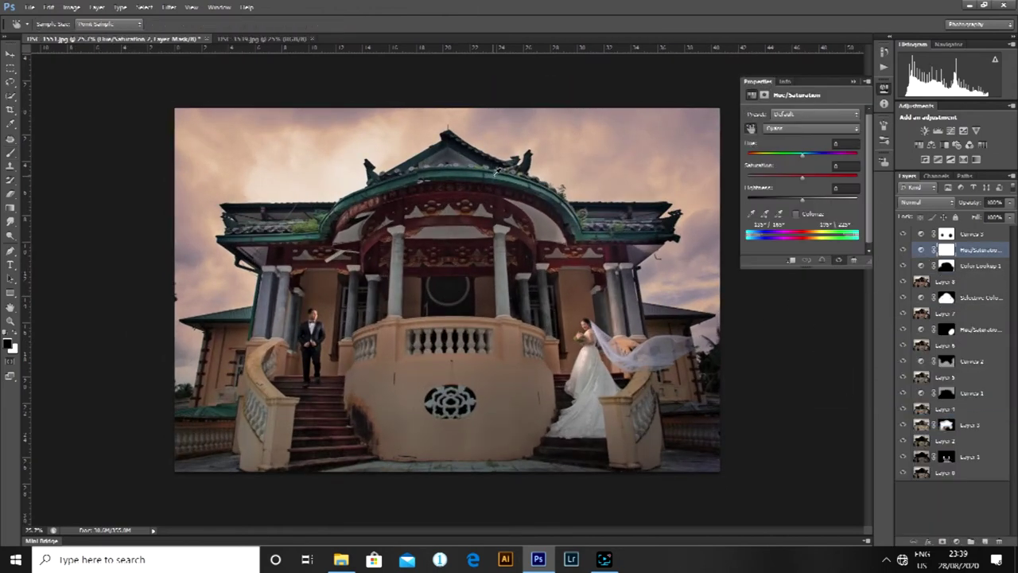
{"action": "left_click", "coordinate": [855, 82]}
Duplicate the Hue/Saturation layer, invert the copy's mask and paint the stronger colour onto the green roofs.
{"action": "key", "text": "ctrl+j"}
{"action": "key", "text": "ctrl+i"}
{"action": "key", "text": "b"}
{"action": "scroll", "coordinate": [275, 229], "scroll_direction": "up", "scroll_amount": 3}
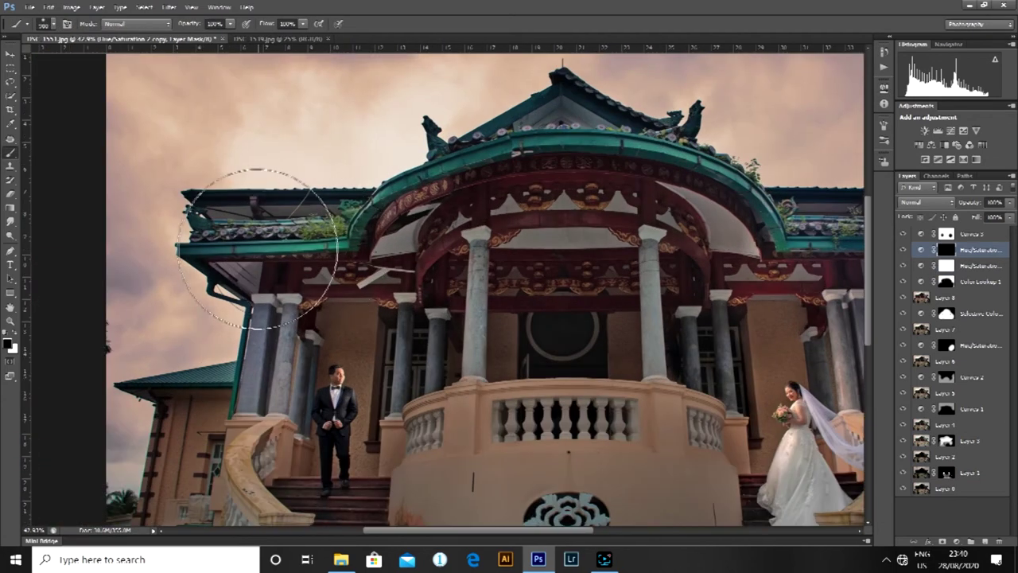
{"action": "key", "text": "x"}
{"action": "mouse_move", "coordinate": [347, 212]}
{"action": "left_mouse_down"}
{"action": "mouse_move", "coordinate": [527, 162]}
{"action": "mouse_move", "coordinate": [776, 241]}
{"action": "left_mouse_up"}
{"action": "key", "text": "space"}
{"action": "left_click_drag", "start_coordinate": [710, 227], "coordinate": [585, 234]}
{"action": "scroll", "coordinate": [477, 223], "scroll_direction": "down", "scroll_amount": 3}
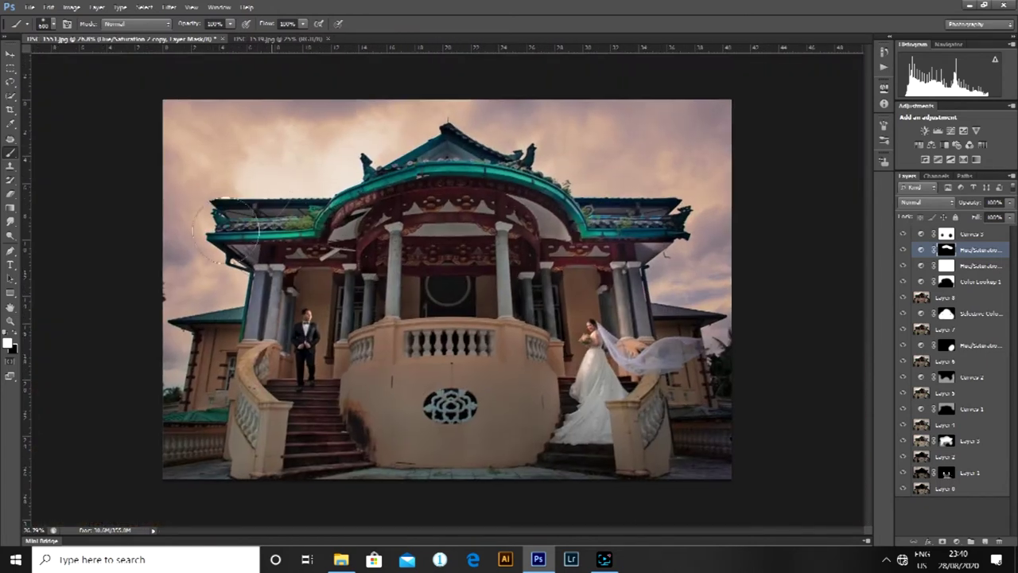
{"action": "scroll", "coordinate": [222, 352], "scroll_direction": "down", "scroll_amount": 3}
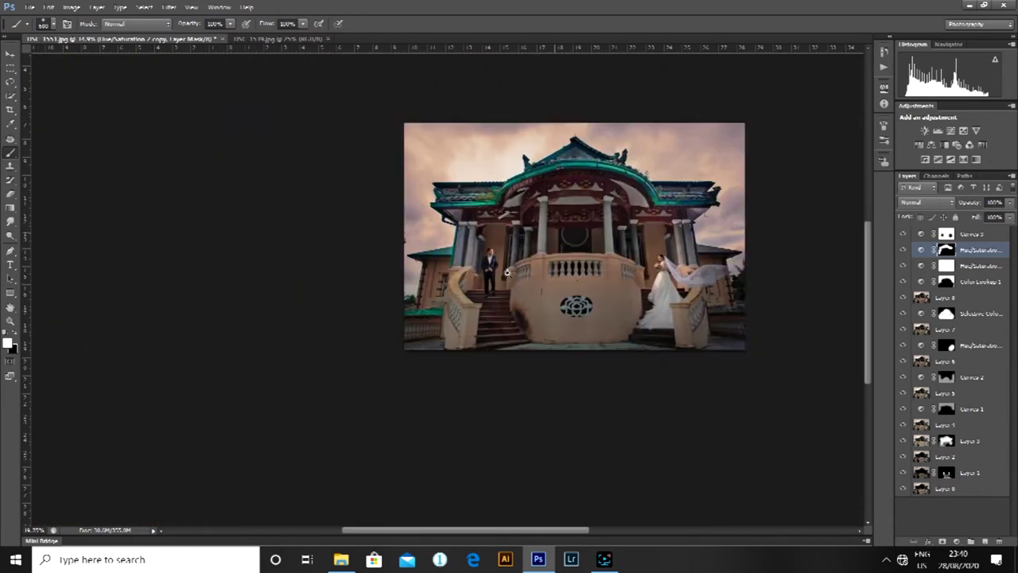
Add a Hue/Saturation adjustment above the roof colour layer, strongly reduce its saturation and set the layer's opacity to 50%.
{"action": "left_click", "coordinate": [957, 541]}
{"action": "left_click", "coordinate": [942, 402]}
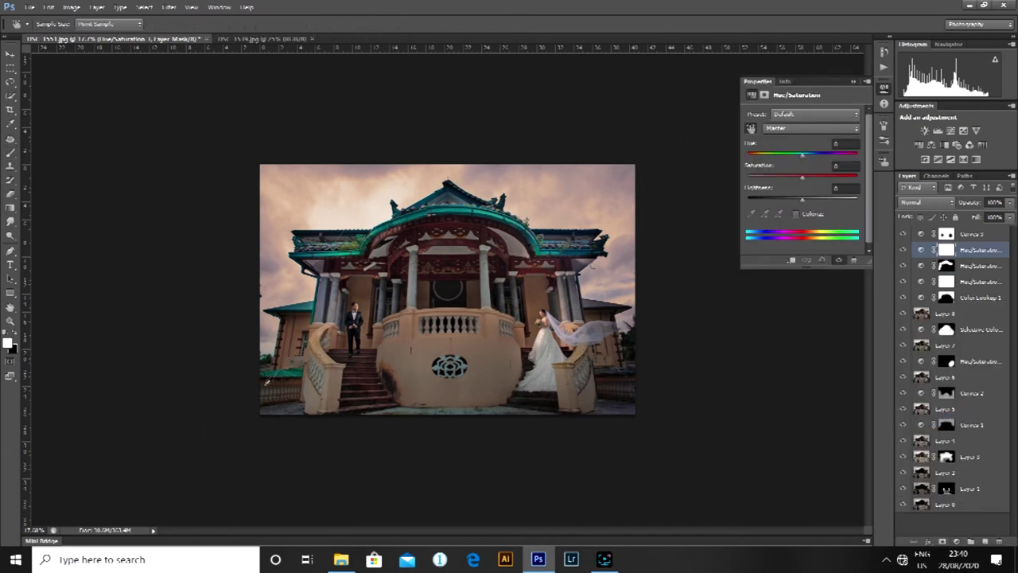
{"action": "left_click_drag", "start_coordinate": [802, 177], "coordinate": [713, 180]}
{"action": "left_click", "coordinate": [293, 336]}
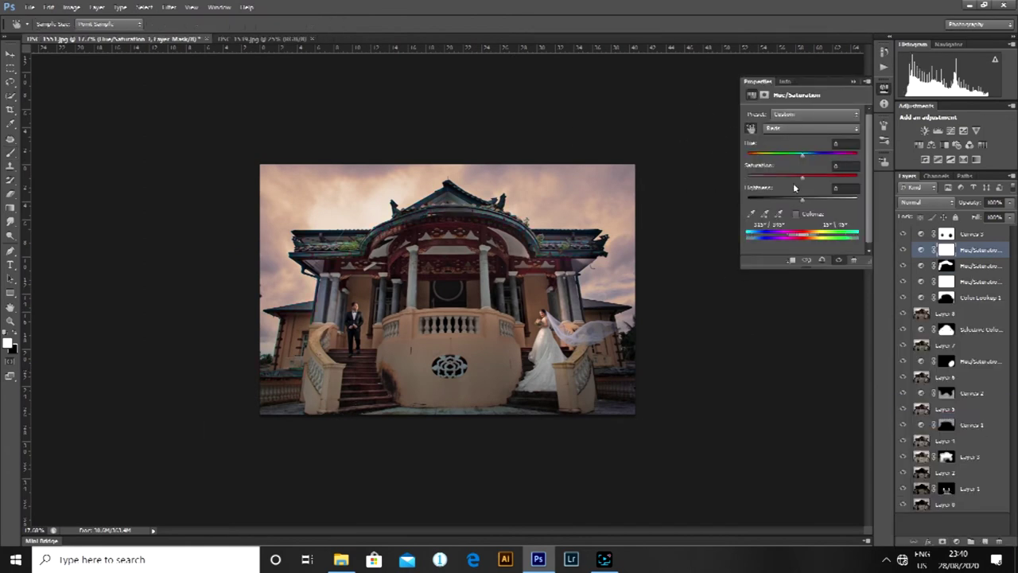
{"action": "left_click", "coordinate": [855, 82]}
{"action": "type", "text": "50"}
{"action": "key", "text": "Return"}
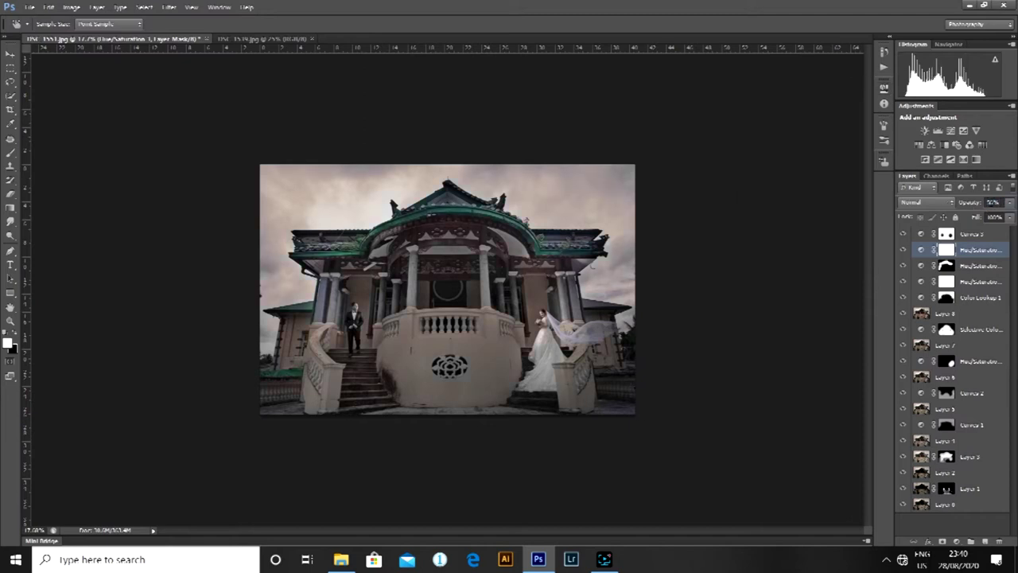
Invert the Hue/Saturation mask, paint the desaturation onto the lower building and foreground, and stamp all visible layers into a new layer.
{"action": "key", "text": "b"}
{"action": "key", "text": "ctrl+i"}
{"action": "key", "text": "ctrl+plus"}
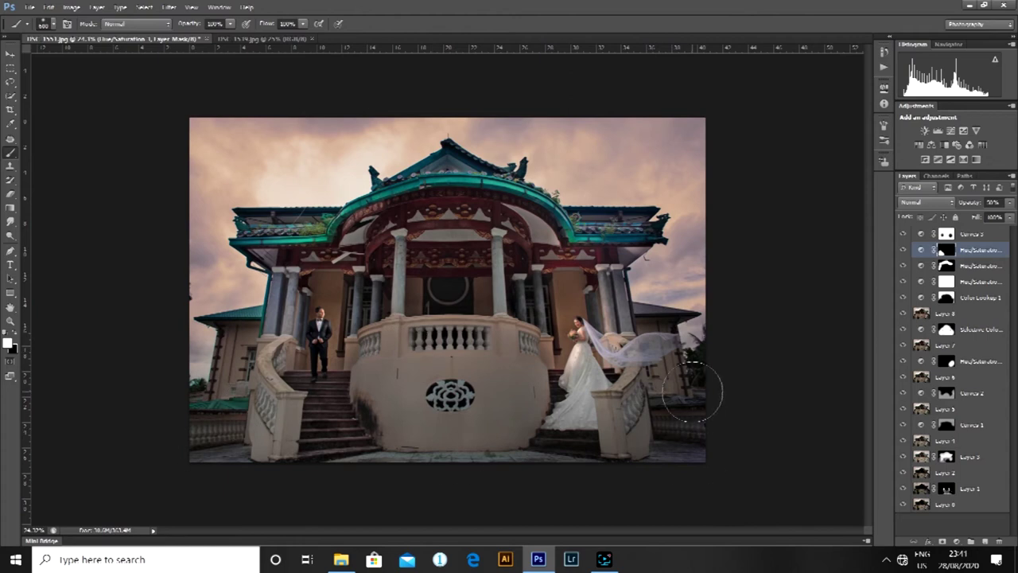
{"action": "left_click", "coordinate": [904, 249]}
{"action": "left_click", "coordinate": [904, 250]}
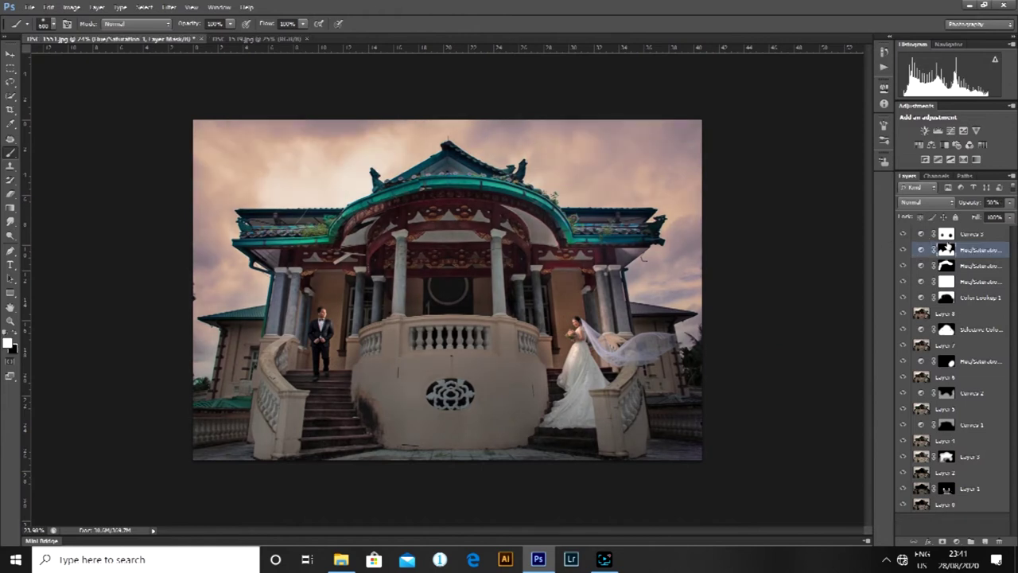
{"action": "key", "text": "ctrl+shift+alt+e"}
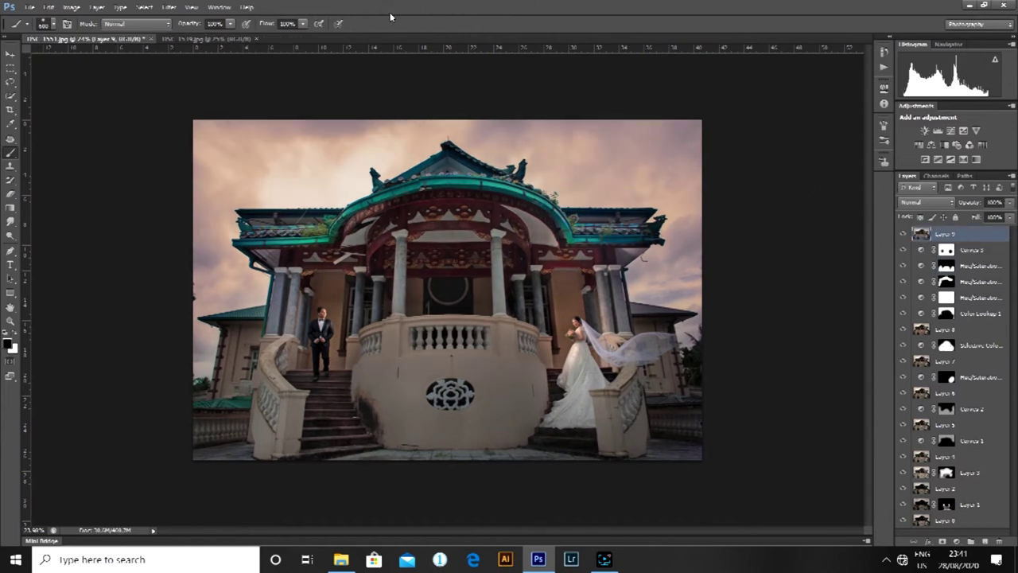
Try a near-vertical Motion Blur with a distance of 190 pixels on the merged layer.
{"action": "left_click", "coordinate": [169, 7]}
{"action": "mouse_move", "coordinate": [274, 146]}
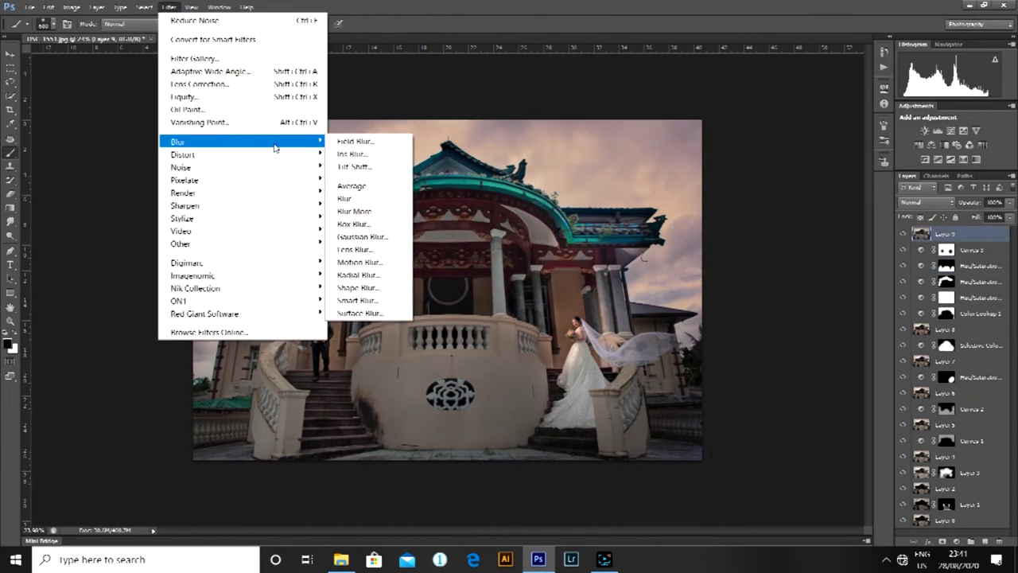
{"action": "left_click", "coordinate": [365, 262]}
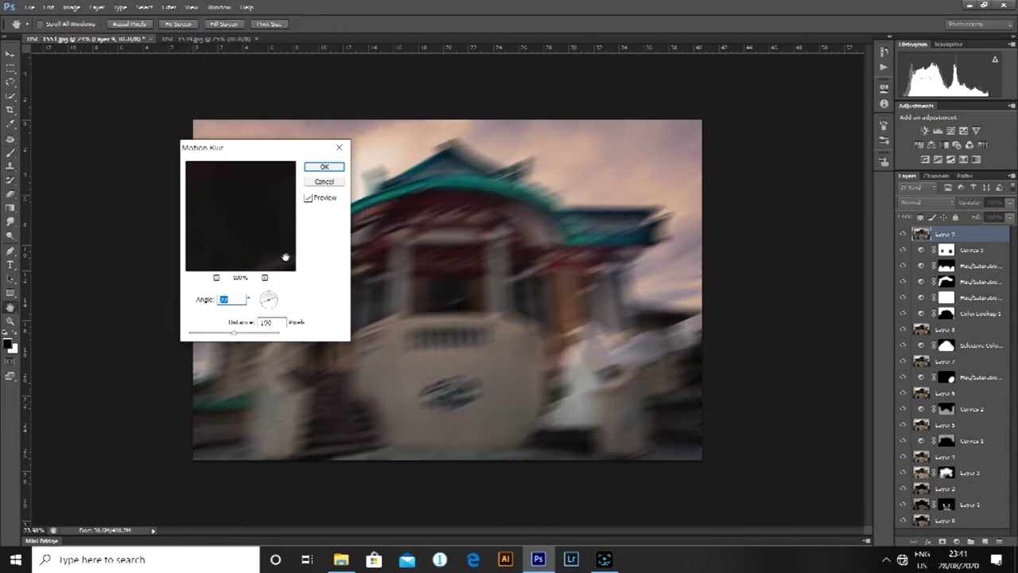
{"action": "left_click_drag", "start_coordinate": [268, 298], "coordinate": [269, 296]}
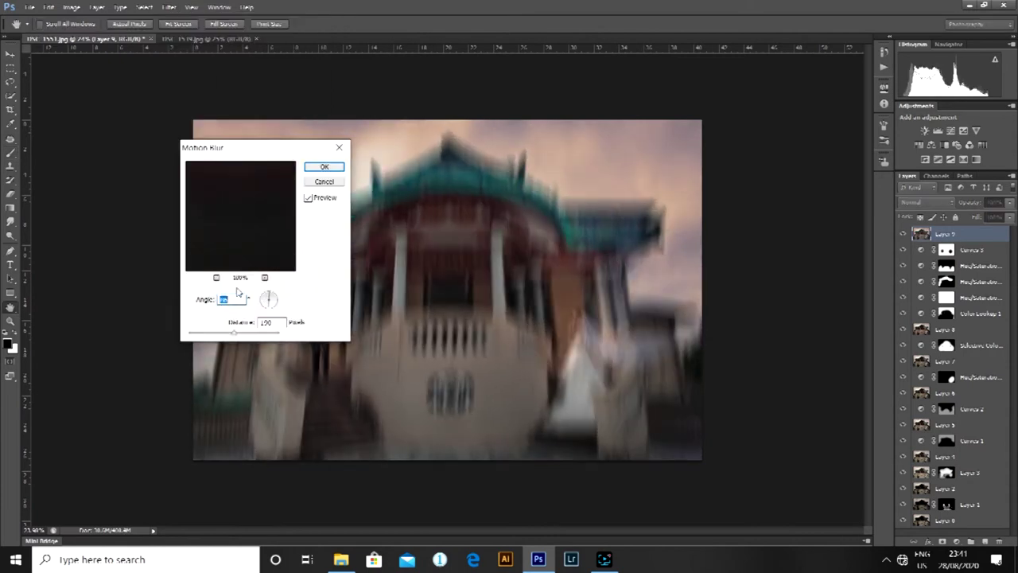
{"action": "left_click", "coordinate": [318, 168]}
{"action": "left_click_drag", "start_coordinate": [970, 204], "coordinate": [999, 541]}
{"action": "key", "text": "ctrl+z"}
Delete all layers between the merged top layer and the bottom layer, and duplicate the merged layer.
{"action": "left_click", "coordinate": [980, 253]}
{"action": "left_click", "coordinate": [976, 508], "text": "shift"}
{"action": "key", "text": "Delete"}
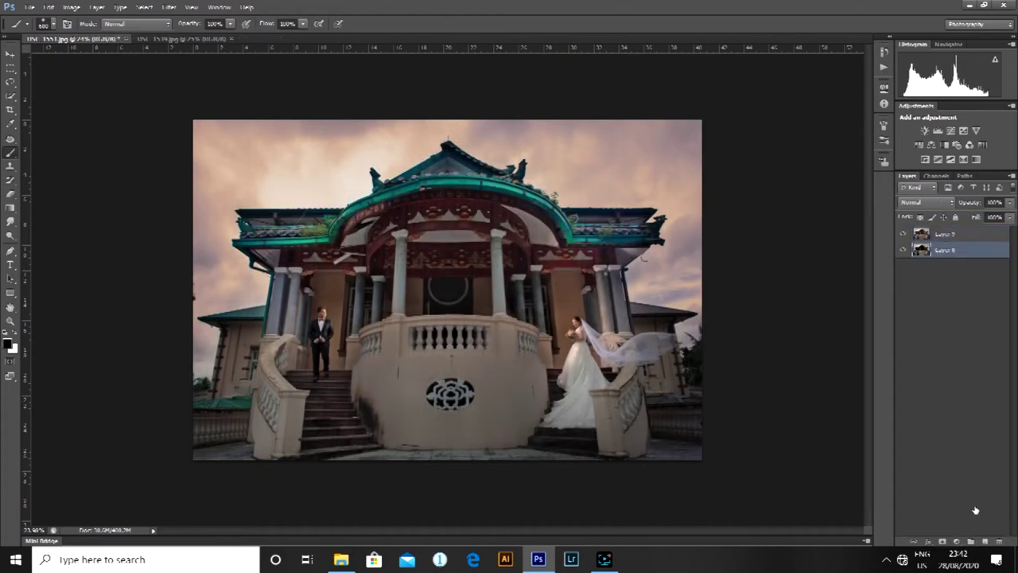
{"action": "left_click", "coordinate": [929, 234]}
{"action": "key", "text": "ctrl+j"}
{"action": "scroll", "coordinate": [403, 339], "scroll_direction": "down", "scroll_amount": 3}
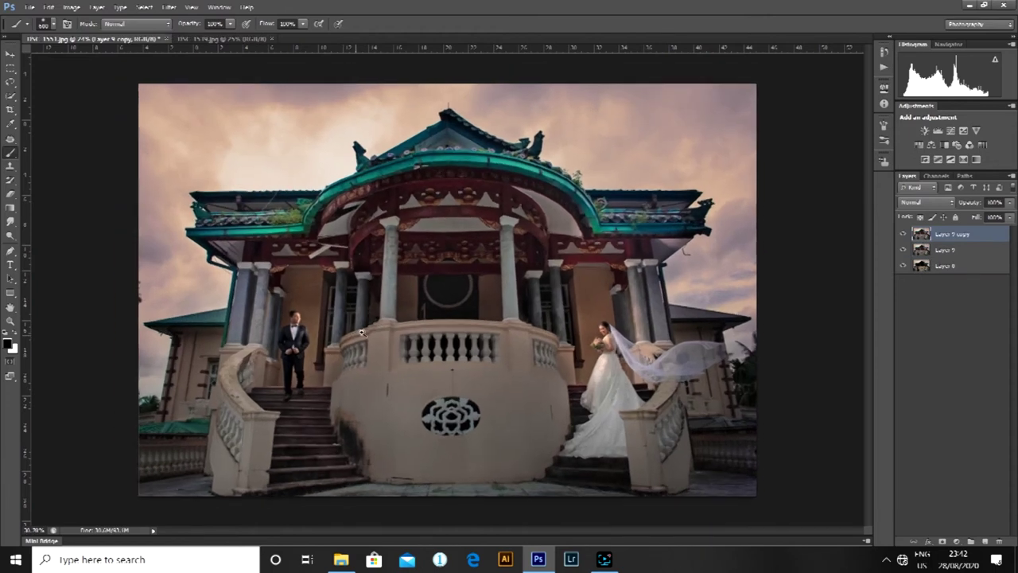
Add a black-to-transparent Gradient Fill over the photo and lower its opacity to 32%.
{"action": "left_click", "coordinate": [958, 540]}
{"action": "left_click", "coordinate": [930, 303]}
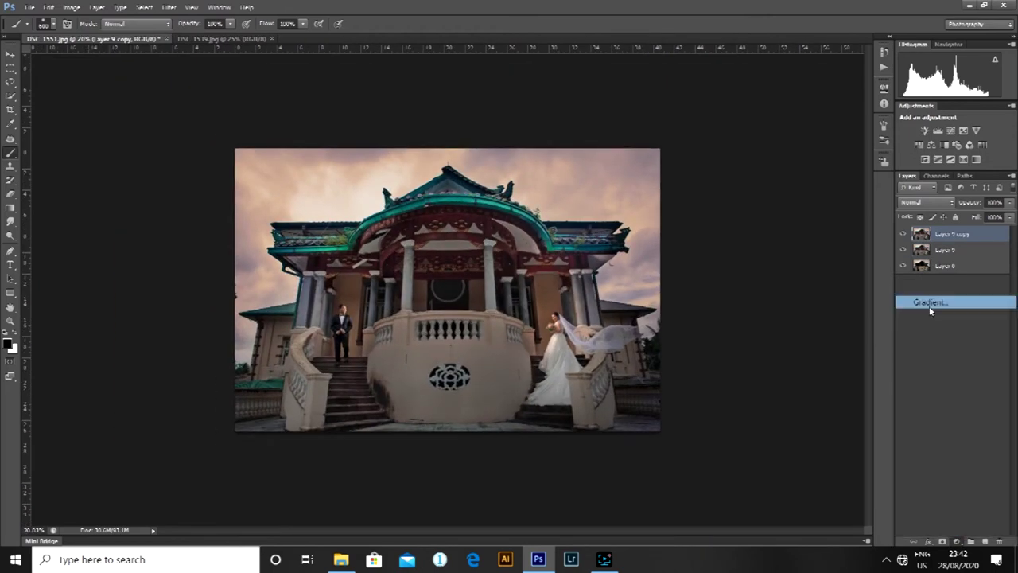
{"action": "left_click", "coordinate": [564, 170]}
{"action": "left_click_drag", "start_coordinate": [974, 204], "coordinate": [945, 206]}
Paint the Gradient Fill mask black over the bride and groom, restoring the darkening beside the bride.
{"action": "scroll", "coordinate": [793, 259], "scroll_direction": "up", "scroll_amount": 3}
{"action": "key", "text": "x"}
{"action": "key", "text": "x"}
{"action": "left_click_drag", "start_coordinate": [603, 342], "coordinate": [601, 423]}
{"action": "left_click_drag", "start_coordinate": [292, 330], "coordinate": [300, 370]}
{"action": "left_click_drag", "start_coordinate": [306, 282], "coordinate": [314, 382]}
{"action": "mouse_move", "coordinate": [572, 318]}
{"action": "left_mouse_down"}
{"action": "mouse_move", "coordinate": [604, 303]}
{"action": "mouse_move", "coordinate": [683, 361]}
{"action": "mouse_move", "coordinate": [595, 326]}
{"action": "left_mouse_up"}
{"action": "key", "text": "x"}
{"action": "mouse_move", "coordinate": [604, 383]}
{"action": "left_mouse_down"}
{"action": "mouse_move", "coordinate": [663, 435]}
{"action": "mouse_move", "coordinate": [657, 425]}
{"action": "mouse_move", "coordinate": [681, 395]}
{"action": "mouse_move", "coordinate": [705, 389]}
{"action": "left_mouse_up"}
{"action": "key", "text": "x"}
{"action": "scroll", "coordinate": [449, 306], "scroll_direction": "down", "scroll_amount": 2}
{"action": "scroll", "coordinate": [449, 306], "scroll_direction": "up", "scroll_amount": 1}
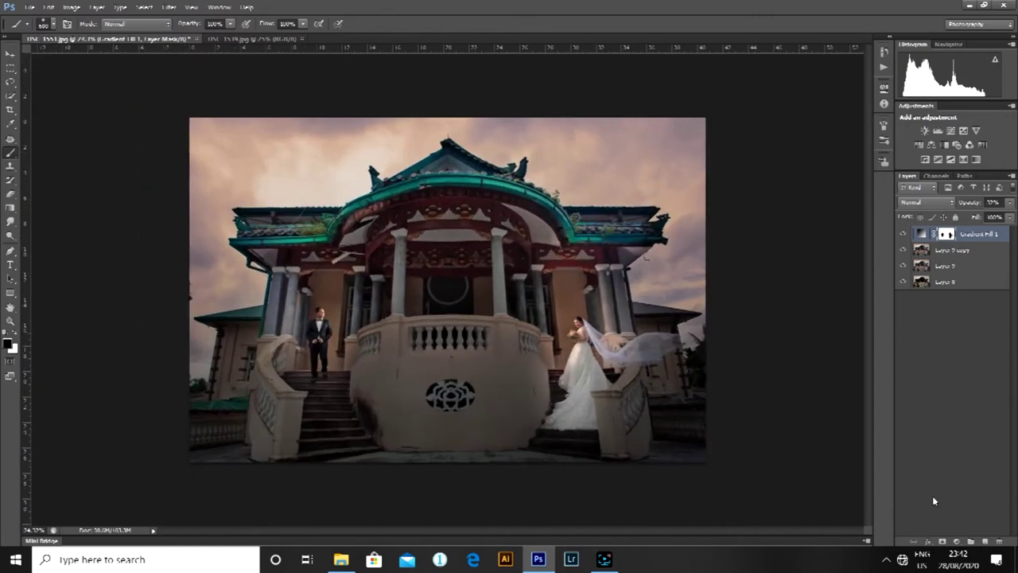
{"action": "left_click", "coordinate": [956, 541]}
{"action": "left_click", "coordinate": [931, 314]}
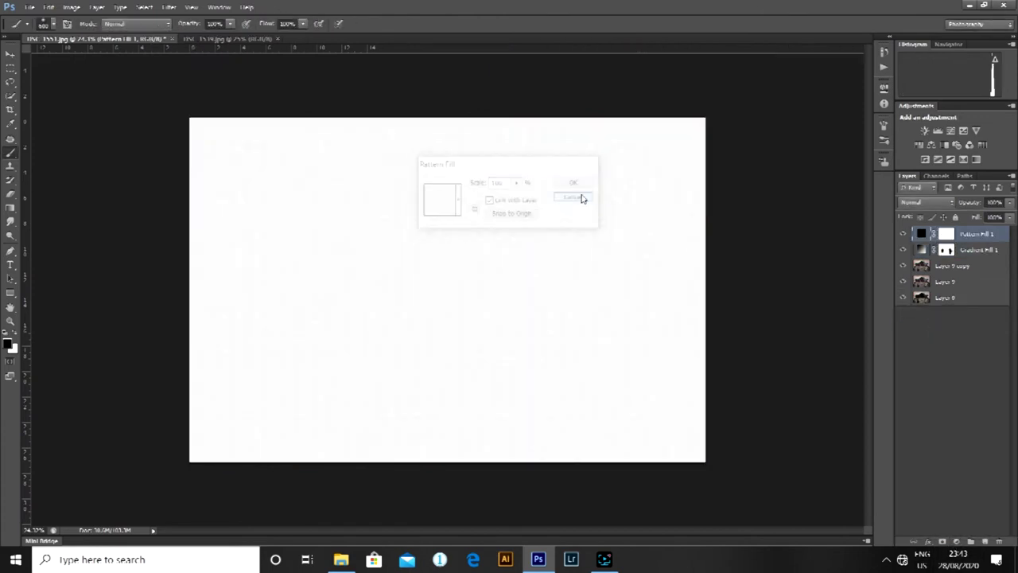
{"action": "left_click", "coordinate": [575, 197]}
Try a second Gradient Fill at an angle of -90° with a golden yellow start colour.
{"action": "left_click", "coordinate": [956, 540]}
{"action": "left_click", "coordinate": [930, 301]}
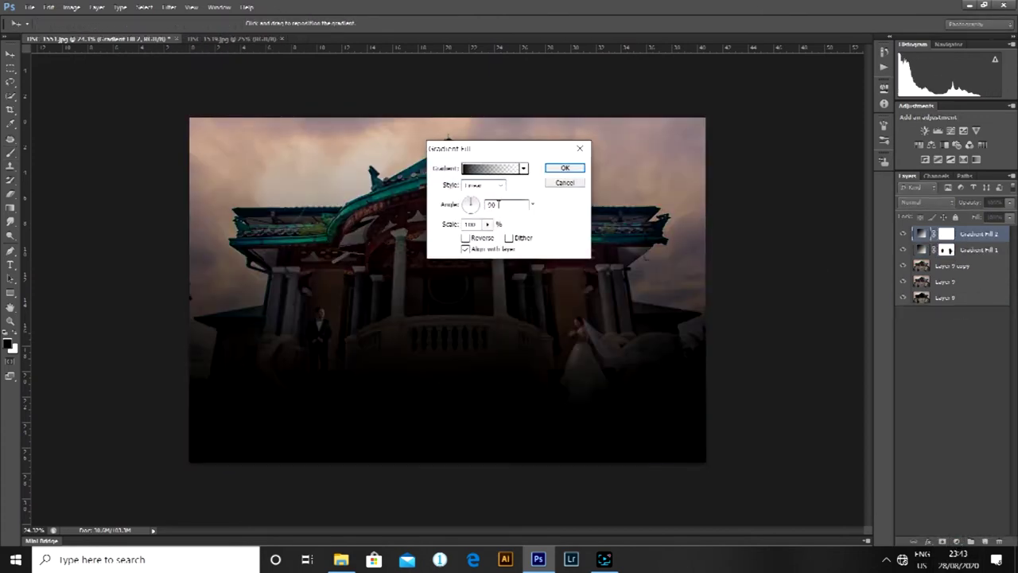
{"action": "type", "text": "90"}
{"action": "left_click", "coordinate": [487, 168]}
{"action": "left_click", "coordinate": [77, 366]}
{"action": "left_click", "coordinate": [129, 409]}
{"action": "left_click", "coordinate": [714, 211]}
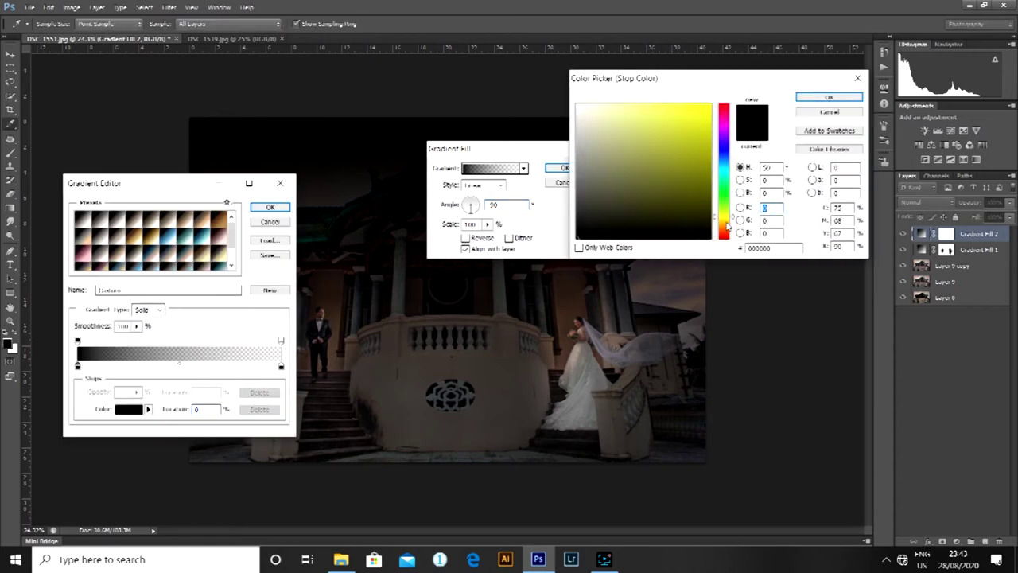
{"action": "left_click", "coordinate": [700, 112]}
{"action": "left_click", "coordinate": [829, 96]}
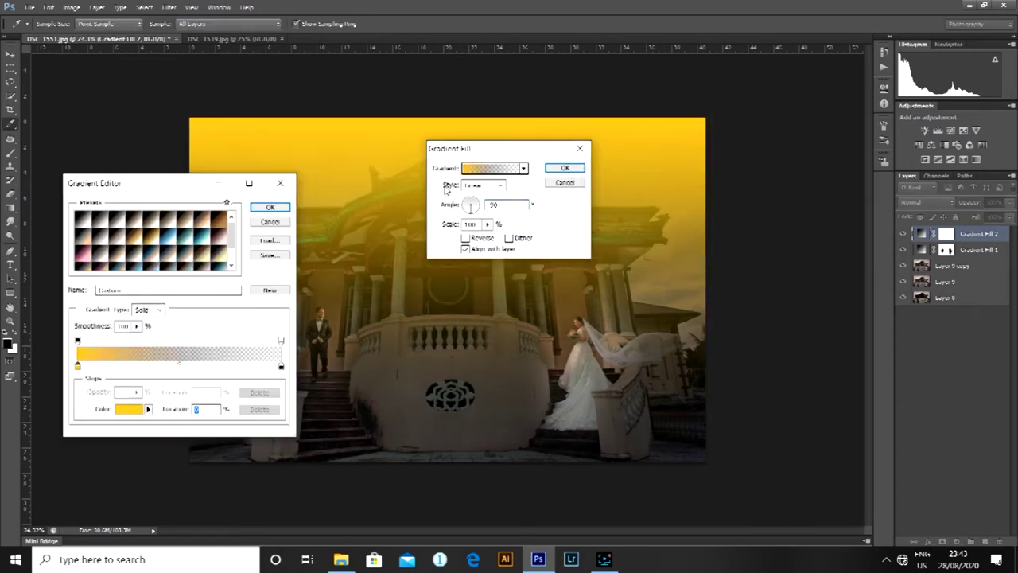
{"action": "left_click", "coordinate": [270, 207]}
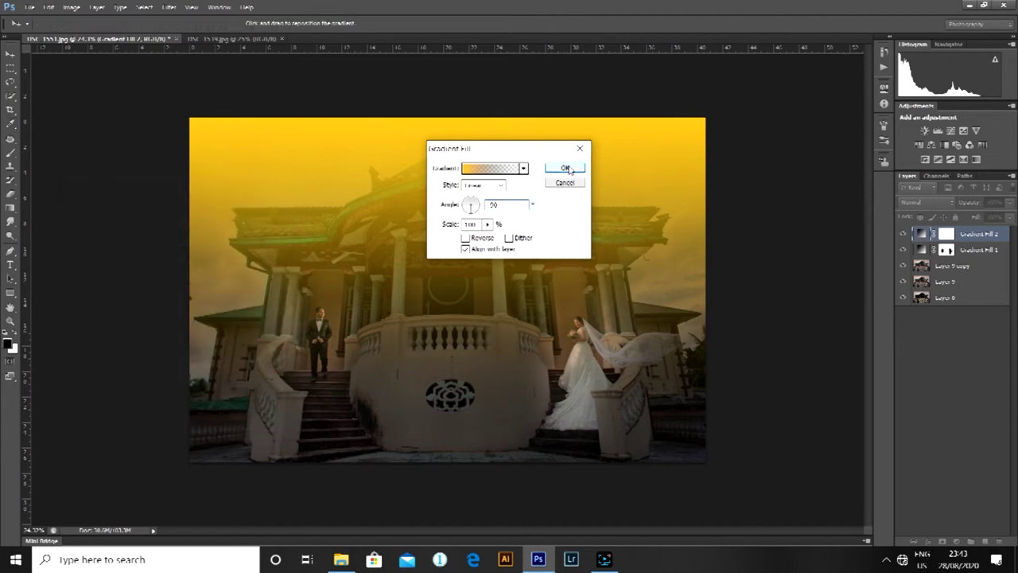
{"action": "left_click", "coordinate": [565, 168]}
Try Soft Light blending on the second Gradient Fill with toning presets such as Sepia 5 and Cobalt-Iron 1.
{"action": "left_click", "coordinate": [927, 202]}
{"action": "left_click", "coordinate": [926, 387]}
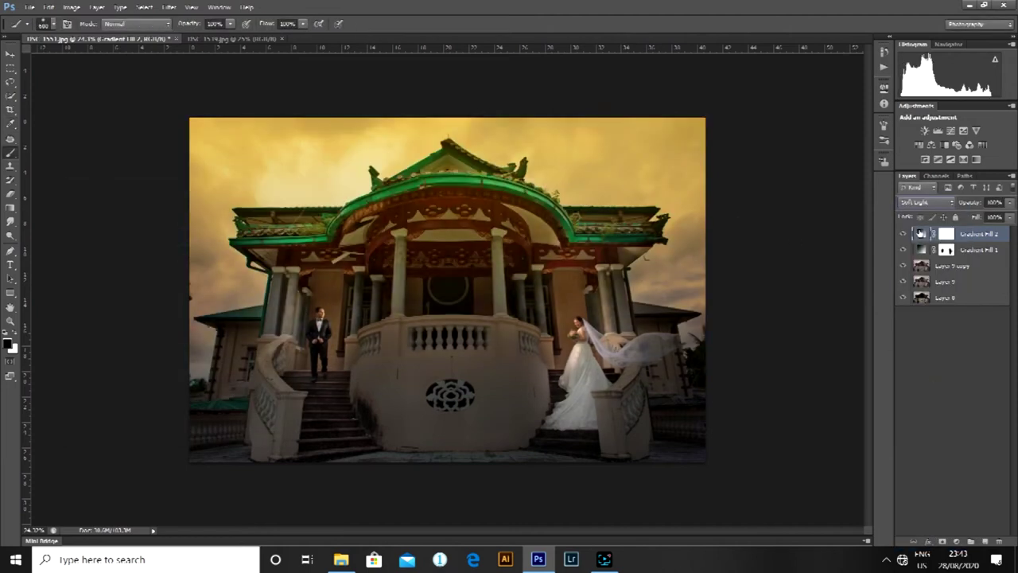
{"action": "double_click", "coordinate": [920, 233]}
{"action": "left_click", "coordinate": [486, 169]}
{"action": "left_click", "coordinate": [195, 223]}
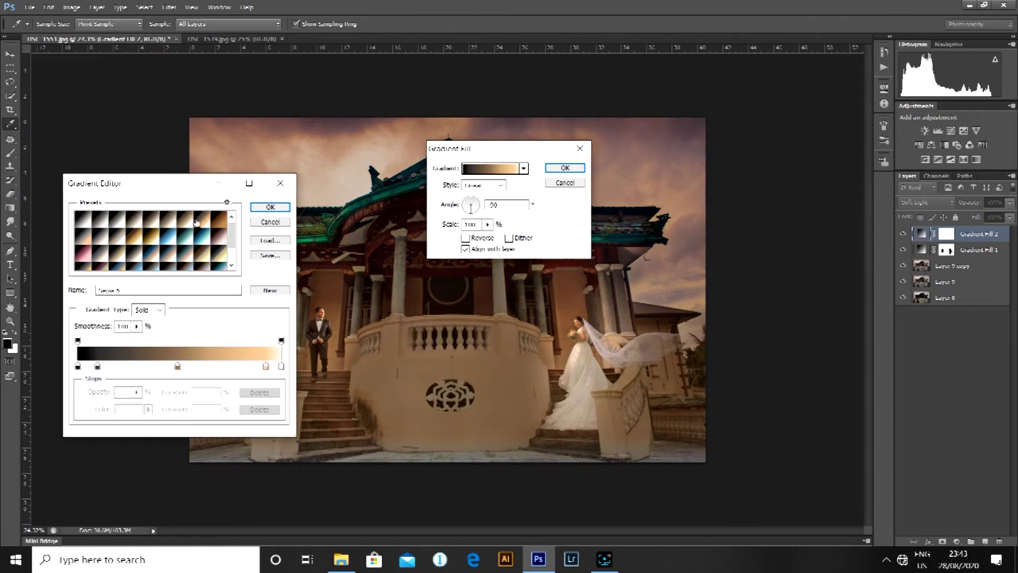
{"action": "left_click", "coordinate": [185, 249]}
{"action": "scroll", "coordinate": [186, 249], "scroll_direction": "down", "scroll_amount": 1}
{"action": "left_click", "coordinate": [196, 252]}
{"action": "scroll", "coordinate": [197, 253], "scroll_direction": "down", "scroll_amount": 1}
{"action": "left_click", "coordinate": [218, 248]}
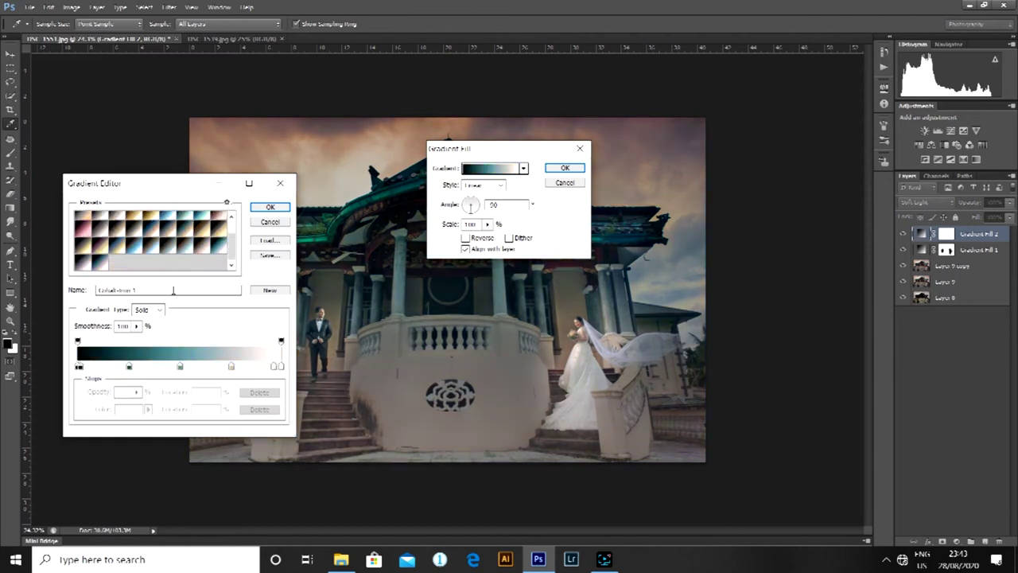
Load another gradient preset set and try the Orange, Yellow gradient at an angle of 85.6°.
{"action": "left_click", "coordinate": [227, 203]}
{"action": "left_click", "coordinate": [263, 362]}
{"action": "left_click", "coordinate": [480, 214]}
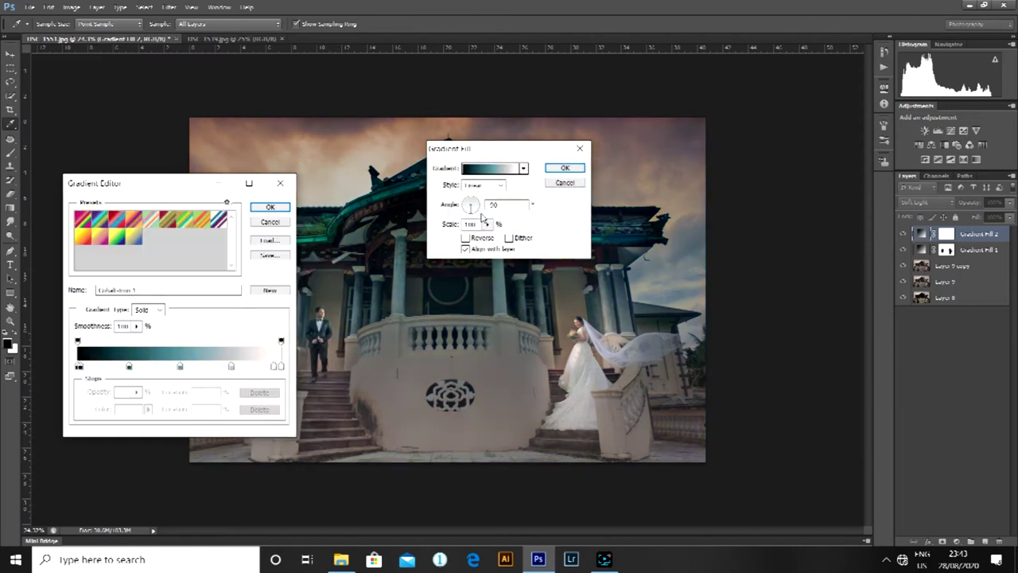
{"action": "left_click", "coordinate": [85, 237]}
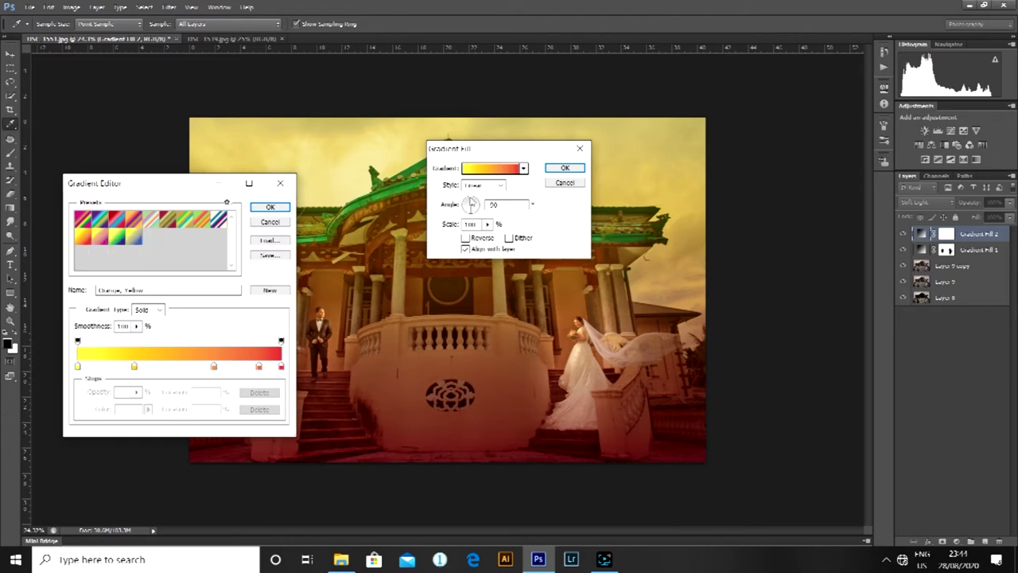
{"action": "left_click", "coordinate": [270, 207]}
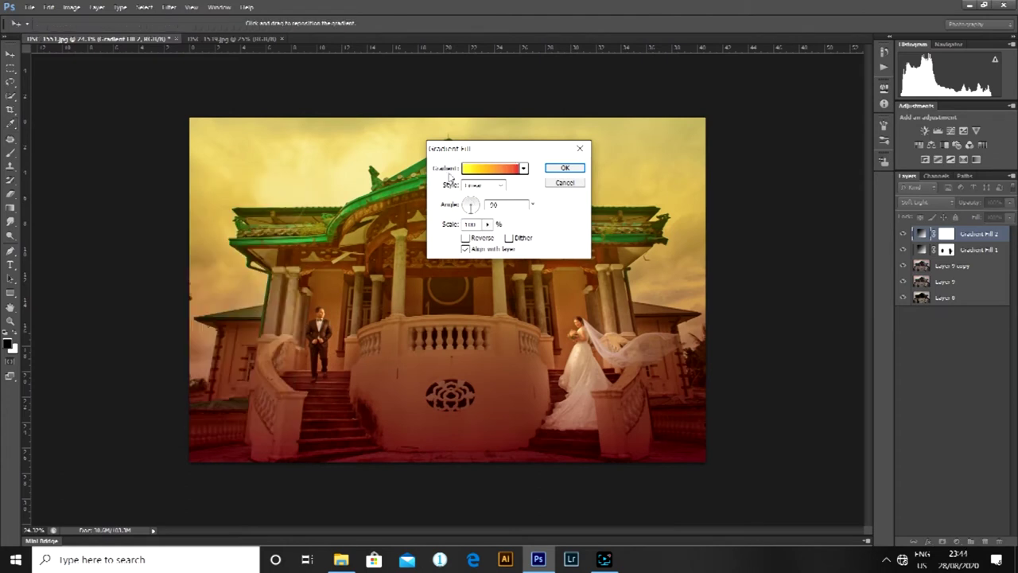
{"action": "left_click", "coordinate": [472, 203]}
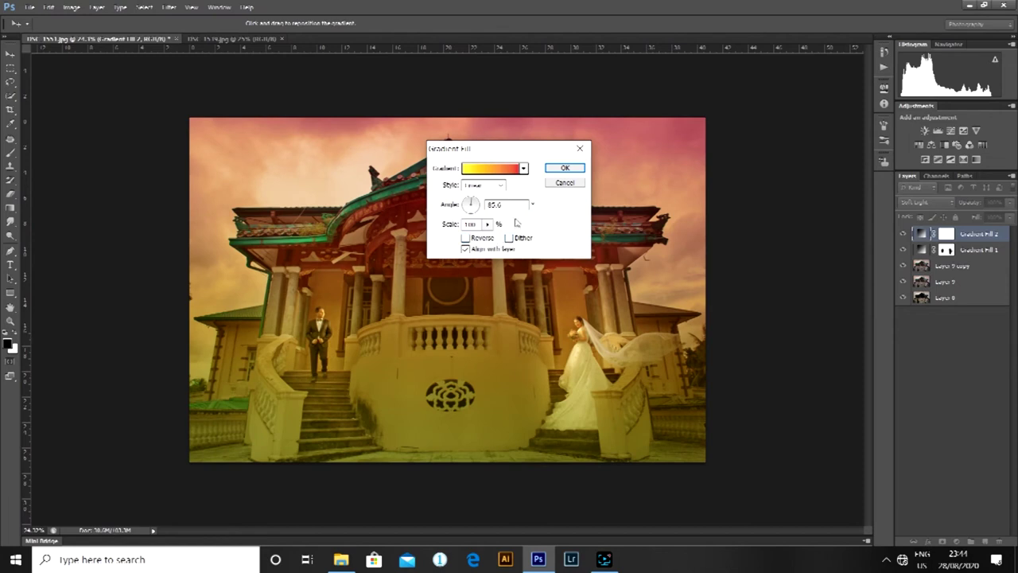
{"action": "left_click", "coordinate": [557, 169]}
Try Color blending at 17% opacity on the orange-yellow fill, and delete that fill layer.
{"action": "left_click", "coordinate": [925, 202]}
{"action": "left_click", "coordinate": [923, 532]}
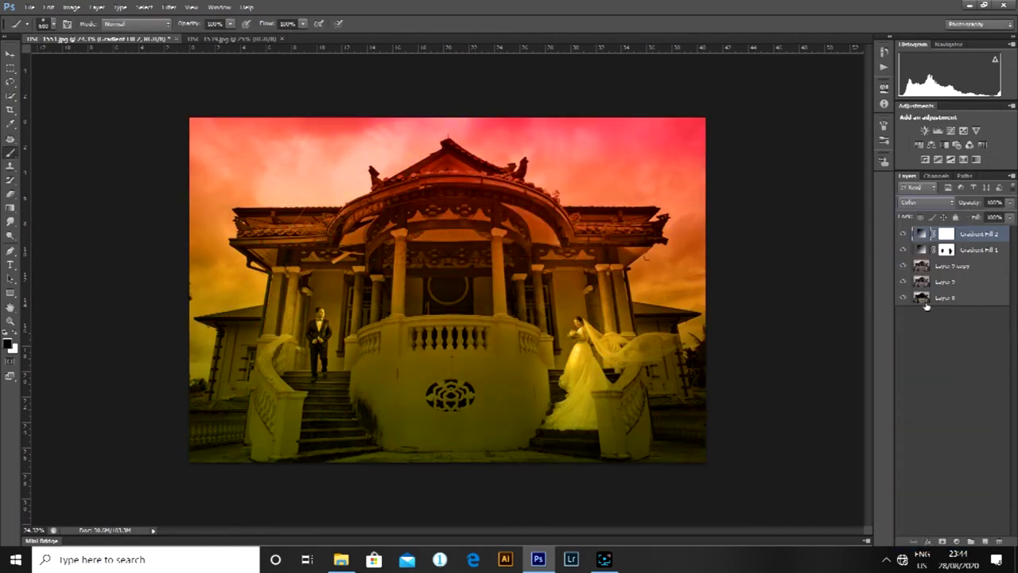
{"action": "left_click_drag", "start_coordinate": [971, 203], "coordinate": [878, 199]}
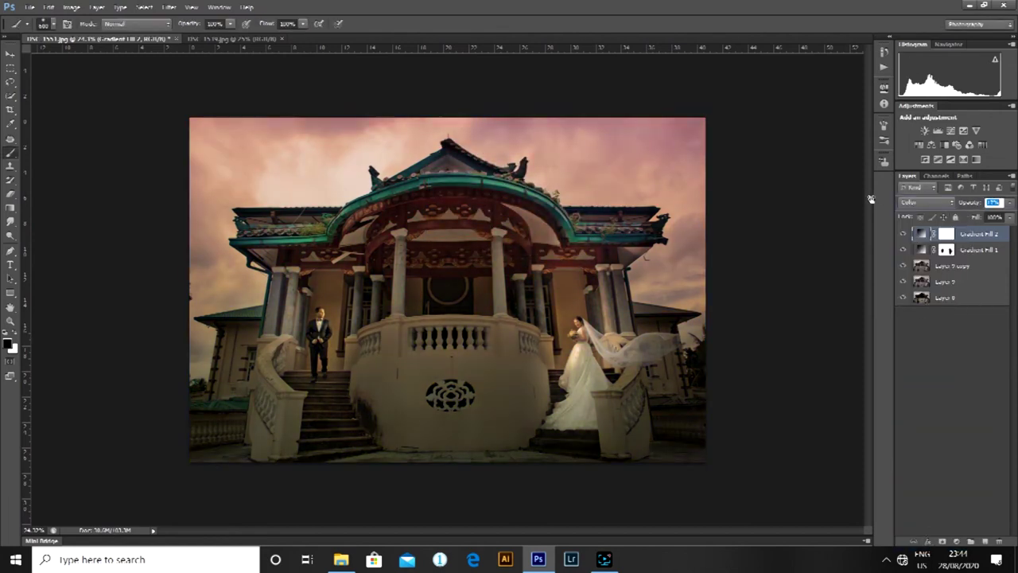
{"action": "left_click_drag", "start_coordinate": [955, 233], "coordinate": [999, 541]}
Add a reversed black-to-transparent Gradient Fill that darkens the sky and set its opacity to 25%.
{"action": "left_click", "coordinate": [957, 541]}
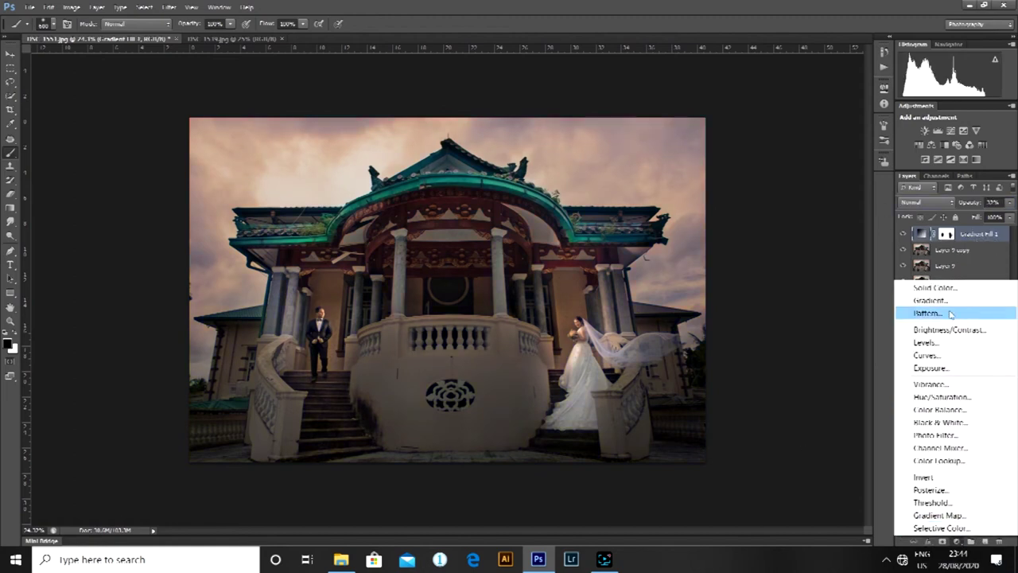
{"action": "left_click", "coordinate": [926, 313]}
{"action": "left_click", "coordinate": [466, 238]}
{"action": "left_click", "coordinate": [564, 168]}
{"action": "mouse_move", "coordinate": [968, 202]}
{"action": "left_mouse_down"}
{"action": "mouse_move", "coordinate": [917, 201]}
{"action": "mouse_move", "coordinate": [982, 205]}
{"action": "mouse_move", "coordinate": [969, 205]}
{"action": "left_mouse_up"}
Paint the second Gradient Fill's mask black over the building and compare the photo with and without the fill.
{"action": "left_click", "coordinate": [946, 235]}
{"action": "left_click_drag", "start_coordinate": [497, 249], "coordinate": [430, 250]}
{"action": "mouse_move", "coordinate": [595, 253]}
{"action": "left_mouse_down"}
{"action": "mouse_move", "coordinate": [565, 318]}
{"action": "mouse_move", "coordinate": [308, 249]}
{"action": "left_mouse_up"}
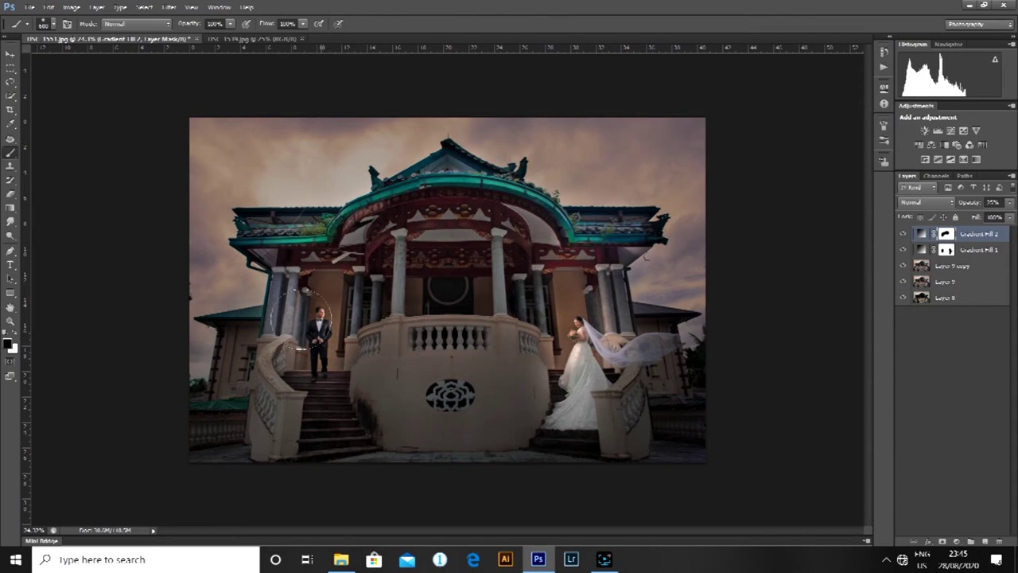
{"action": "left_click", "coordinate": [904, 236]}
{"action": "left_click", "coordinate": [904, 236]}
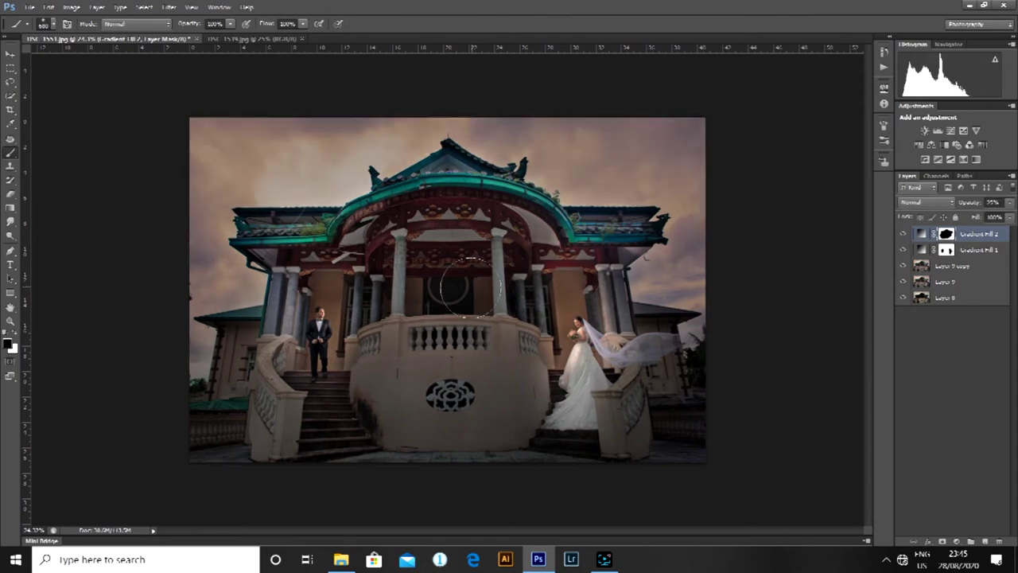
{"action": "scroll", "coordinate": [482, 291], "scroll_direction": "down", "scroll_amount": 1}
{"action": "scroll", "coordinate": [482, 291], "scroll_direction": "up", "scroll_amount": 2}
Stamp all visible layers into a new layer and patch out the dark leaves at the sky's left edge.
{"action": "key", "text": "ctrl+alt+shift+e"}
{"action": "scroll", "coordinate": [183, 274], "scroll_direction": "up", "scroll_amount": 4}
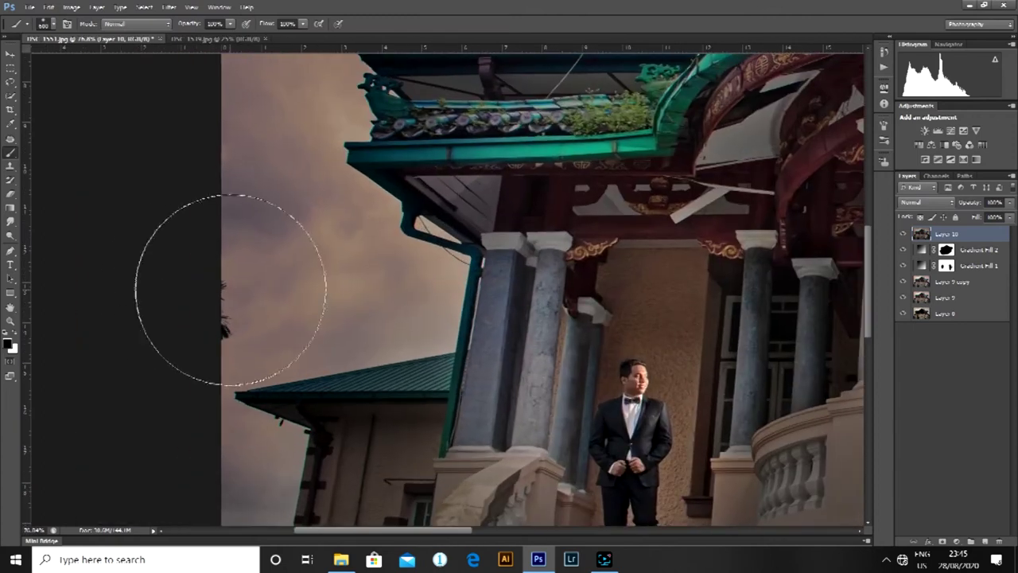
{"action": "key", "text": "j"}
{"action": "left_click_drag", "start_coordinate": [237, 284], "coordinate": [236, 288]}
{"action": "left_click_drag", "start_coordinate": [226, 316], "coordinate": [246, 343]}
{"action": "key", "text": "ctrl+d"}
Patch out the crack and spots on the curved wall to the left of and below the flower-shaped opening.
{"action": "left_click_drag", "start_coordinate": [555, 408], "coordinate": [133, 91]}
{"action": "left_click_drag", "start_coordinate": [455, 273], "coordinate": [452, 275]}
{"action": "left_click_drag", "start_coordinate": [456, 259], "coordinate": [493, 274]}
{"action": "key", "text": "ctrl+d"}
{"action": "left_click_drag", "start_coordinate": [486, 372], "coordinate": [526, 361]}
{"action": "left_click_drag", "start_coordinate": [574, 400], "coordinate": [575, 404]}
{"action": "left_click_drag", "start_coordinate": [583, 415], "coordinate": [577, 448]}
{"action": "key", "text": "ctrl+d"}
Patch out the crack near the curved wall's right side and the dark spot above the flower-shaped opening.
{"action": "left_click_drag", "start_coordinate": [671, 401], "coordinate": [546, 372]}
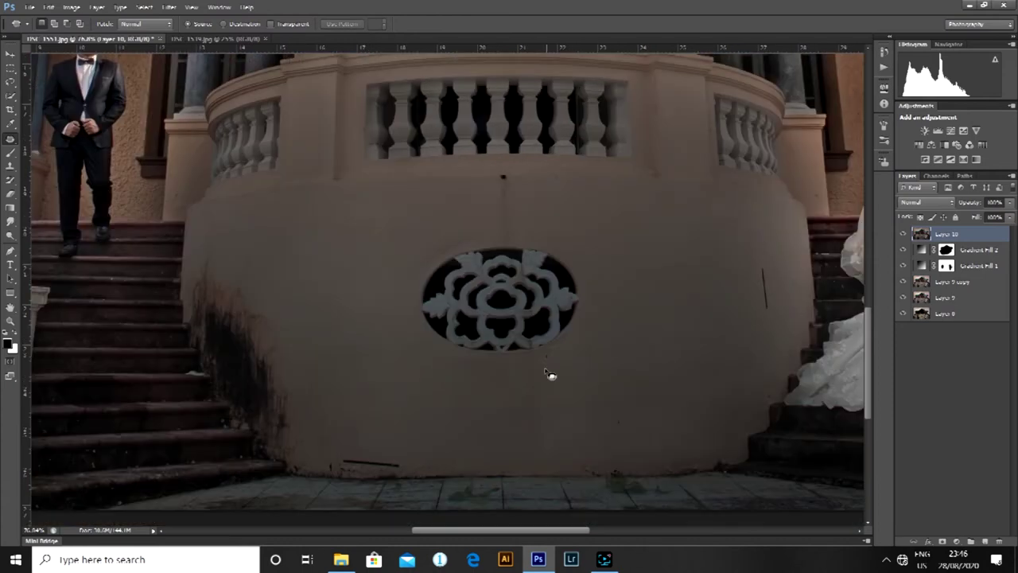
{"action": "mouse_move", "coordinate": [741, 307]}
{"action": "left_mouse_down"}
{"action": "mouse_move", "coordinate": [746, 315]}
{"action": "mouse_move", "coordinate": [768, 258]}
{"action": "left_mouse_up"}
{"action": "key", "text": "ctrl+d"}
{"action": "scroll", "coordinate": [645, 282], "scroll_direction": "down", "scroll_amount": 1}
{"action": "scroll", "coordinate": [513, 209], "scroll_direction": "up", "scroll_amount": 5}
{"action": "mouse_move", "coordinate": [489, 183]}
{"action": "left_mouse_down"}
{"action": "mouse_move", "coordinate": [518, 177]}
{"action": "mouse_move", "coordinate": [530, 243]}
{"action": "left_mouse_up"}
{"action": "key", "text": "ctrl+d"}
{"action": "scroll", "coordinate": [581, 244], "scroll_direction": "down", "scroll_amount": 5}
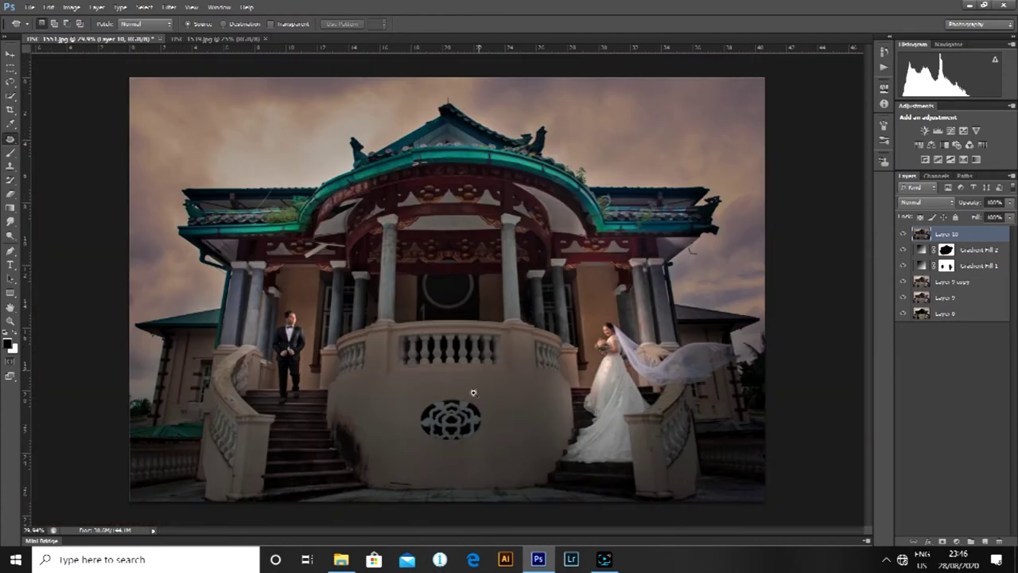
Patch out the dark line along the base of the curved wall.
{"action": "scroll", "coordinate": [423, 349], "scroll_direction": "up", "scroll_amount": 6}
{"action": "left_click_drag", "start_coordinate": [380, 314], "coordinate": [507, 334]}
{"action": "left_click_drag", "start_coordinate": [502, 325], "coordinate": [550, 237]}
{"action": "key", "text": "ctrl+d"}
{"action": "scroll", "coordinate": [549, 235], "scroll_direction": "down", "scroll_amount": 4}
Patch the remaining small marks around the foot of the curved wall and the groom's staircase, and check the whole photo.
{"action": "scroll", "coordinate": [318, 188], "scroll_direction": "up", "scroll_amount": 6}
{"action": "mouse_move", "coordinate": [407, 205]}
{"action": "left_mouse_down"}
{"action": "mouse_move", "coordinate": [486, 196]}
{"action": "mouse_move", "coordinate": [471, 204]}
{"action": "left_mouse_up"}
{"action": "left_click_drag", "start_coordinate": [467, 197], "coordinate": [406, 206]}
{"action": "key", "text": "ctrl+d"}
{"action": "scroll", "coordinate": [509, 210], "scroll_direction": "down", "scroll_amount": 5}
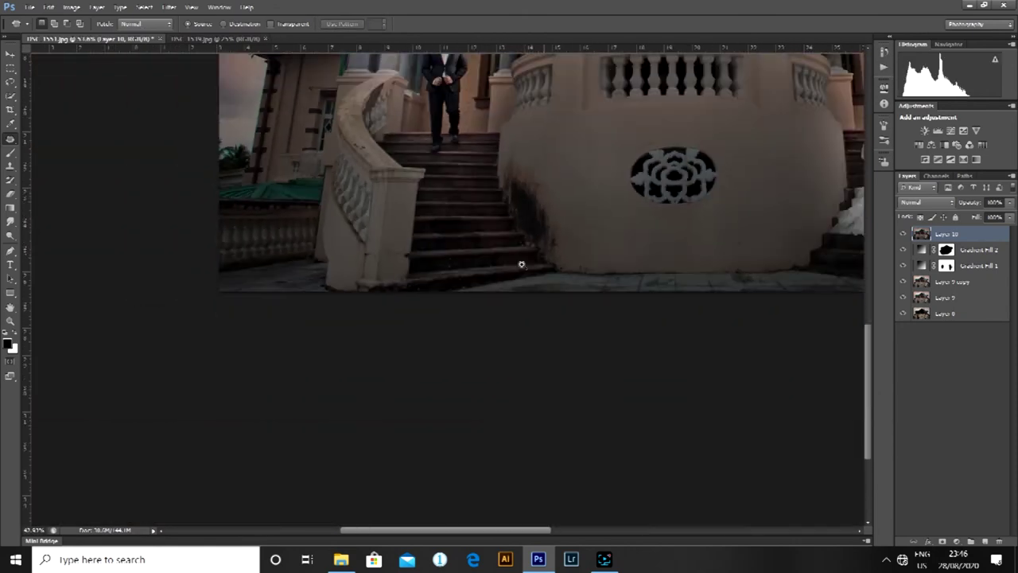
{"action": "scroll", "coordinate": [643, 273], "scroll_direction": "up", "scroll_amount": 4}
{"action": "left_click_drag", "start_coordinate": [557, 338], "coordinate": [570, 350]}
{"action": "scroll", "coordinate": [570, 366], "scroll_direction": "down", "scroll_amount": 5}
{"action": "scroll", "coordinate": [564, 364], "scroll_direction": "up", "scroll_amount": 4}
{"action": "scroll", "coordinate": [564, 364], "scroll_direction": "down", "scroll_amount": 4}
{"action": "scroll", "coordinate": [564, 364], "scroll_direction": "up", "scroll_amount": 1}
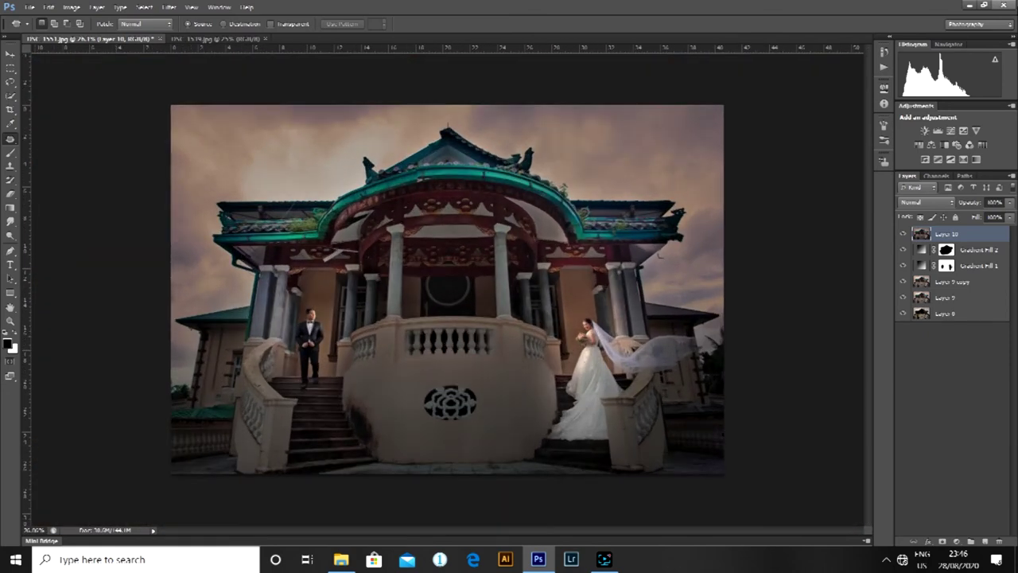
Add a Hue/Saturation adjustment layer with a black mask and paint white over the bride's dress and veil.
{"action": "left_click", "coordinate": [956, 541]}
{"action": "left_click", "coordinate": [930, 394]}
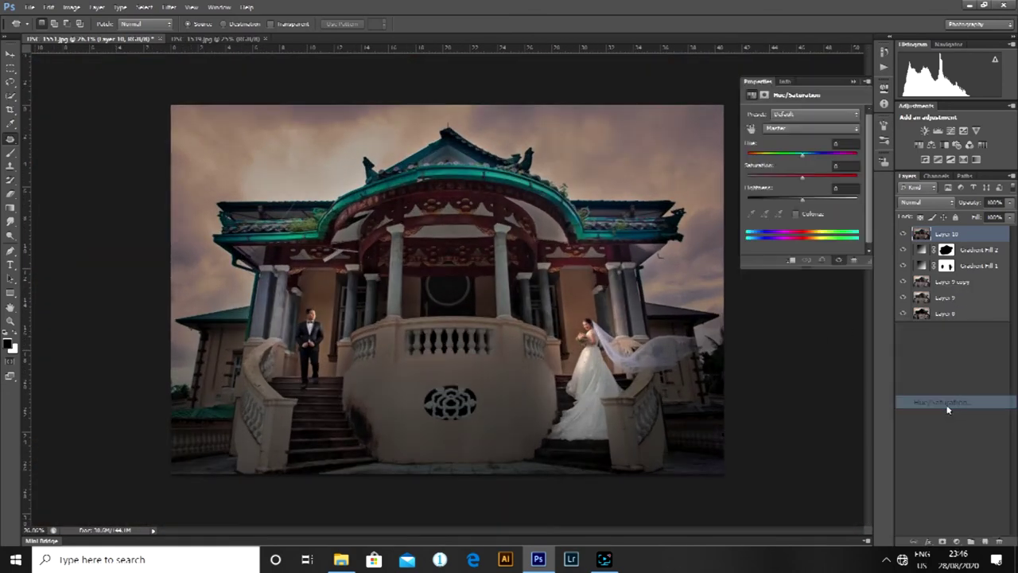
{"action": "left_click", "coordinate": [855, 84]}
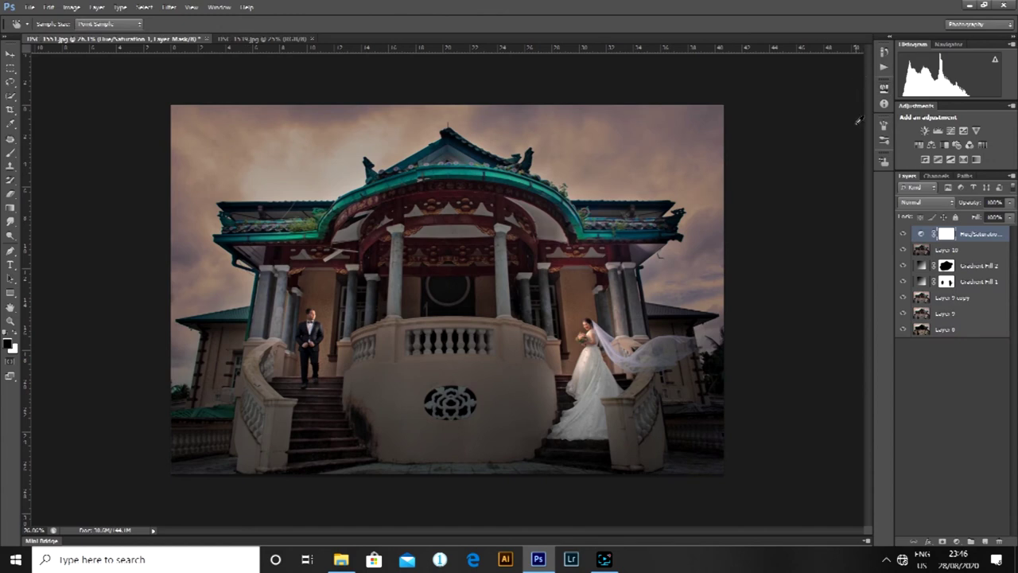
{"action": "key", "text": "b"}
{"action": "left_click_drag", "start_coordinate": [626, 338], "coordinate": [583, 428]}
{"action": "left_click", "coordinate": [309, 338]}
{"action": "left_click_drag", "start_coordinate": [306, 335], "coordinate": [400, 334]}
{"action": "mouse_move", "coordinate": [467, 283]}
{"action": "left_mouse_down"}
{"action": "mouse_move", "coordinate": [352, 358]}
{"action": "mouse_move", "coordinate": [370, 358]}
{"action": "left_mouse_up"}
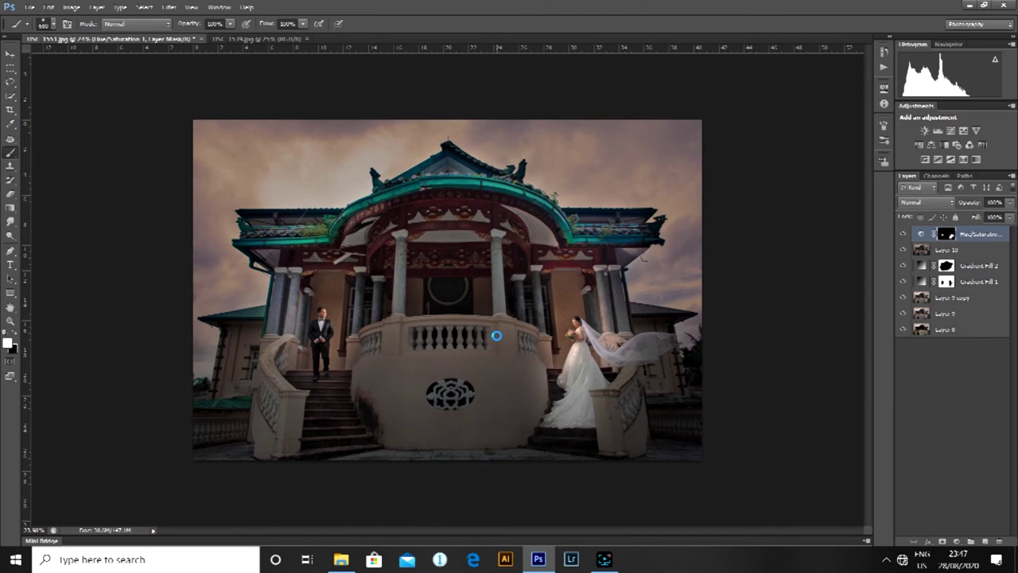
Stamp all visible layers into a new merged layer and add an empty layer above it.
{"action": "key", "text": "ctrl+alt+shift+e"}
{"action": "scroll", "coordinate": [478, 405], "scroll_direction": "up", "scroll_amount": 2}
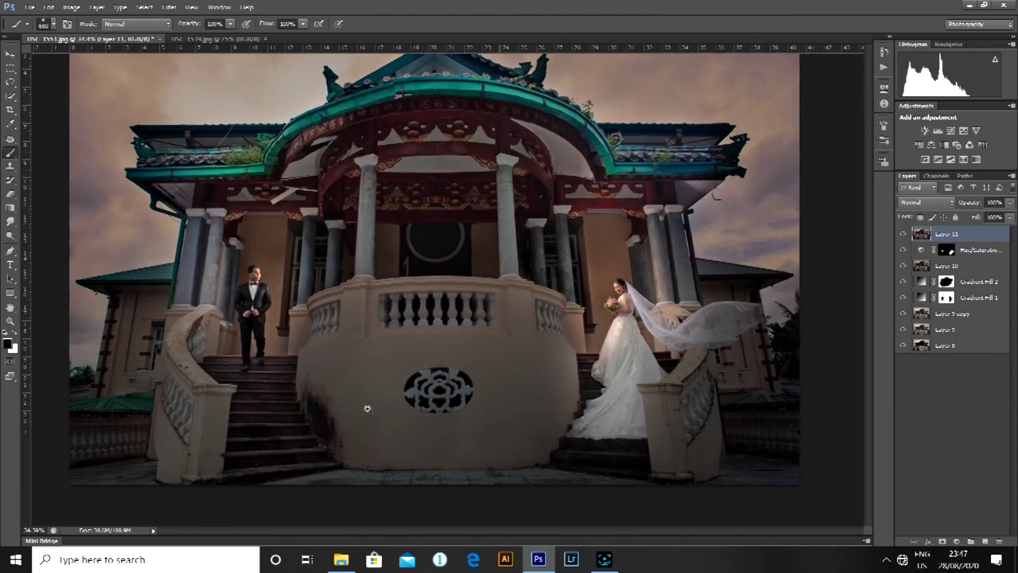
{"action": "key", "text": "ctrl+alt+shift+n"}
Clone clean wall over the dark stain along the curved wall's edge beside the groom's staircase, using 40% opacity.
{"action": "mouse_move", "coordinate": [289, 416]}
{"action": "left_mouse_down"}
{"action": "mouse_move", "coordinate": [358, 359]}
{"action": "mouse_move", "coordinate": [326, 272]}
{"action": "left_mouse_up"}
{"action": "key", "text": "2"}
{"action": "key", "text": "5"}
{"action": "key", "text": "bracketleft"}
{"action": "key", "text": "bracketleft"}
{"action": "key", "text": "bracketleft"}
{"action": "key", "text": "bracketleft"}
{"action": "key", "text": "bracketleft"}
{"action": "key", "text": "s"}
{"action": "key", "text": "b"}
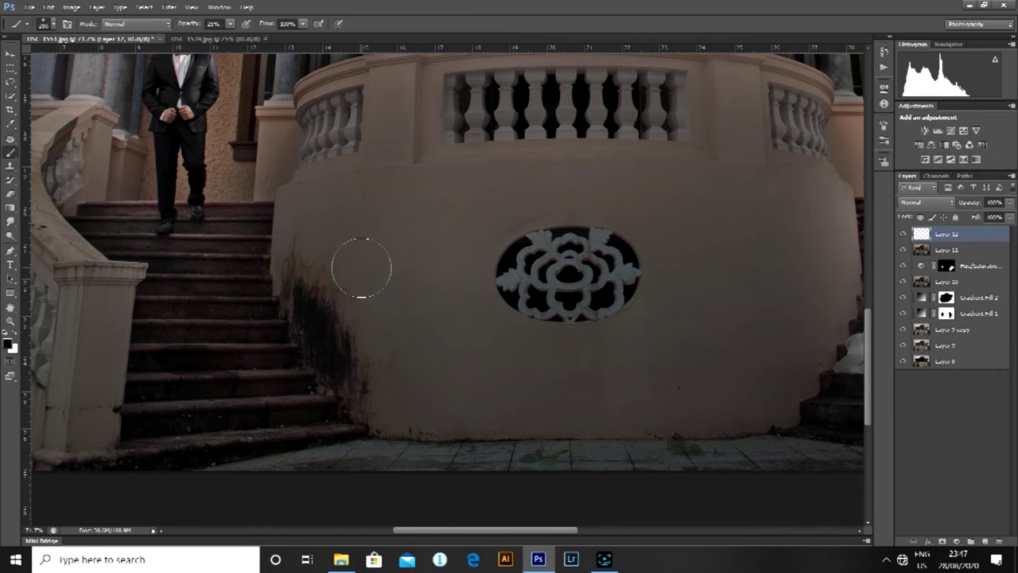
{"action": "key", "text": "s"}
{"action": "left_click", "coordinate": [416, 112]}
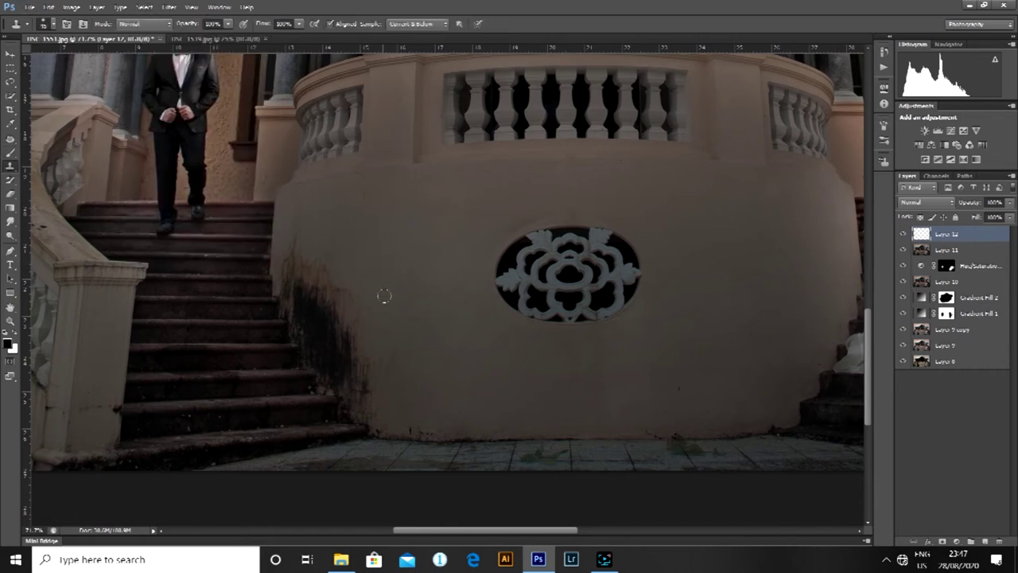
{"action": "key", "text": "b"}
{"action": "key", "text": "bracketright"}
{"action": "key", "text": "s"}
{"action": "left_click", "coordinate": [380, 283], "text": "alt"}
{"action": "mouse_move", "coordinate": [327, 294]}
{"action": "left_mouse_down"}
{"action": "mouse_move", "coordinate": [350, 342]}
{"action": "mouse_move", "coordinate": [372, 391]}
{"action": "mouse_move", "coordinate": [335, 322]}
{"action": "mouse_move", "coordinate": [339, 354]}
{"action": "mouse_move", "coordinate": [301, 262]}
{"action": "left_mouse_up"}
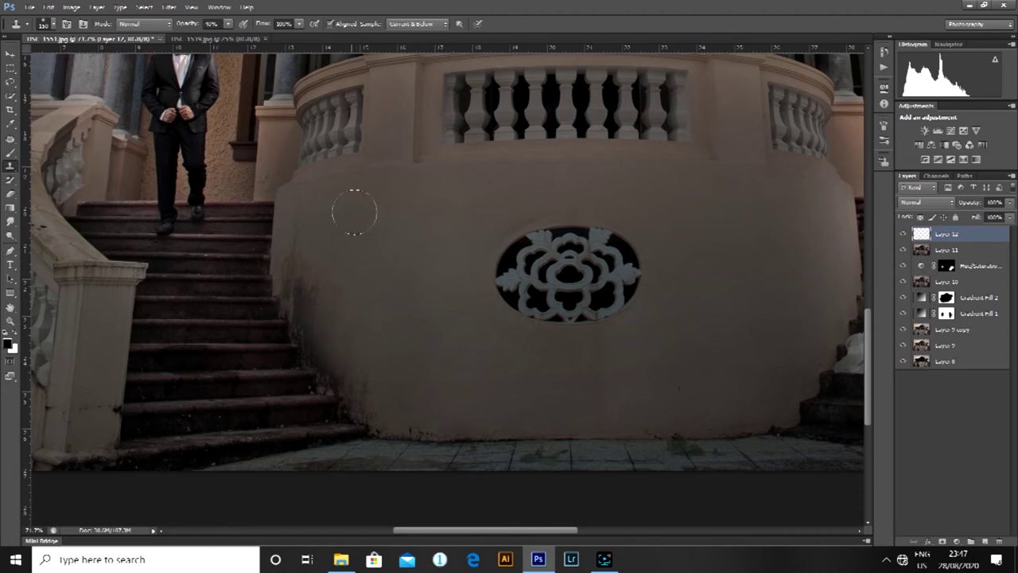
Stamp all visible layers into a new merged layer above the cloned wall retouch.
{"action": "scroll", "coordinate": [291, 293], "scroll_direction": "down", "scroll_amount": 4}
{"action": "scroll", "coordinate": [495, 398], "scroll_direction": "up", "scroll_amount": 3}
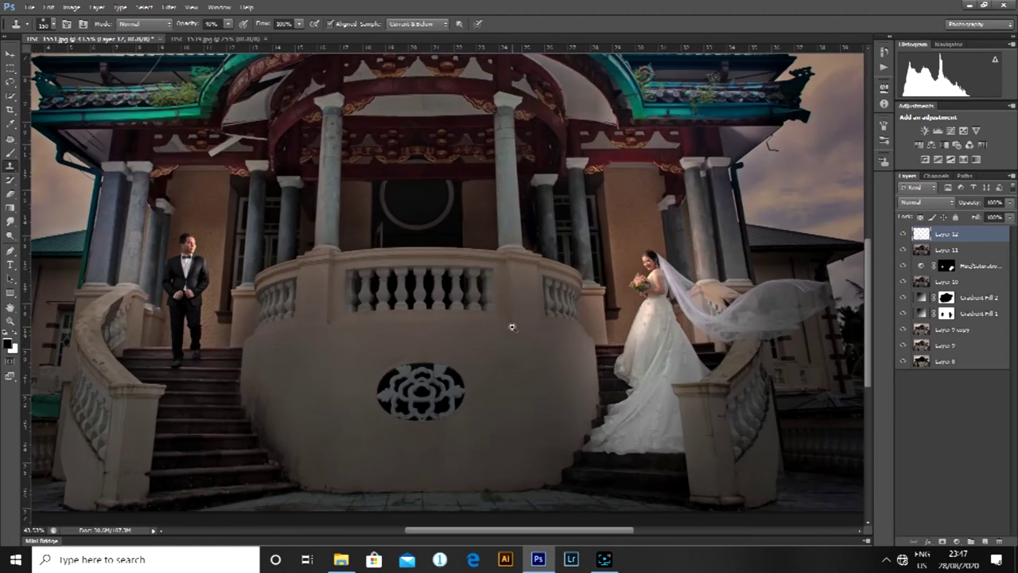
{"action": "scroll", "coordinate": [501, 331], "scroll_direction": "down", "scroll_amount": 2}
{"action": "key", "text": "ctrl+alt+shift+e"}
Add a Hue/Saturation adjustment with reduced saturation, invert its mask, and paint it over the white panels beneath the roof.
{"action": "scroll", "coordinate": [477, 296], "scroll_direction": "down", "scroll_amount": 3}
{"action": "scroll", "coordinate": [478, 296], "scroll_direction": "up", "scroll_amount": 5}
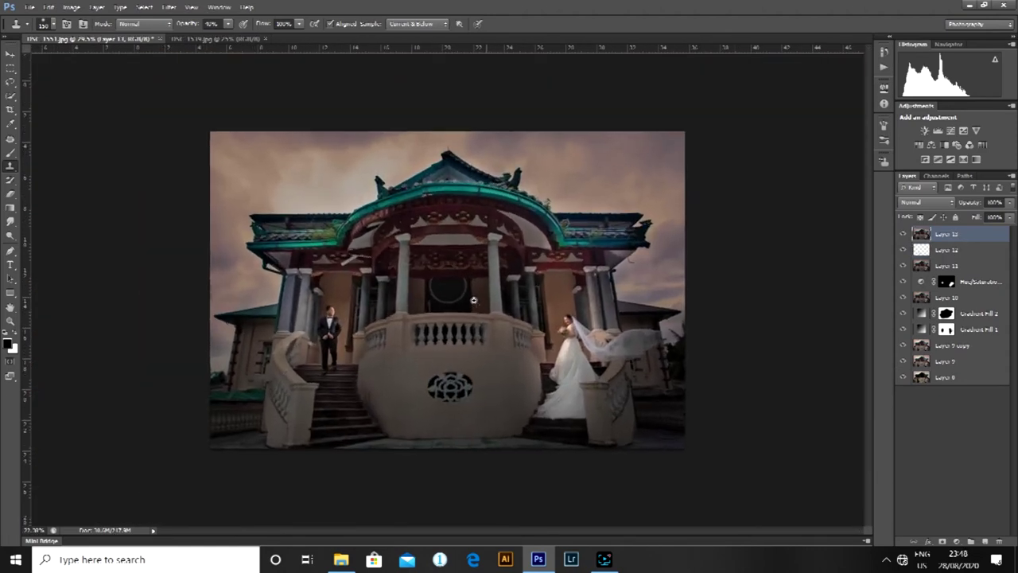
{"action": "left_click", "coordinate": [956, 541]}
{"action": "left_click", "coordinate": [890, 387]}
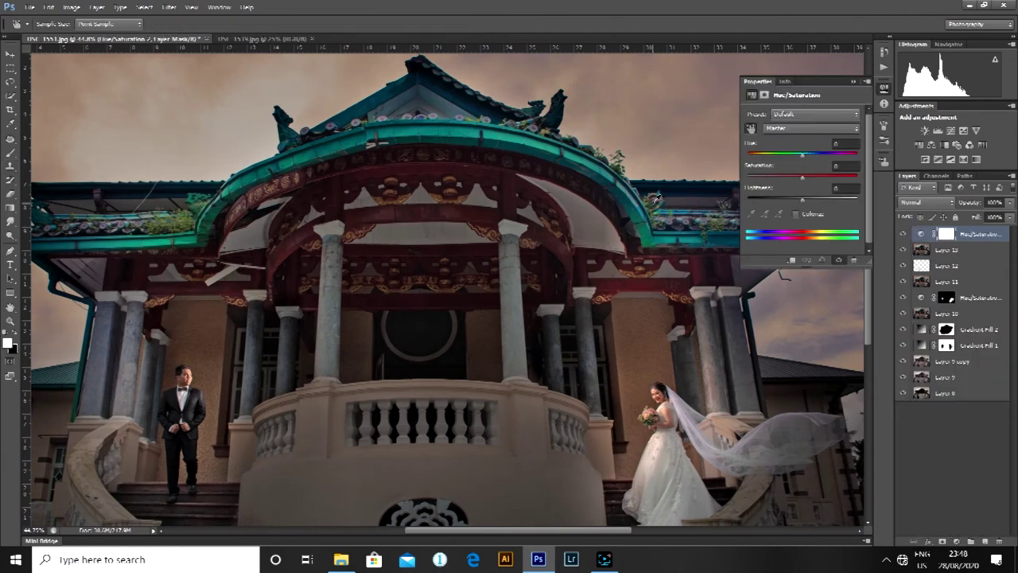
{"action": "left_click_drag", "start_coordinate": [779, 179], "coordinate": [758, 185]}
{"action": "left_click", "coordinate": [854, 81]}
{"action": "key", "text": "ctrl+i"}
{"action": "key", "text": "b"}
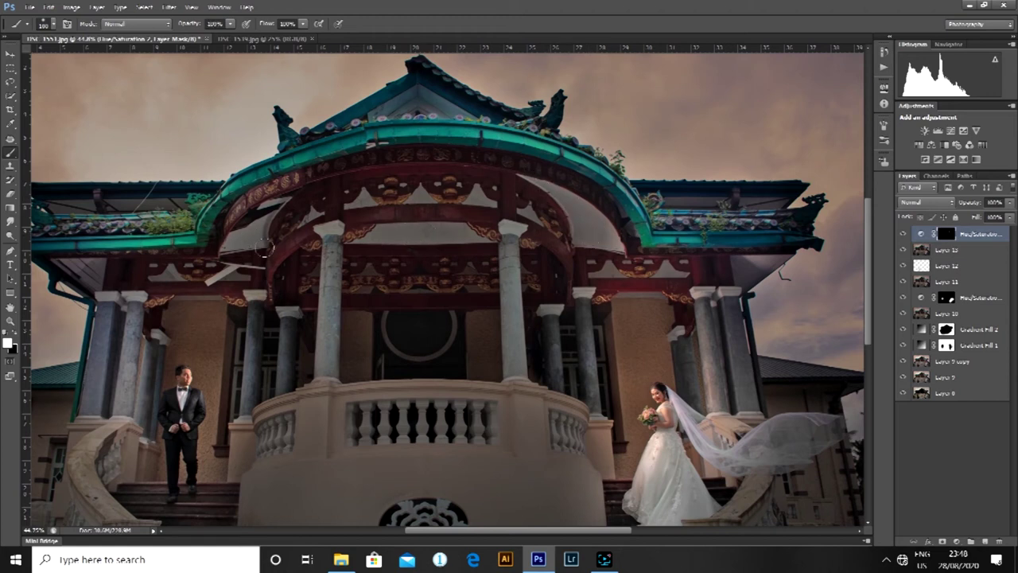
{"action": "scroll", "coordinate": [680, 238], "scroll_direction": "up", "scroll_amount": 3}
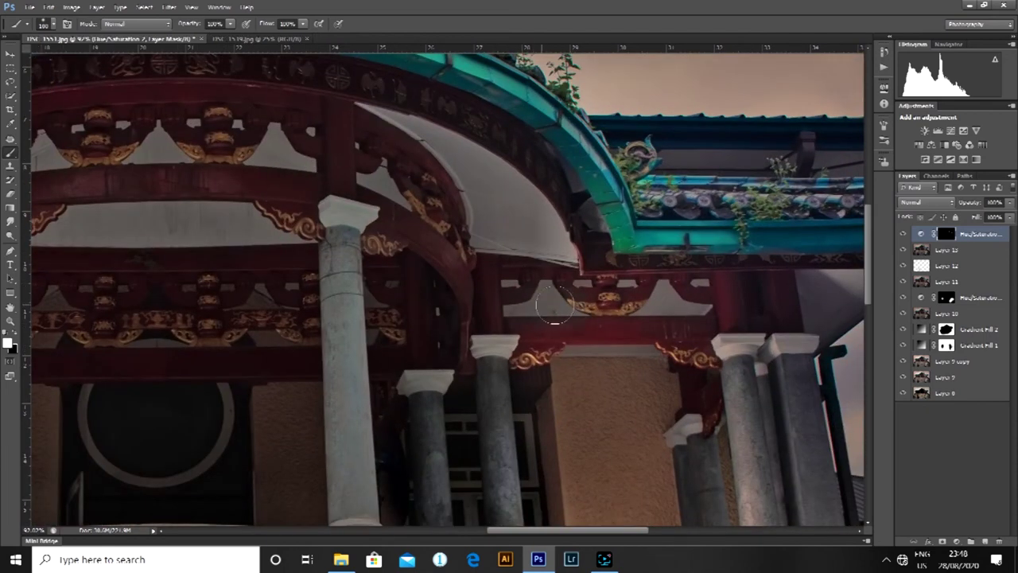
{"action": "scroll", "coordinate": [582, 303], "scroll_direction": "down", "scroll_amount": 6}
{"action": "scroll", "coordinate": [342, 279], "scroll_direction": "up", "scroll_amount": 4}
{"action": "scroll", "coordinate": [842, 309], "scroll_direction": "down", "scroll_amount": 4}
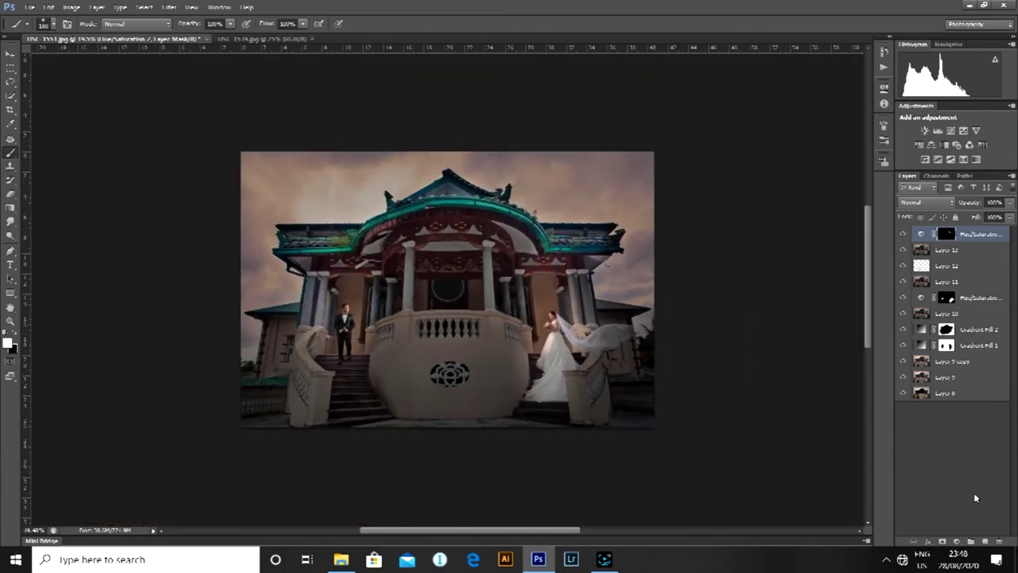
Add another Hue/Saturation adjustment layer, set the Cyans saturation to -76, and invert its mask.
{"action": "left_click", "coordinate": [957, 541]}
{"action": "left_click", "coordinate": [915, 268]}
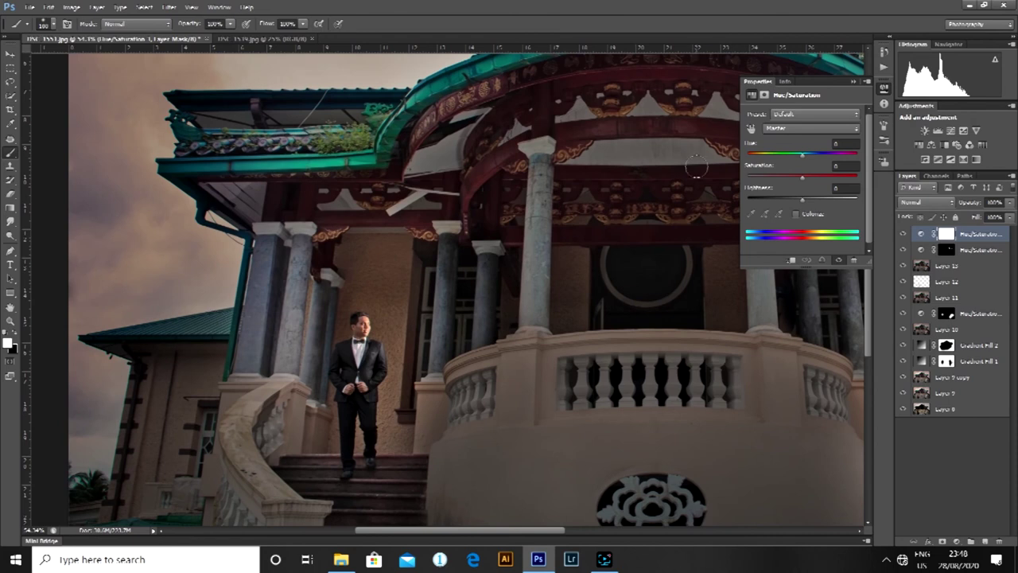
{"action": "left_click", "coordinate": [751, 128]}
{"action": "left_click", "coordinate": [552, 180]}
{"action": "left_click_drag", "start_coordinate": [802, 177], "coordinate": [760, 180]}
{"action": "scroll", "coordinate": [459, 288], "scroll_direction": "down", "scroll_amount": 3}
{"action": "scroll", "coordinate": [459, 289], "scroll_direction": "up", "scroll_amount": 2}
{"action": "scroll", "coordinate": [469, 289], "scroll_direction": "down", "scroll_amount": 2}
{"action": "key", "text": "ctrl+i"}
{"action": "scroll", "coordinate": [322, 295], "scroll_direction": "up", "scroll_amount": 2}
Paint white on the Cyans adjustment's mask over the stone columns and lower parts of the building.
{"action": "key", "text": "b"}
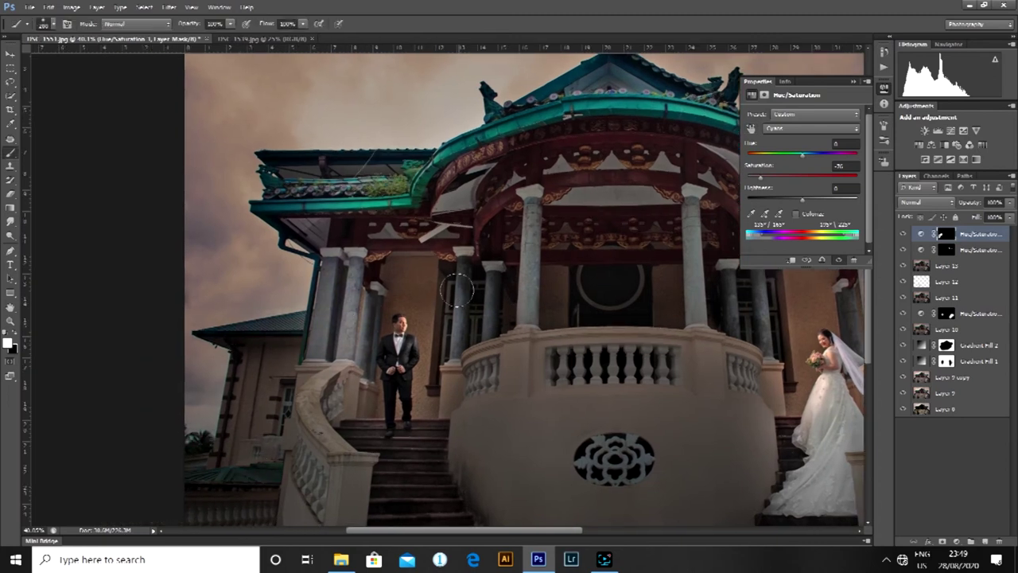
{"action": "left_click_drag", "start_coordinate": [604, 239], "coordinate": [519, 223]}
{"action": "mouse_move", "coordinate": [574, 266]}
{"action": "left_mouse_down"}
{"action": "mouse_move", "coordinate": [587, 310]}
{"action": "mouse_move", "coordinate": [460, 314]}
{"action": "left_mouse_up"}
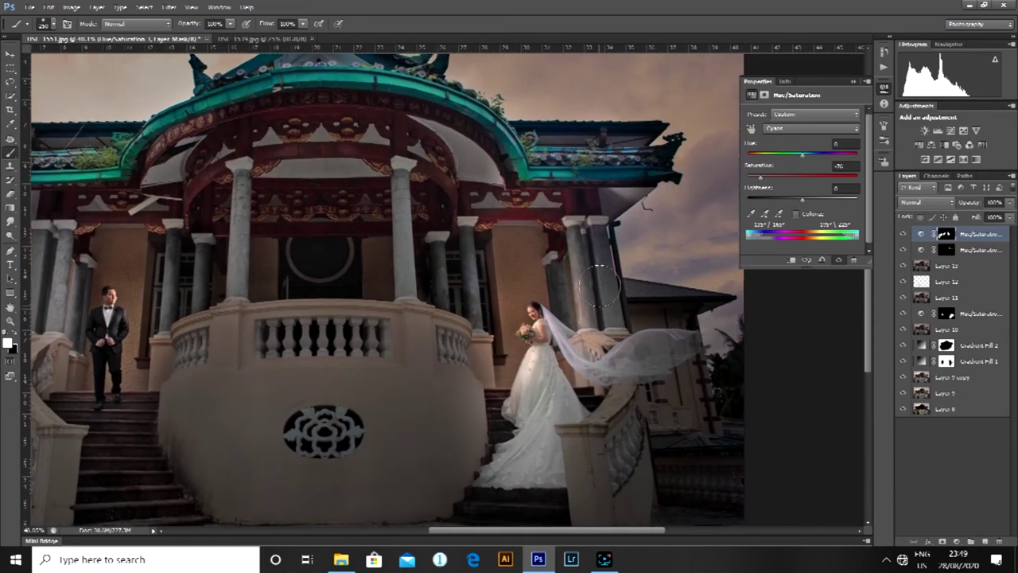
{"action": "scroll", "coordinate": [615, 385], "scroll_direction": "down", "scroll_amount": 3}
{"action": "scroll", "coordinate": [299, 384], "scroll_direction": "left", "scroll_amount": 1}
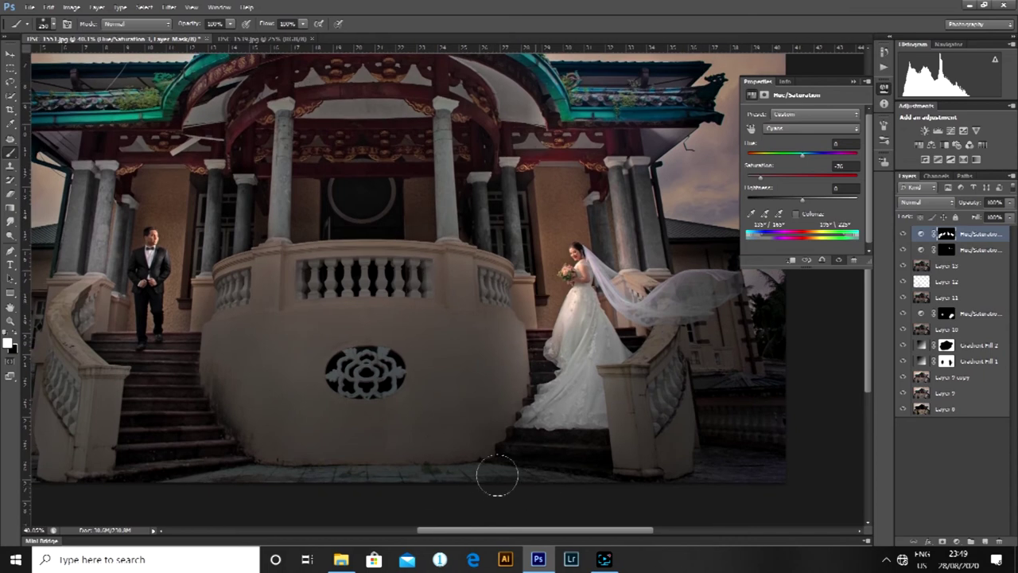
{"action": "scroll", "coordinate": [655, 472], "scroll_direction": "down", "scroll_amount": 5}
{"action": "scroll", "coordinate": [237, 233], "scroll_direction": "up", "scroll_amount": 5}
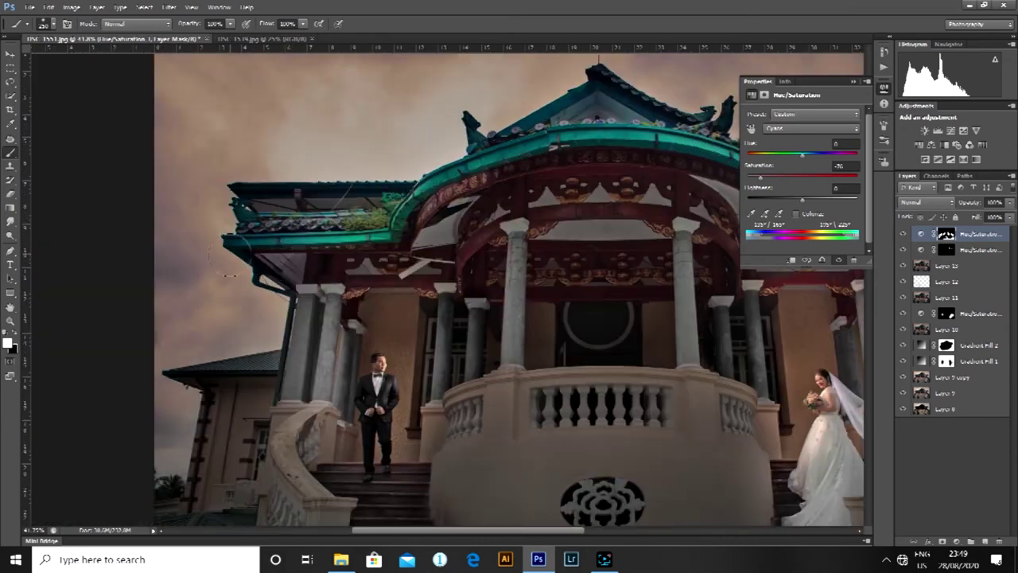
Add a Hue/Saturation adjustment layer over the whole photo and set the Blues saturation to -100.
{"action": "left_click", "coordinate": [958, 542]}
{"action": "left_click", "coordinate": [942, 397]}
{"action": "left_click_drag", "start_coordinate": [802, 177], "coordinate": [788, 178]}
{"action": "scroll", "coordinate": [682, 159], "scroll_direction": "down", "scroll_amount": 5}
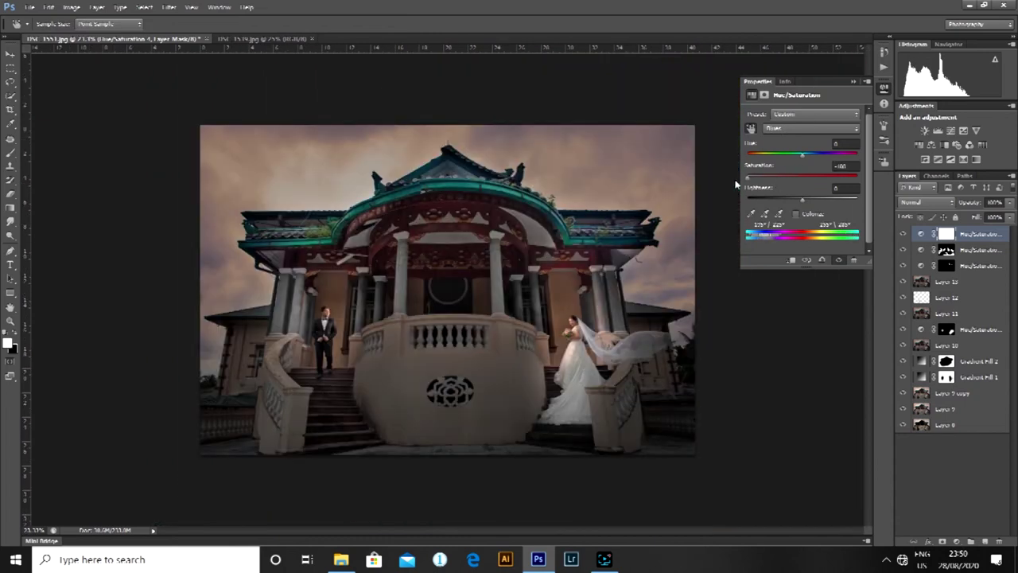
{"action": "left_click", "coordinate": [853, 81]}
Stamp the colour-corrected result into a new merged layer and fit the whole photo in view.
{"action": "scroll", "coordinate": [518, 369], "scroll_direction": "up", "scroll_amount": 10}
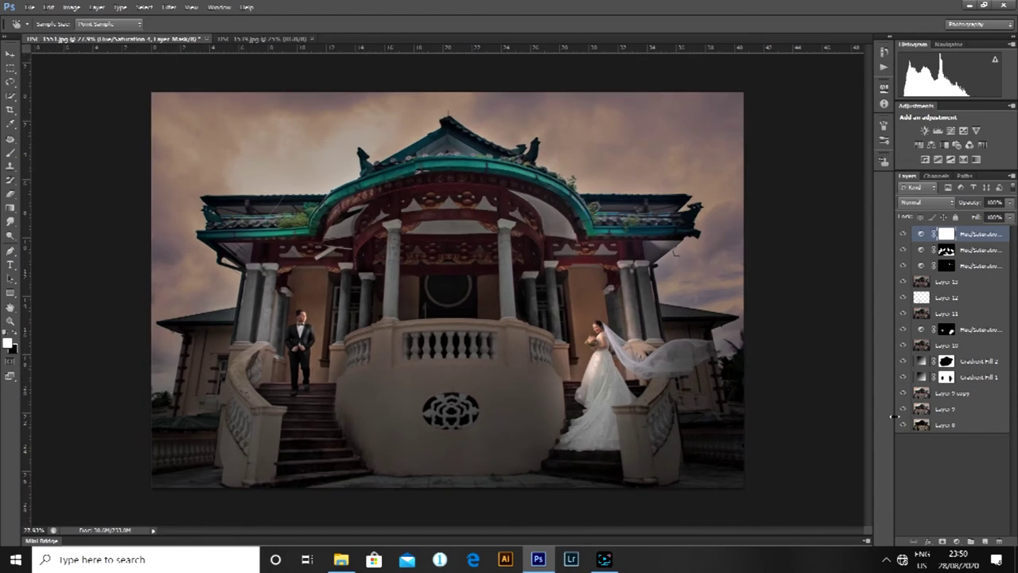
{"action": "scroll", "coordinate": [465, 287], "scroll_direction": "down", "scroll_amount": 10}
{"action": "key", "text": "ctrl+alt+shift+e"}
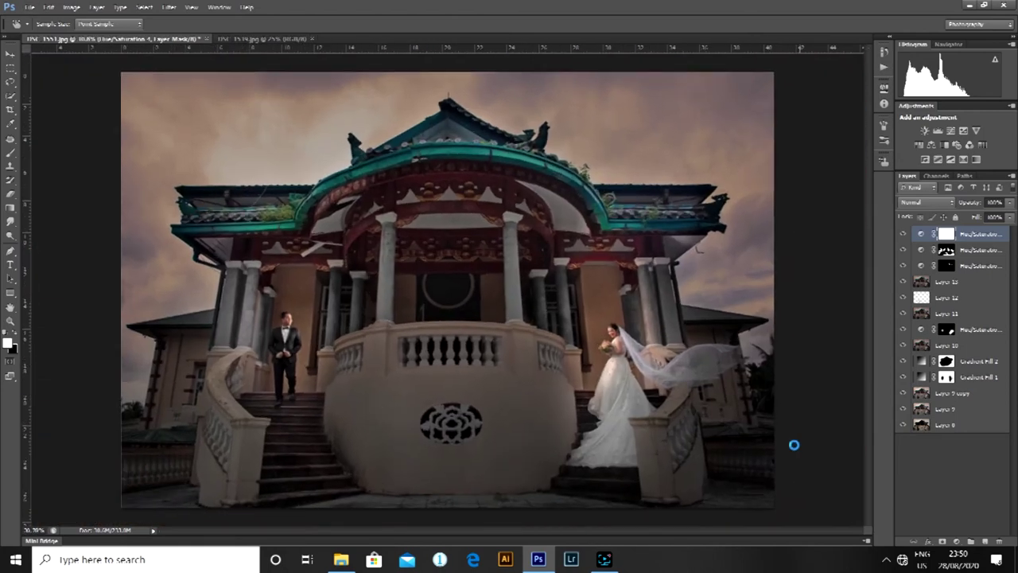
{"action": "scroll", "coordinate": [461, 443], "scroll_direction": "up", "scroll_amount": 10}
{"action": "scroll", "coordinate": [470, 413], "scroll_direction": "down", "scroll_amount": 5}
{"action": "key", "text": "ctrl+0"}
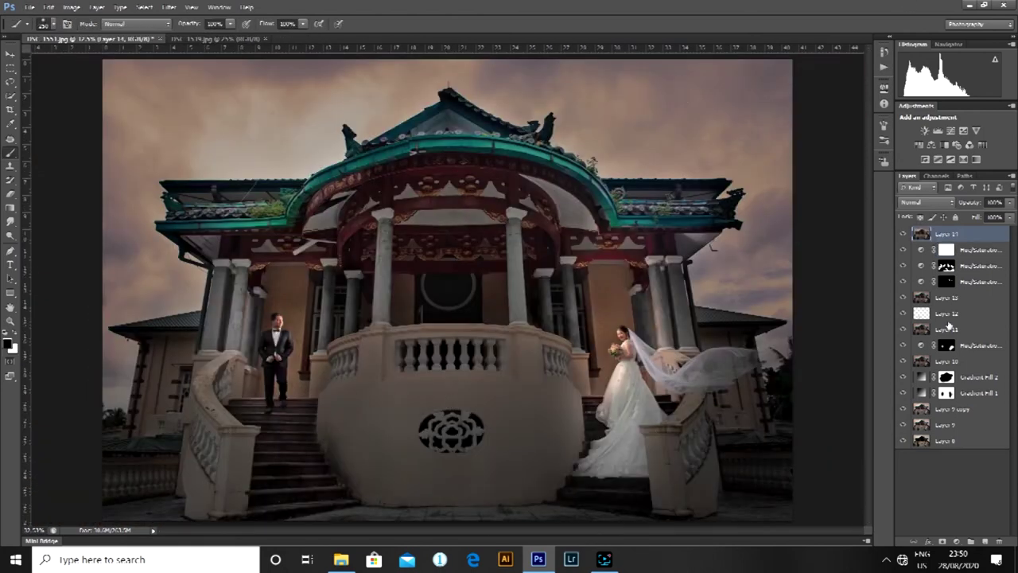
Clone out the hanging wire beneath the roof's right eave and the thin line across its left wing.
{"action": "scroll", "coordinate": [679, 223], "scroll_direction": "up", "scroll_amount": 4}
{"action": "key", "text": "s"}
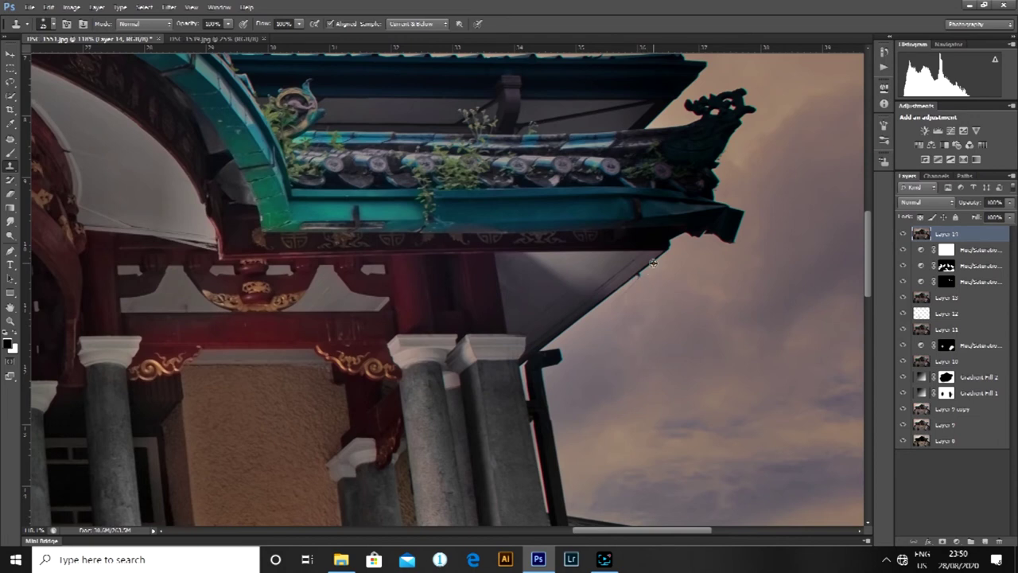
{"action": "scroll", "coordinate": [644, 277], "scroll_direction": "down", "scroll_amount": 7}
{"action": "scroll", "coordinate": [374, 252], "scroll_direction": "up", "scroll_amount": 6}
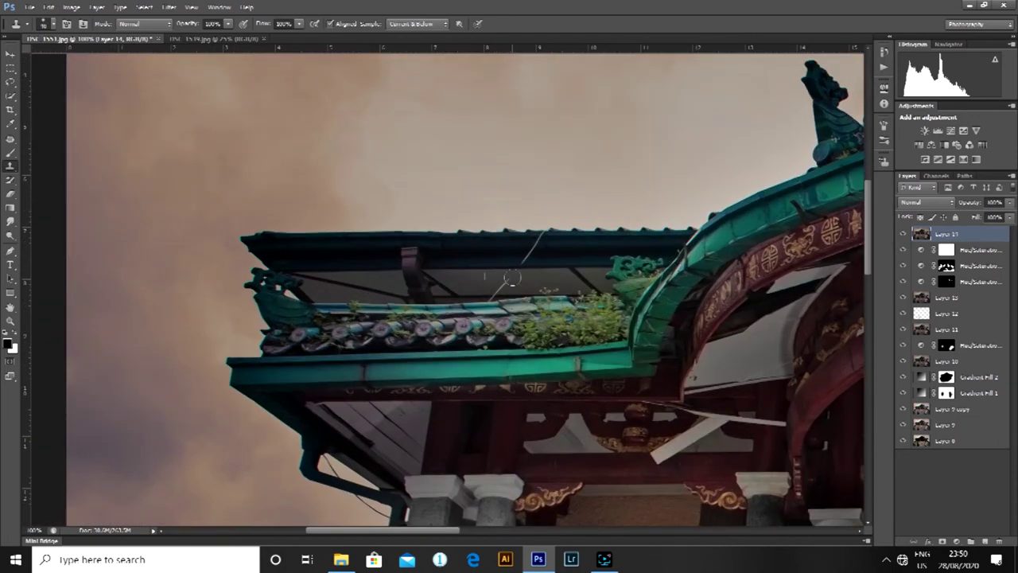
{"action": "scroll", "coordinate": [540, 250], "scroll_direction": "down", "scroll_amount": 5}
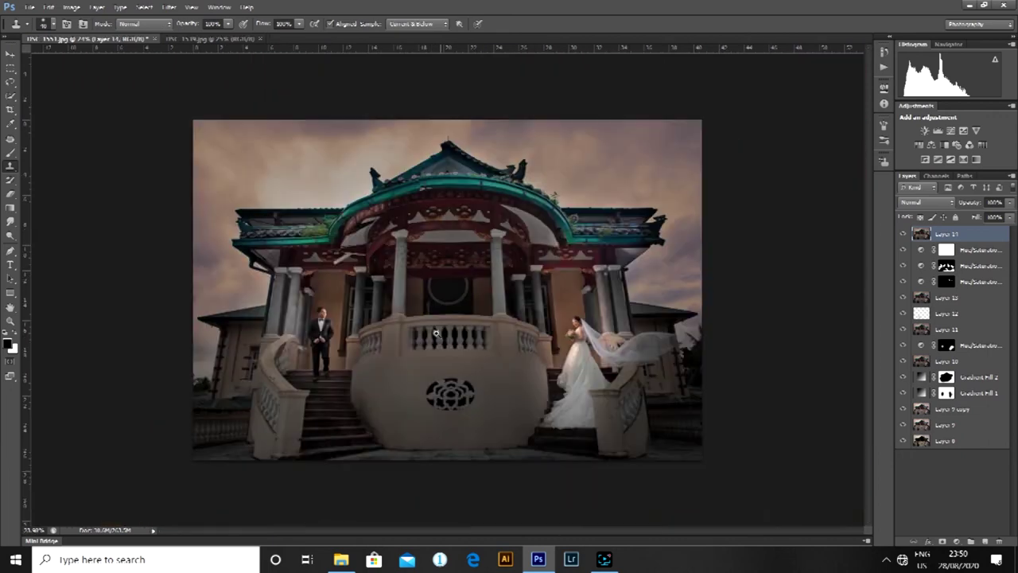
Stamp and duplicate a merged layer, then apply a Gaussian Blur to the lower copy with the upper one hidden.
{"action": "key", "text": "ctrl+shift+alt+e"}
{"action": "key", "text": "ctrl+j"}
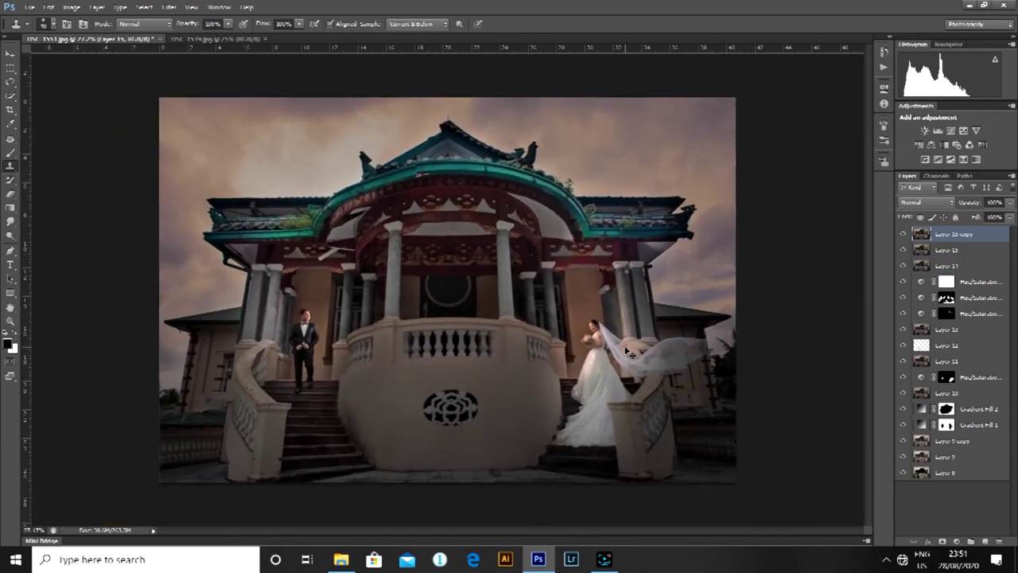
{"action": "left_click", "coordinate": [169, 7]}
{"action": "mouse_move", "coordinate": [216, 143]}
{"action": "left_click", "coordinate": [367, 236]}
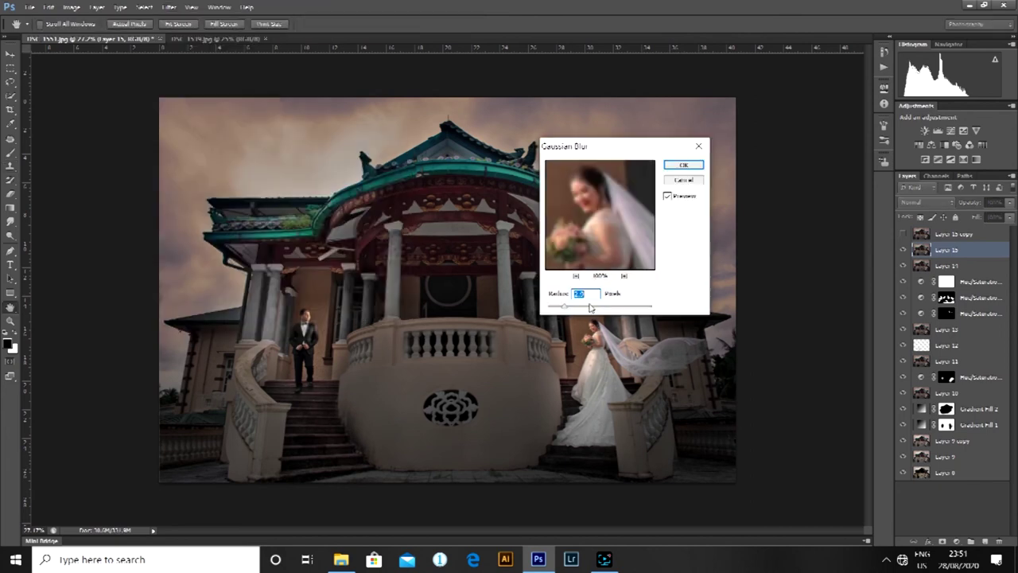
{"action": "left_click", "coordinate": [680, 165]}
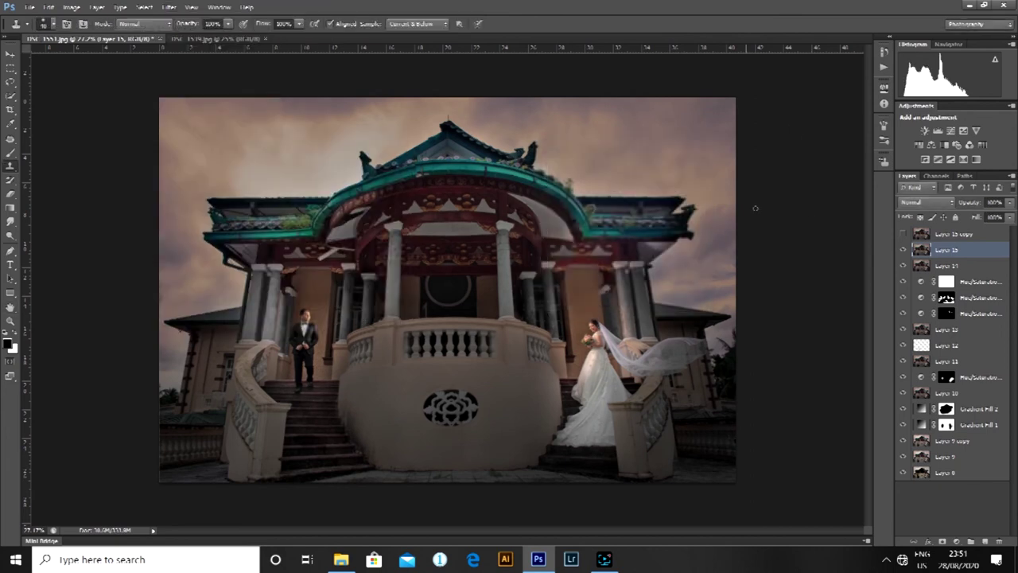
Show Layer 15 copy and use Apply Image on it with Layer 15 as source, Subtract blending, scale 2 and offset 128.
{"action": "left_click", "coordinate": [911, 234]}
{"action": "left_click", "coordinate": [64, 6]}
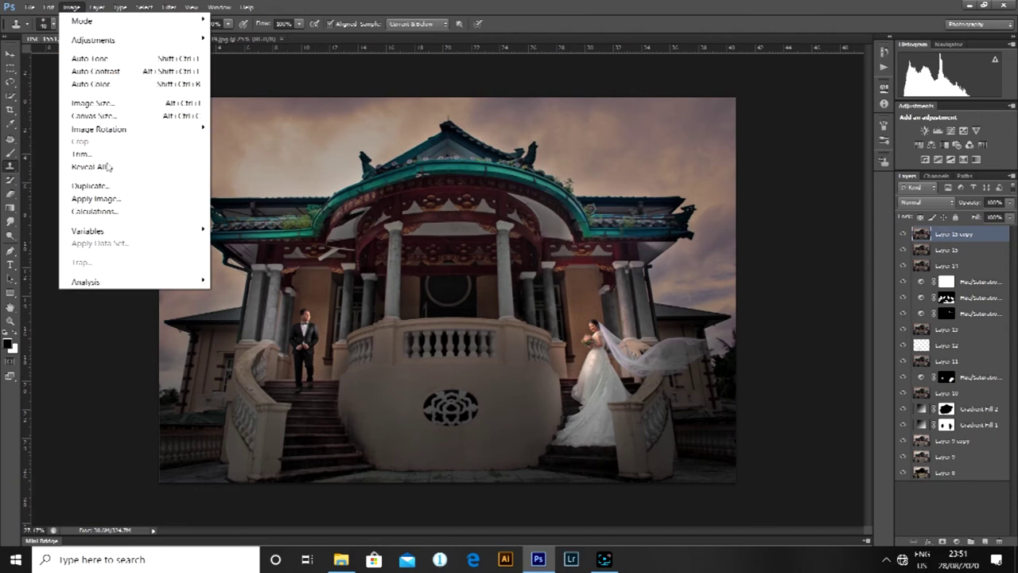
{"action": "left_click", "coordinate": [89, 146]}
{"action": "left_click", "coordinate": [497, 173]}
{"action": "left_click", "coordinate": [477, 216]}
{"action": "left_click", "coordinate": [486, 222]}
{"action": "left_click", "coordinate": [457, 445]}
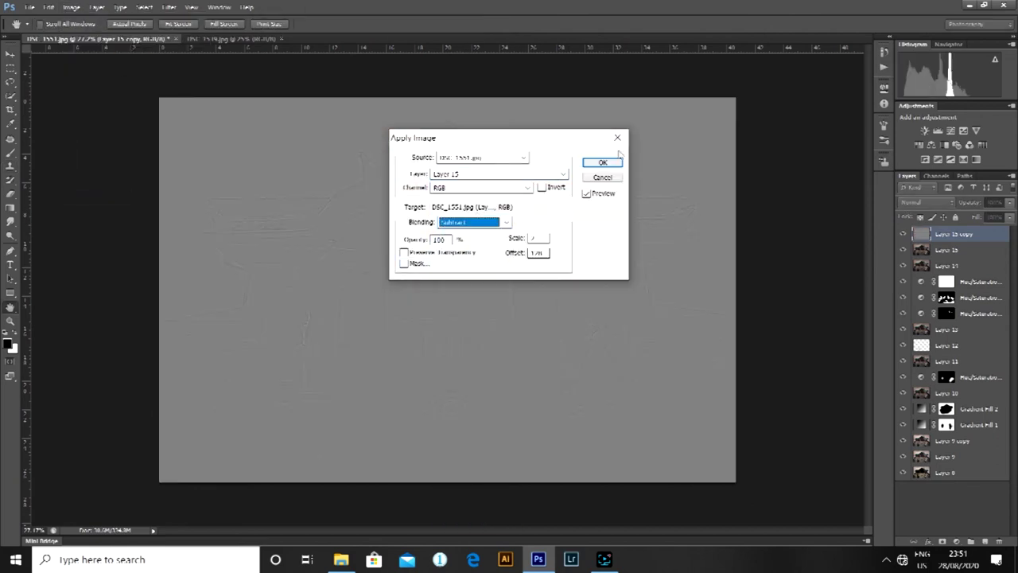
{"action": "left_click", "coordinate": [602, 163]}
Set the blend mode of the texture layer, Layer 15 copy, to Linear Light.
{"action": "left_click", "coordinate": [925, 202]}
{"action": "left_click", "coordinate": [905, 417]}
{"action": "scroll", "coordinate": [624, 340], "scroll_direction": "up", "scroll_amount": 7}
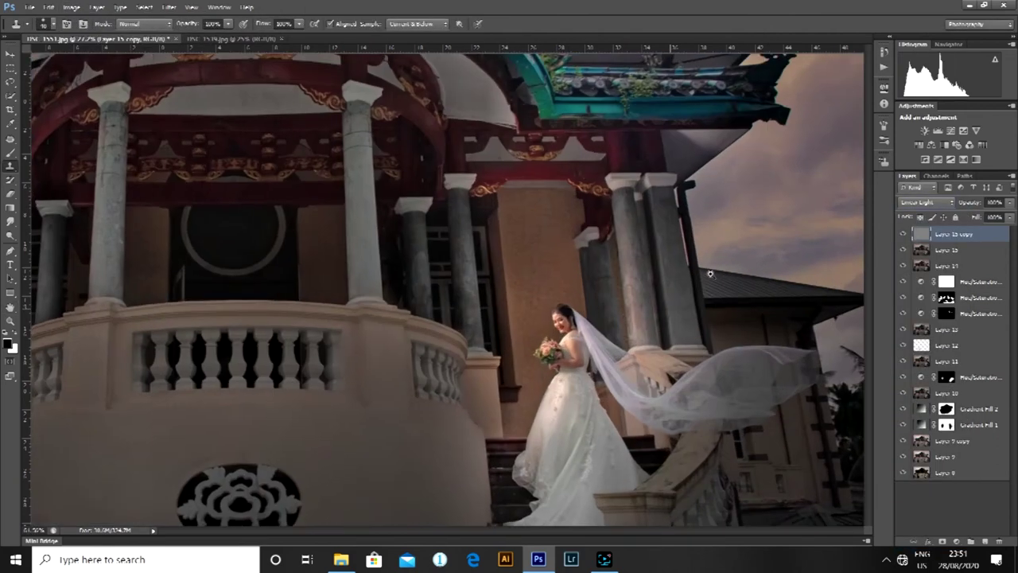
Add an empty layer between the blurred layer and the texture layer, and hide the texture layer.
{"action": "left_click", "coordinate": [998, 249]}
{"action": "left_click", "coordinate": [984, 541]}
{"action": "left_click", "coordinate": [903, 233]}
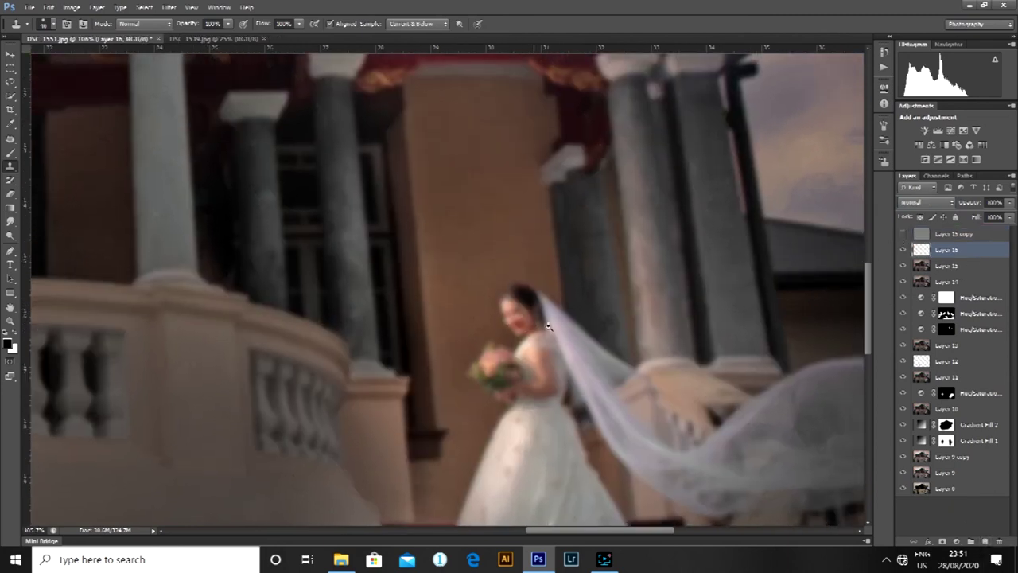
Blend the bride's skin tones with the Mixer Brush on the empty layer, checking the result against the texture layer.
{"action": "scroll", "coordinate": [539, 340], "scroll_direction": "up", "scroll_amount": 3}
{"action": "right_click", "coordinate": [8, 156]}
{"action": "left_click", "coordinate": [68, 181]}
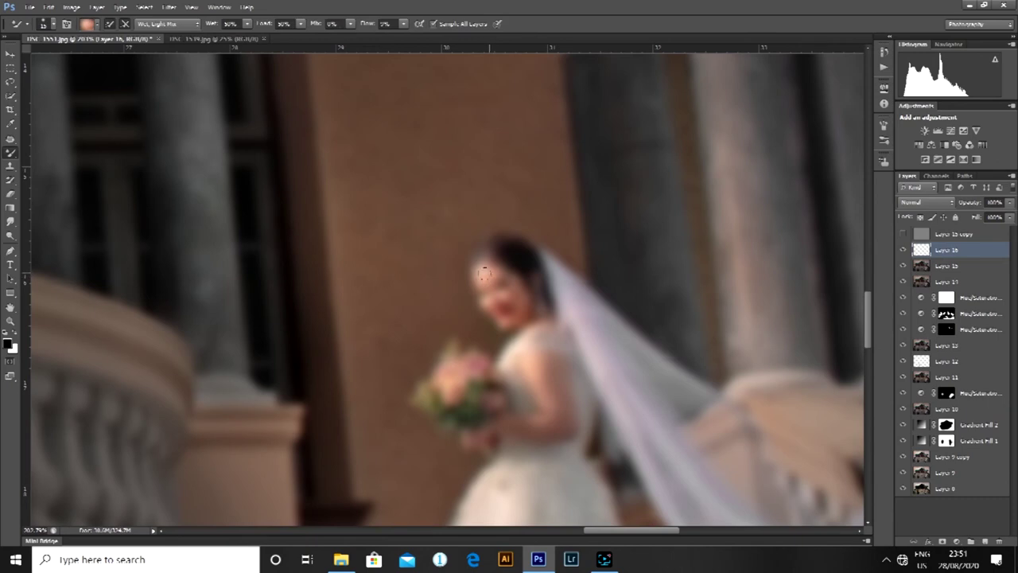
{"action": "left_click", "coordinate": [903, 235]}
{"action": "scroll", "coordinate": [516, 253], "scroll_direction": "up", "scroll_amount": 2}
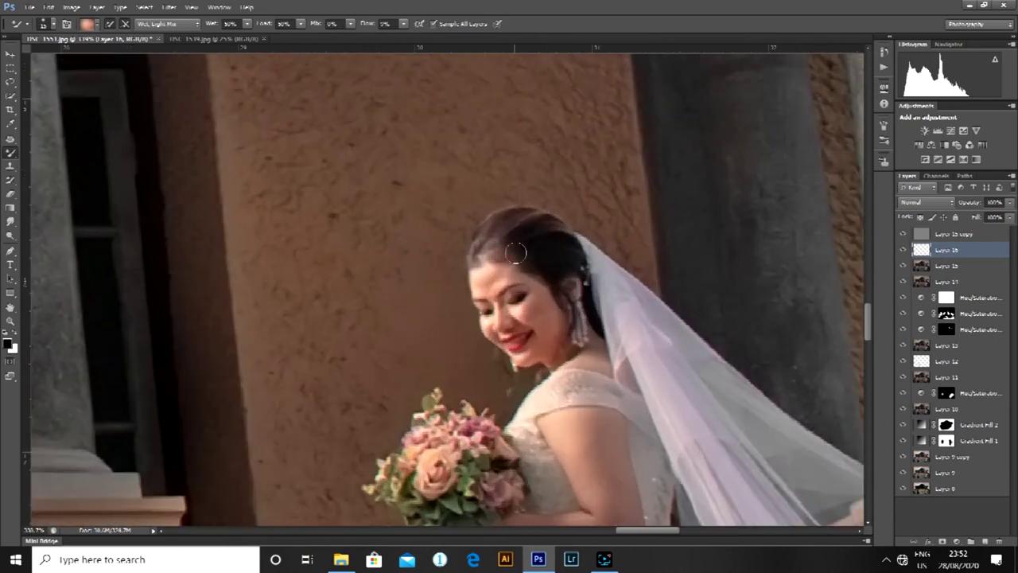
{"action": "left_click", "coordinate": [902, 233]}
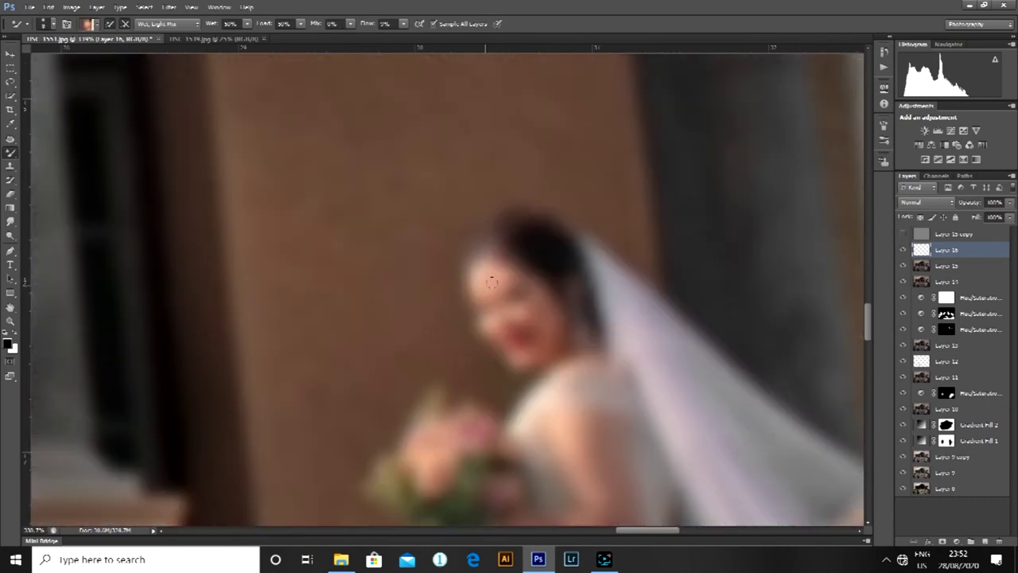
{"action": "scroll", "coordinate": [554, 250], "scroll_direction": "down", "scroll_amount": 3}
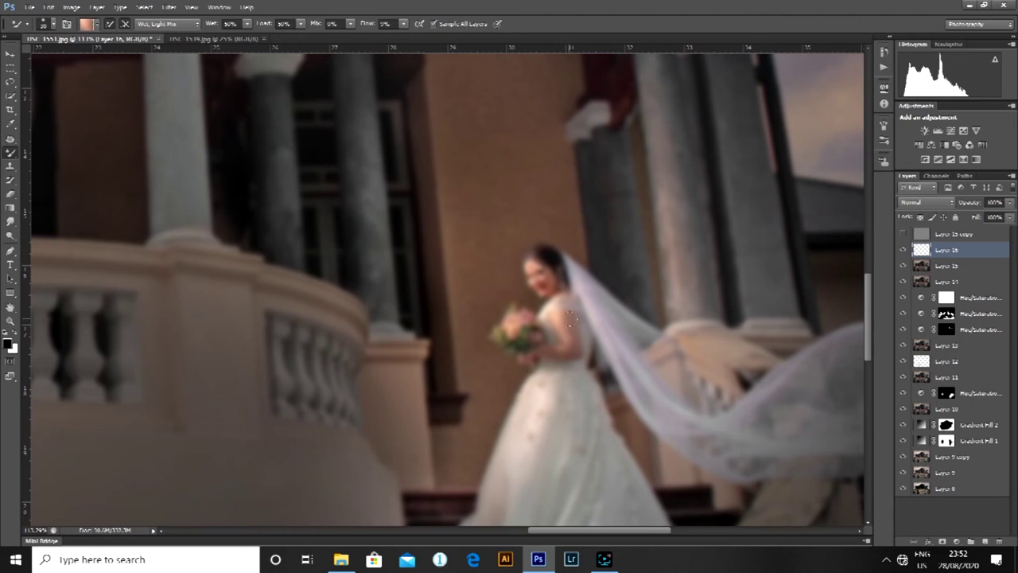
Smooth the uneven tones on the curved balcony wall with a larger Mixer Brush, using the texture layer to check the blend.
{"action": "scroll", "coordinate": [576, 354], "scroll_direction": "down", "scroll_amount": 3}
{"action": "left_click_drag", "start_coordinate": [109, 232], "coordinate": [399, 367]}
{"action": "scroll", "coordinate": [407, 382], "scroll_direction": "up", "scroll_amount": 1}
{"action": "mouse_move", "coordinate": [455, 385]}
{"action": "left_mouse_down"}
{"action": "mouse_move", "coordinate": [329, 205]}
{"action": "mouse_move", "coordinate": [356, 236]}
{"action": "left_mouse_up"}
{"action": "left_click", "coordinate": [368, 345], "text": "alt"}
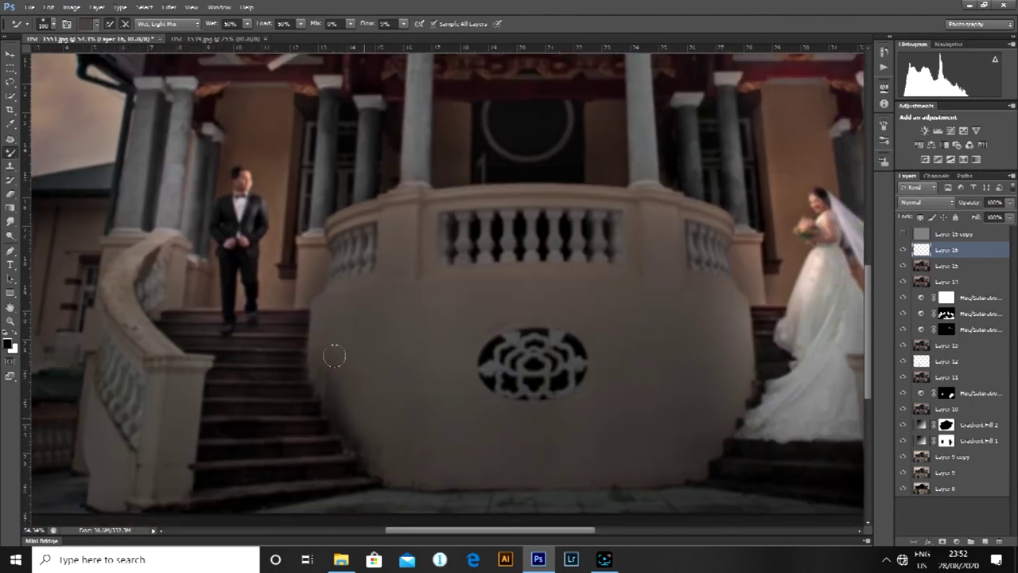
{"action": "left_click", "coordinate": [903, 234]}
{"action": "left_click", "coordinate": [903, 234]}
{"action": "left_click_drag", "start_coordinate": [433, 245], "coordinate": [319, 248], "text": "ctrl"}
{"action": "left_click_drag", "start_coordinate": [509, 359], "coordinate": [609, 319], "text": "ctrl"}
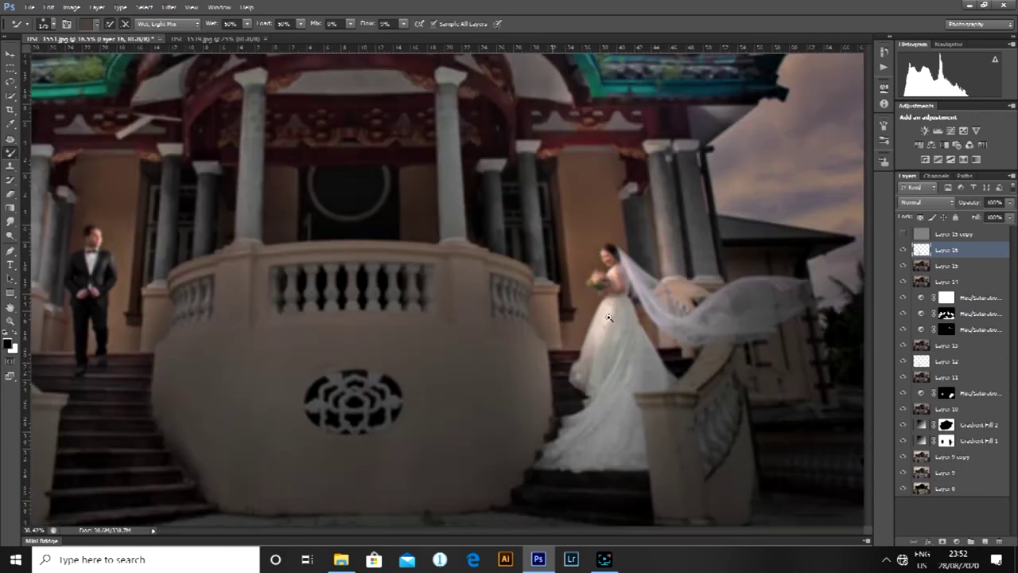
Hide the texture layer and continue blending uneven tones across the curved wall and the building with the Mixer Brush.
{"action": "scroll", "coordinate": [608, 318], "scroll_direction": "down", "scroll_amount": 3}
{"action": "scroll", "coordinate": [608, 318], "scroll_direction": "up", "scroll_amount": 3}
{"action": "scroll", "coordinate": [445, 302], "scroll_direction": "down", "scroll_amount": 3}
{"action": "scroll", "coordinate": [316, 290], "scroll_direction": "up", "scroll_amount": 4}
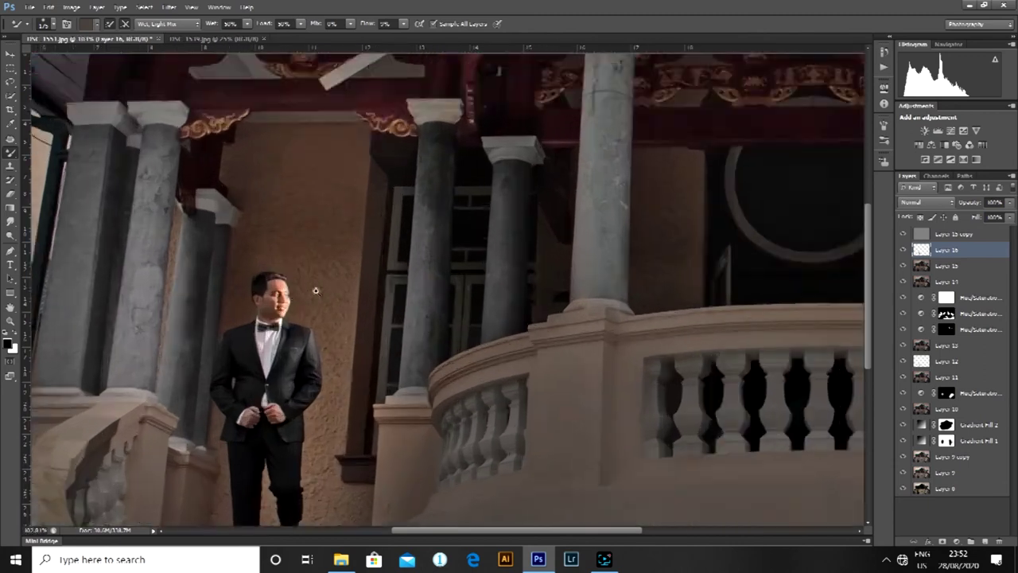
{"action": "scroll", "coordinate": [316, 290], "scroll_direction": "down", "scroll_amount": 3}
{"action": "scroll", "coordinate": [429, 418], "scroll_direction": "up", "scroll_amount": 2}
{"action": "left_click", "coordinate": [904, 235]}
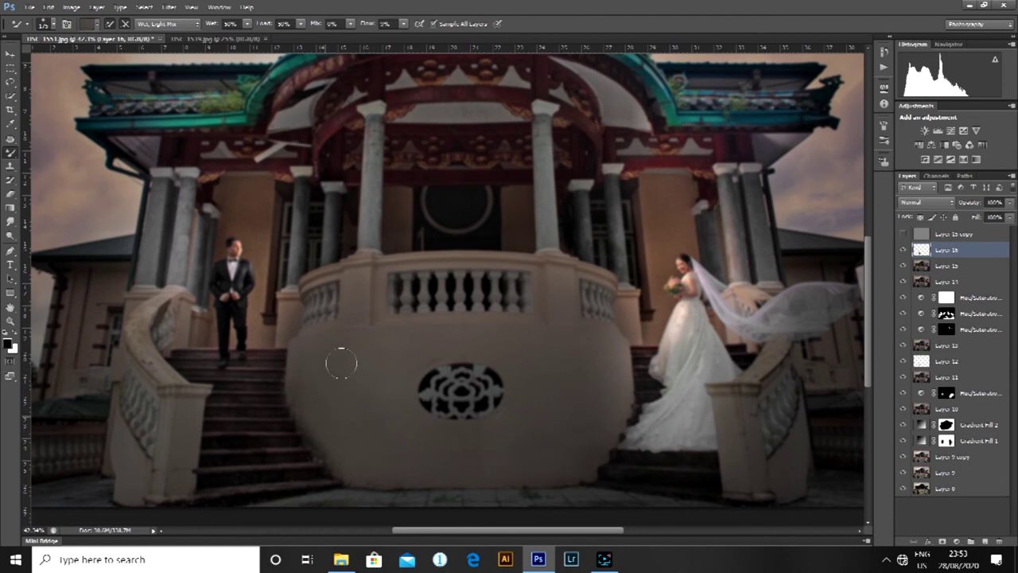
{"action": "left_click_drag", "start_coordinate": [464, 346], "coordinate": [412, 362]}
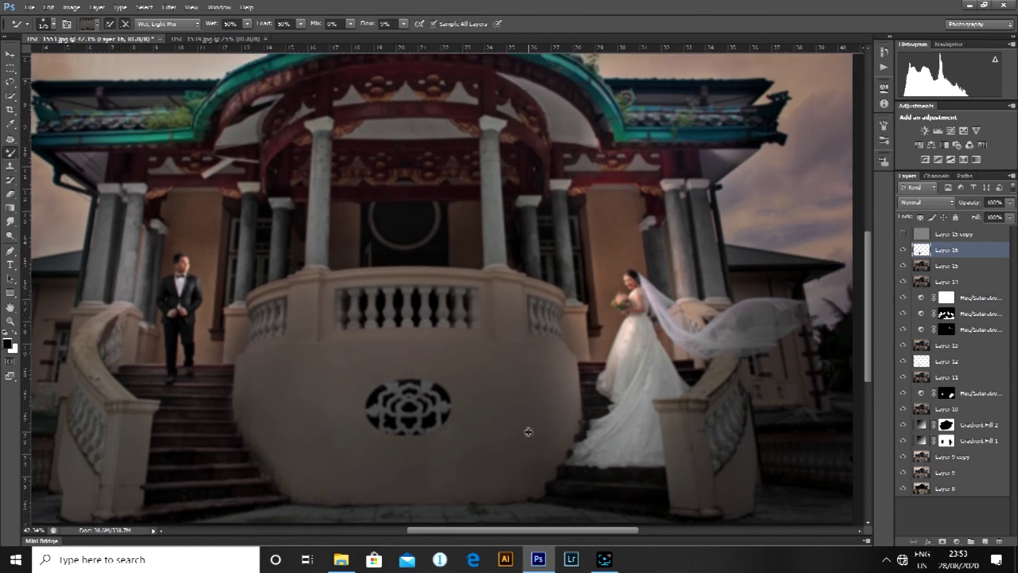
{"action": "scroll", "coordinate": [478, 365], "scroll_direction": "down", "scroll_amount": 1}
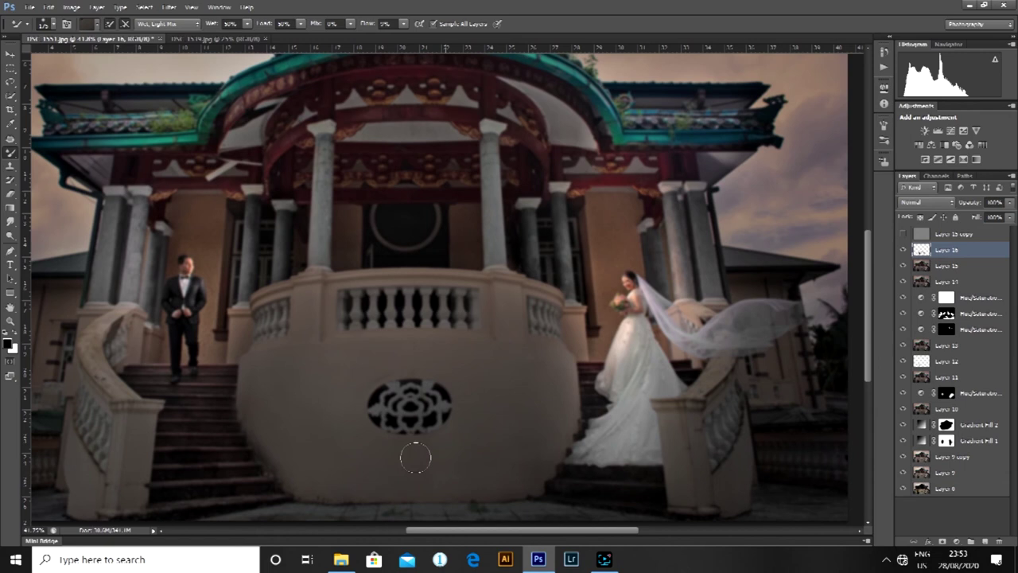
{"action": "scroll", "coordinate": [416, 458], "scroll_direction": "down", "scroll_amount": 6}
{"action": "scroll", "coordinate": [427, 223], "scroll_direction": "up", "scroll_amount": 6}
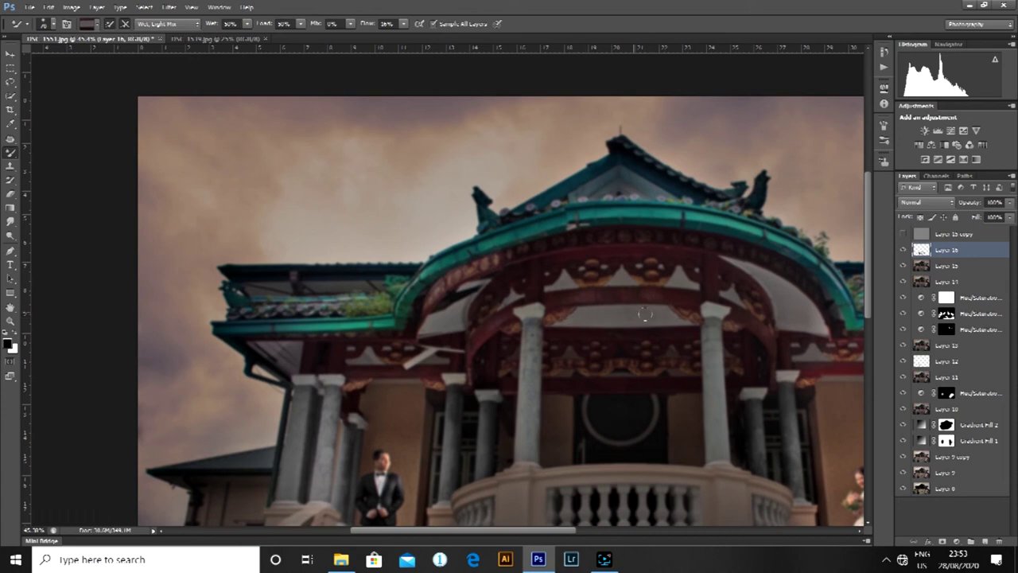
{"action": "scroll", "coordinate": [645, 314], "scroll_direction": "down", "scroll_amount": 6}
{"action": "scroll", "coordinate": [763, 287], "scroll_direction": "up", "scroll_amount": 4}
Stamp all visible layers into a merged layer above the texture layer and lower its opacity.
{"action": "left_click", "coordinate": [945, 232]}
{"action": "key", "text": "ctrl+shift+alt+e"}
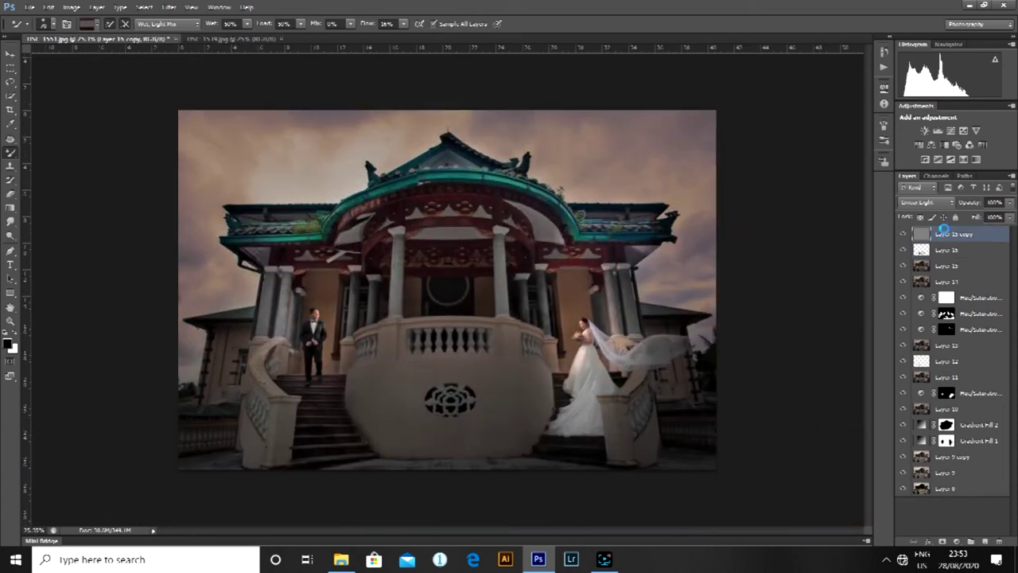
{"action": "scroll", "coordinate": [577, 321], "scroll_direction": "up", "scroll_amount": 10}
{"action": "key", "text": "j"}
{"action": "left_click_drag", "start_coordinate": [978, 204], "coordinate": [961, 205]}
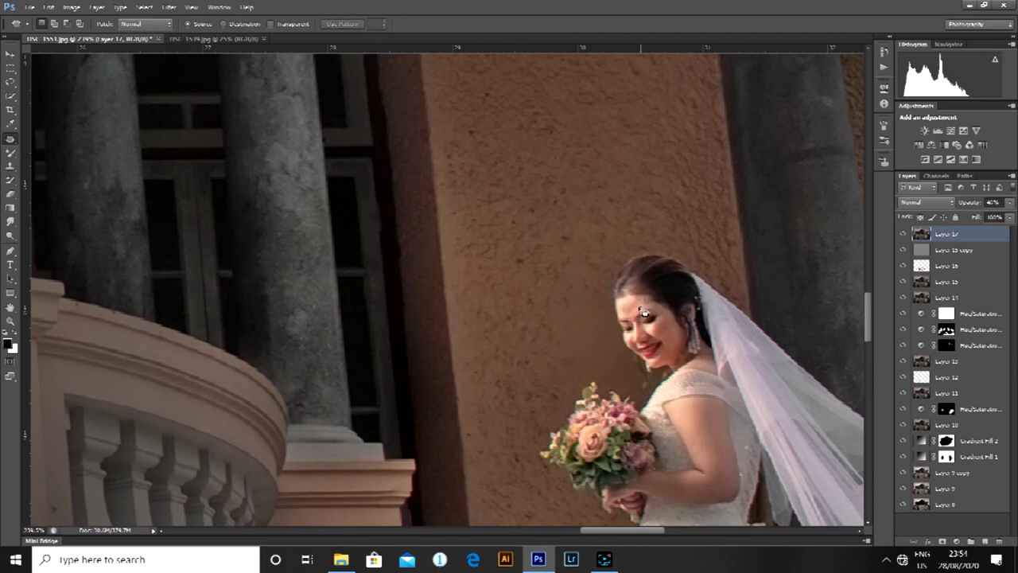
Patch the uneven skin on the bride's face and upper arm with the Patch tool.
{"action": "left_click_drag", "start_coordinate": [625, 312], "coordinate": [626, 313]}
{"action": "left_click_drag", "start_coordinate": [627, 314], "coordinate": [637, 308]}
{"action": "key", "text": "ctrl+d"}
{"action": "mouse_move", "coordinate": [714, 419]}
{"action": "left_mouse_down"}
{"action": "mouse_move", "coordinate": [646, 365]}
{"action": "mouse_move", "coordinate": [628, 382]}
{"action": "left_mouse_up"}
{"action": "key", "text": "ctrl+d"}
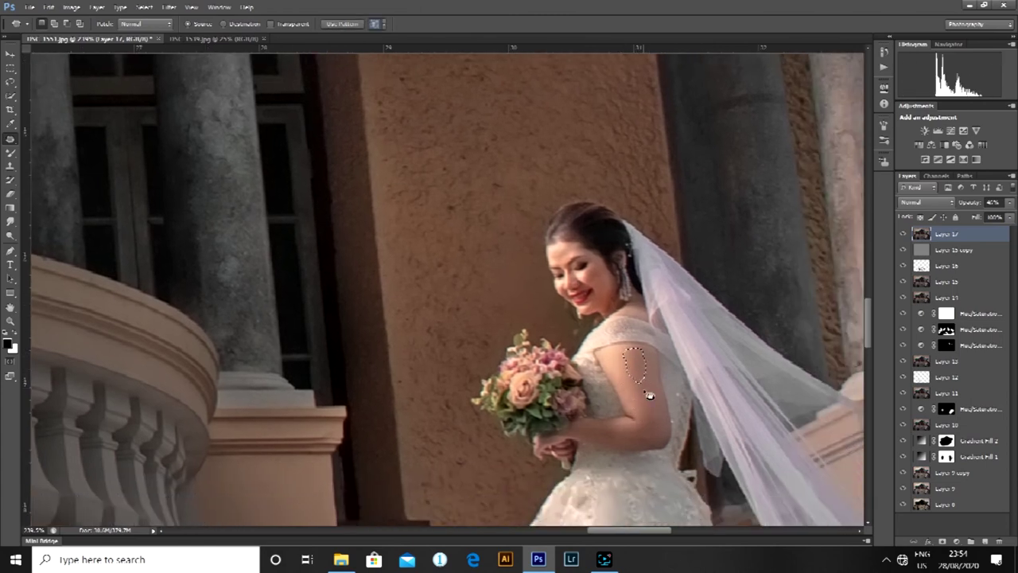
Patch the remaining uneven skin on the bride's forehead and jawline.
{"action": "scroll", "coordinate": [647, 393], "scroll_direction": "down", "scroll_amount": 2}
{"action": "scroll", "coordinate": [691, 321], "scroll_direction": "up", "scroll_amount": 3}
{"action": "scroll", "coordinate": [668, 317], "scroll_direction": "down", "scroll_amount": 2}
{"action": "scroll", "coordinate": [668, 316], "scroll_direction": "up", "scroll_amount": 2}
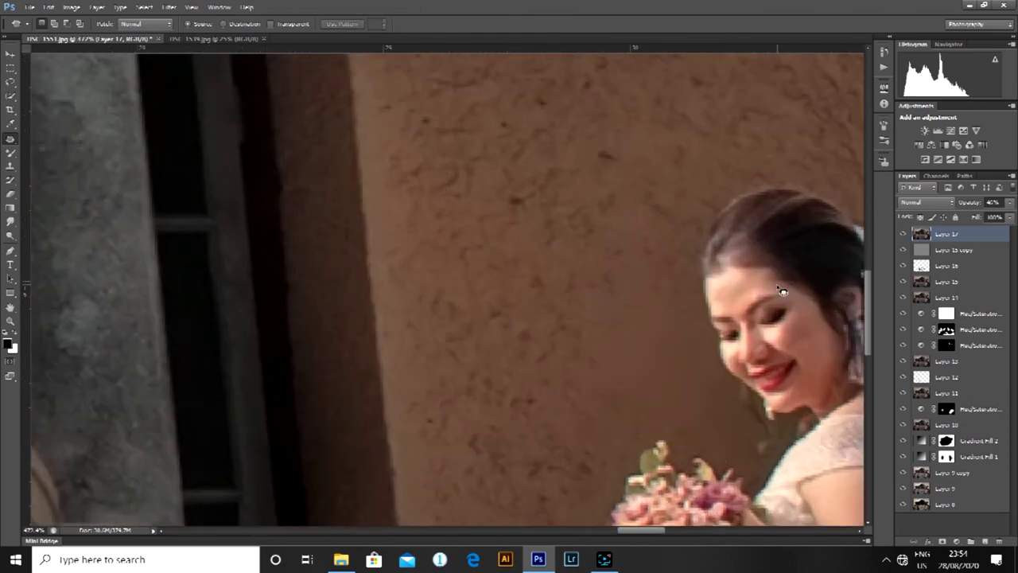
{"action": "scroll", "coordinate": [763, 281], "scroll_direction": "down", "scroll_amount": 4}
{"action": "scroll", "coordinate": [587, 223], "scroll_direction": "up", "scroll_amount": 5}
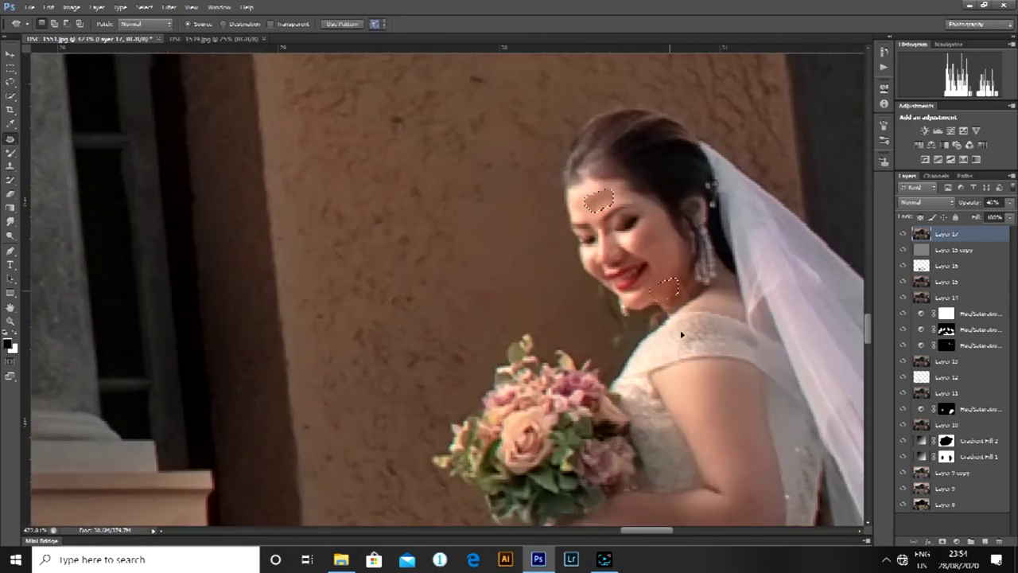
Stamp the visible image onto a new top layer and try to merge the layers below it.
{"action": "scroll", "coordinate": [532, 265], "scroll_direction": "down", "scroll_amount": 8}
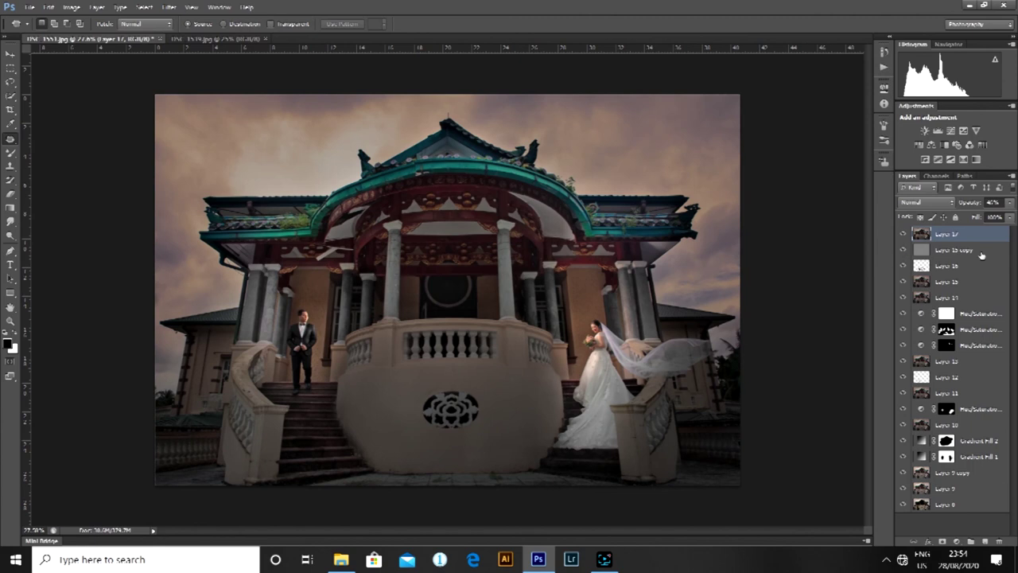
{"action": "key", "text": "ctrl+shift+alt+e"}
{"action": "left_click", "coordinate": [981, 253]}
{"action": "left_click", "coordinate": [953, 509], "text": "shift"}
{"action": "key", "text": "ctrl+e"}
{"action": "left_click", "coordinate": [999, 188]}
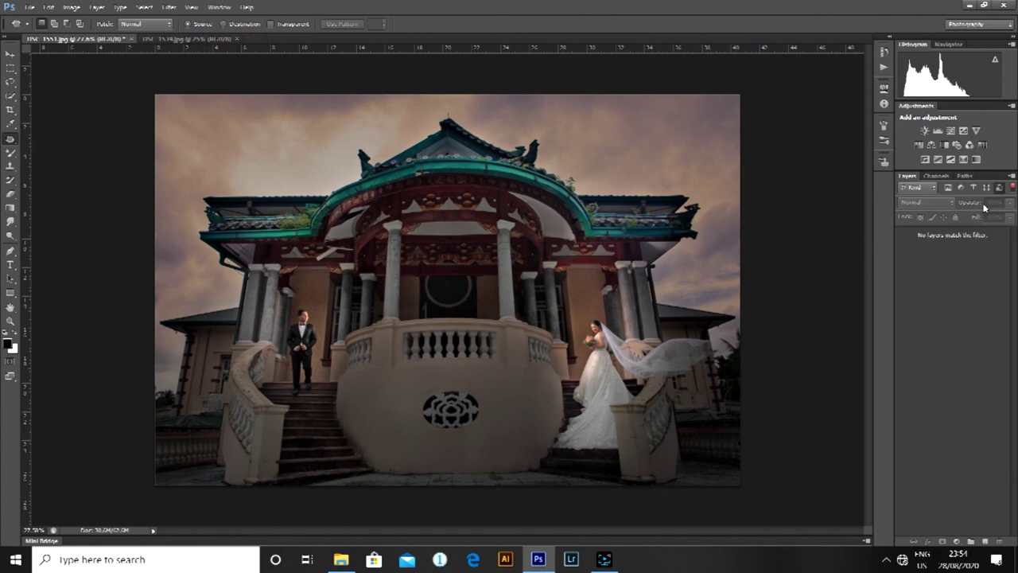
{"action": "left_click", "coordinate": [1011, 188]}
{"action": "scroll", "coordinate": [938, 477], "scroll_direction": "up", "scroll_amount": 1}
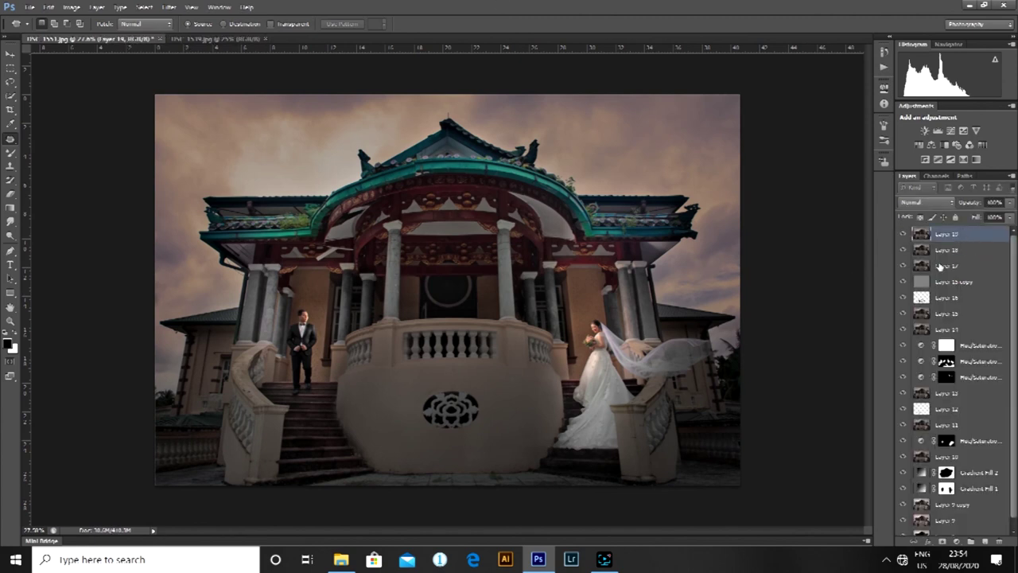
Delete the intermediate layers between Layer 19 and Layer 8, and duplicate Layer 19.
{"action": "left_click", "coordinate": [953, 513], "text": "shift"}
{"action": "key", "text": "Delete"}
{"action": "left_click", "coordinate": [902, 236]}
{"action": "left_click", "coordinate": [902, 235]}
{"action": "left_click", "coordinate": [942, 238]}
{"action": "scroll", "coordinate": [545, 348], "scroll_direction": "up", "scroll_amount": 2}
{"action": "key", "text": "ctrl+j"}
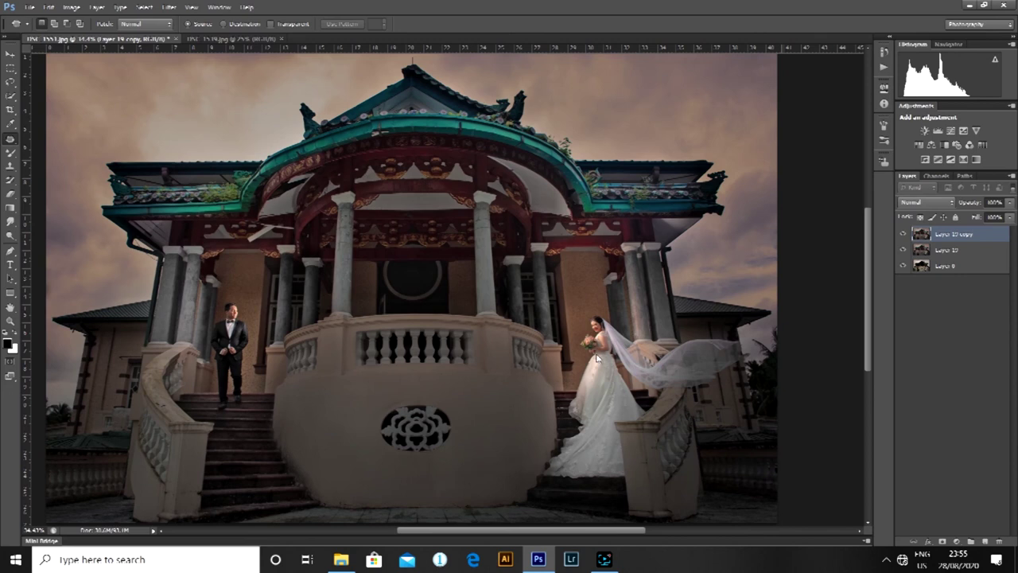
Slim the bride's upper arm in the Liquify filter with a small forward warp brush of about 60.
{"action": "left_click", "coordinate": [171, 8]}
{"action": "left_click", "coordinate": [191, 90]}
{"action": "left_click", "coordinate": [624, 378], "text": "ctrl"}
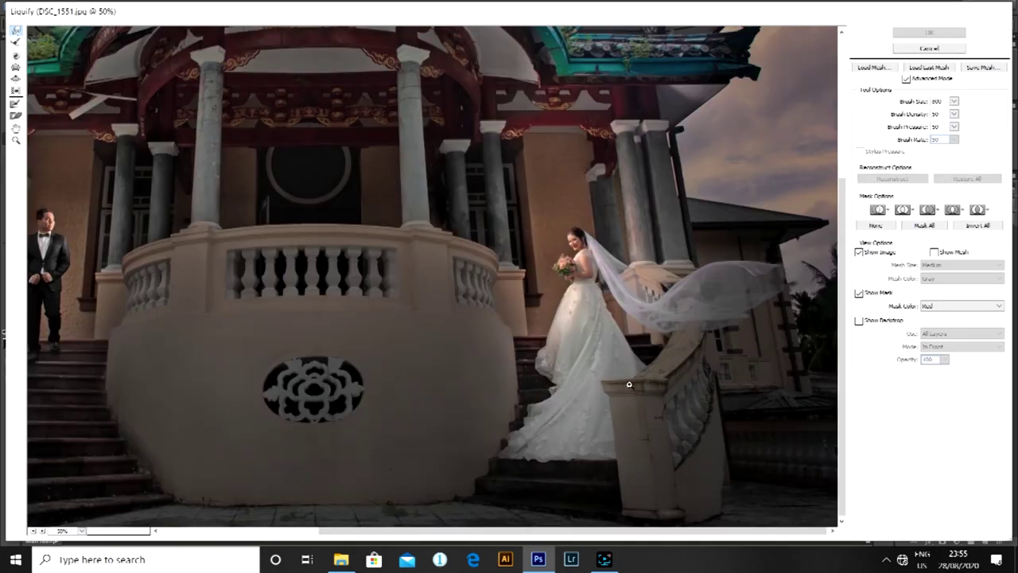
{"action": "left_click", "coordinate": [620, 374], "text": "ctrl"}
{"action": "left_click", "coordinate": [477, 191], "text": "ctrl"}
{"action": "left_click", "coordinate": [480, 221], "text": "ctrl"}
{"action": "key", "text": "bracketleft"}
{"action": "key", "text": "bracketleft"}
{"action": "key", "text": "bracketleft"}
{"action": "key", "text": "bracketleft"}
{"action": "key", "text": "bracketleft"}
{"action": "key", "text": "bracketleft"}
{"action": "key", "text": "bracketleft"}
{"action": "key", "text": "bracketleft"}
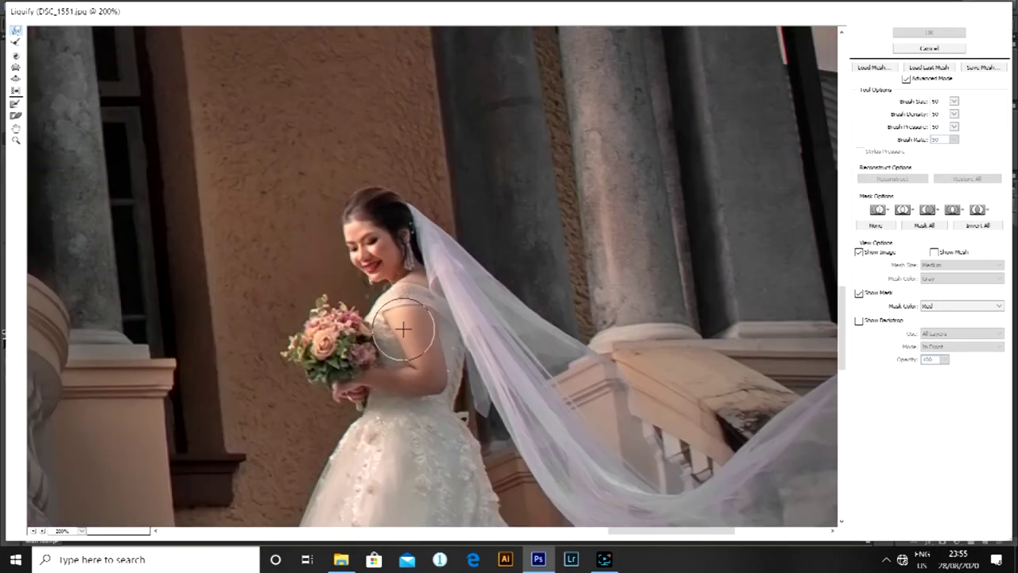
{"action": "left_click", "coordinate": [434, 318]}
{"action": "key", "text": "bracketright"}
{"action": "key", "text": "bracketright"}
{"action": "key", "text": "bracketright"}
{"action": "key", "text": "bracketleft"}
{"action": "key", "text": "bracketleft"}
{"action": "key", "text": "bracketleft"}
{"action": "key", "text": "bracketleft"}
{"action": "key", "text": "bracketleft"}
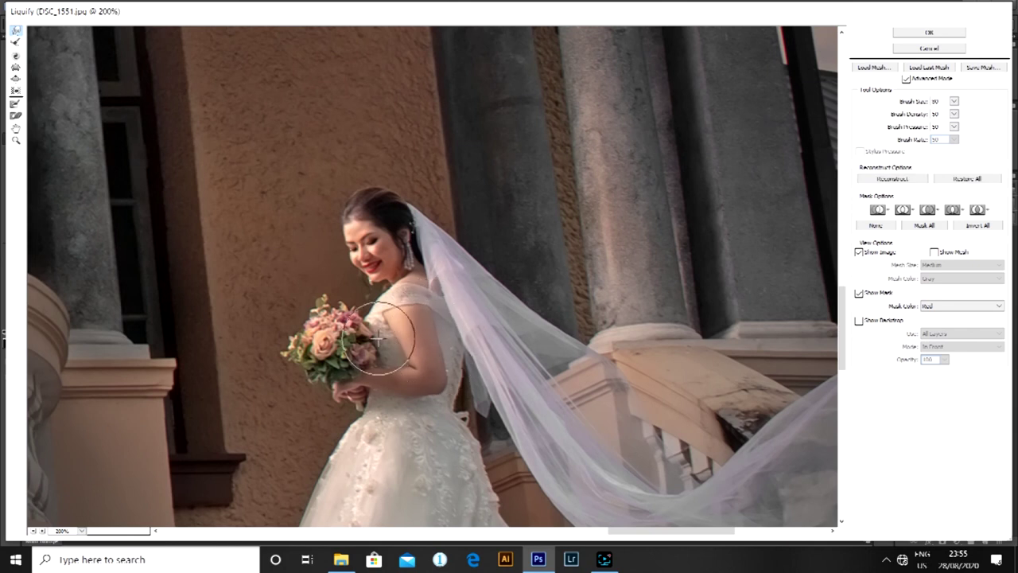
Refine the bride's arm and the back of her waist with warp brush sizes of about 60 to 70.
{"action": "key", "text": "bracketright"}
{"action": "key", "text": "bracketright"}
{"action": "key", "text": "bracketright"}
{"action": "key", "text": "bracketright"}
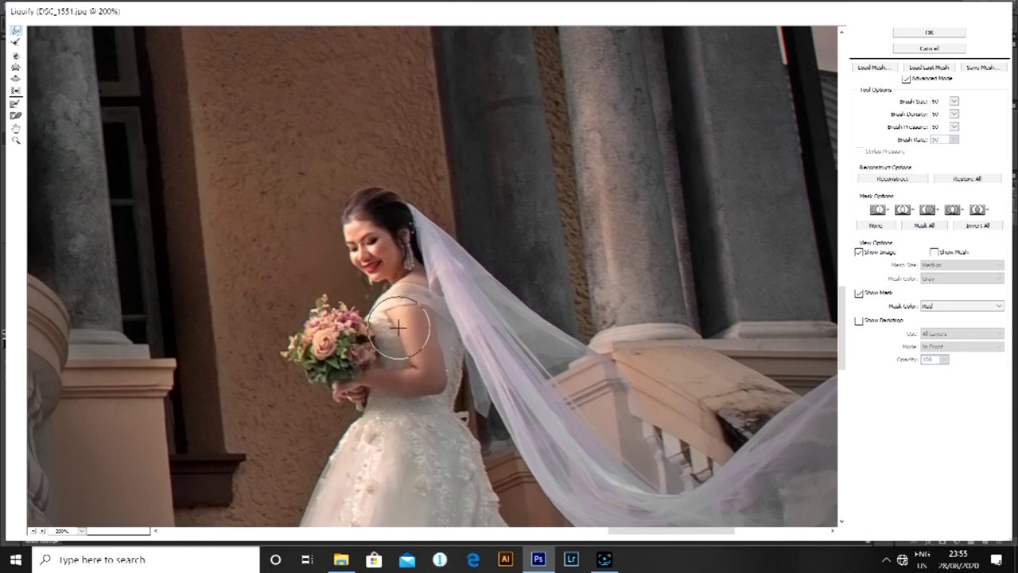
{"action": "key", "text": "bracketleft"}
{"action": "key", "text": "bracketleft"}
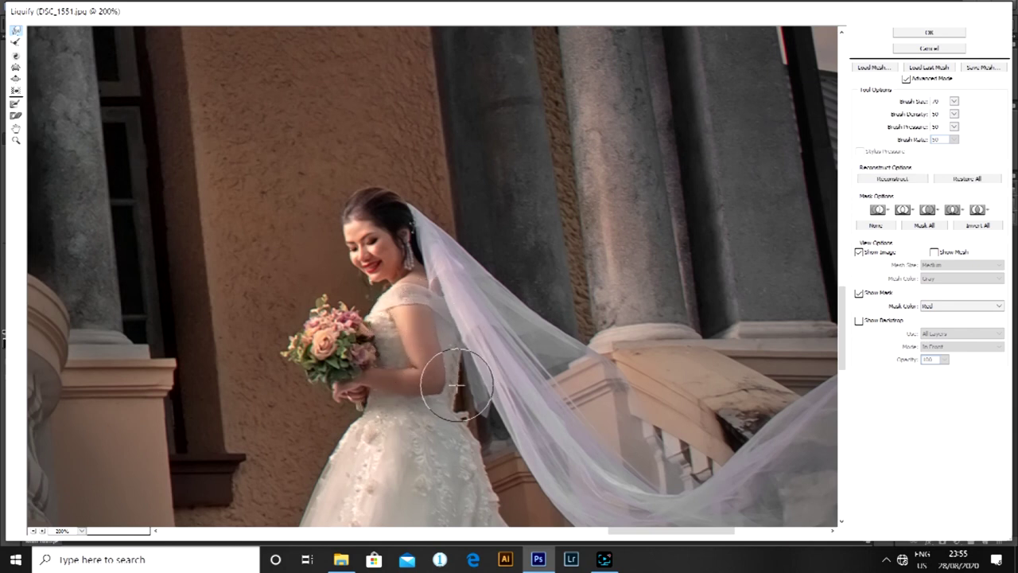
{"action": "key", "text": "bracketright"}
{"action": "key", "text": "bracketright"}
Reshape the outer edge of the gown's skirt with a warp brush size of 150.
{"action": "scroll", "coordinate": [392, 411], "scroll_direction": "down", "scroll_amount": 10}
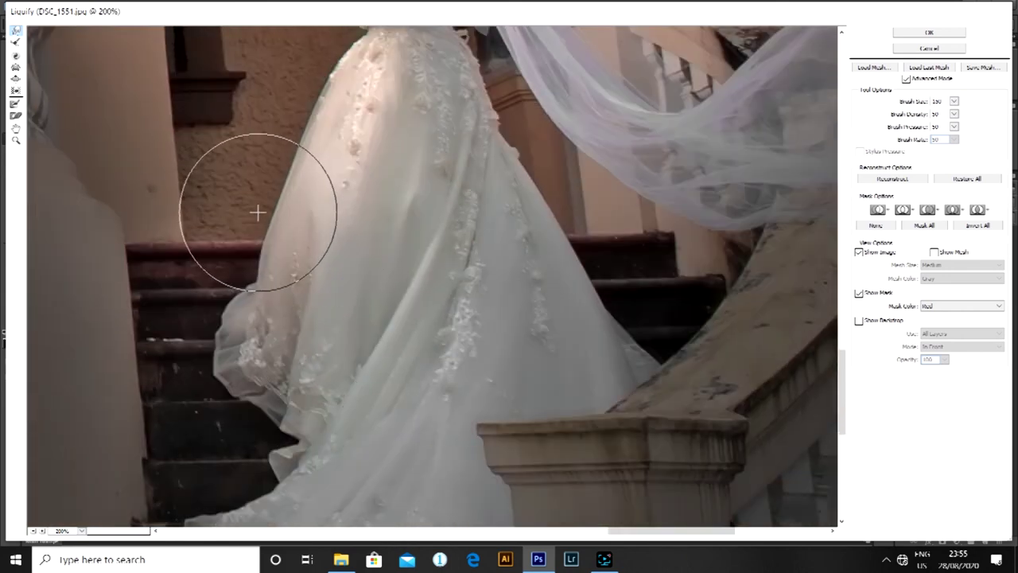
{"action": "scroll", "coordinate": [391, 300], "scroll_direction": "down", "scroll_amount": 2}
{"action": "scroll", "coordinate": [512, 302], "scroll_direction": "up", "scroll_amount": 1}
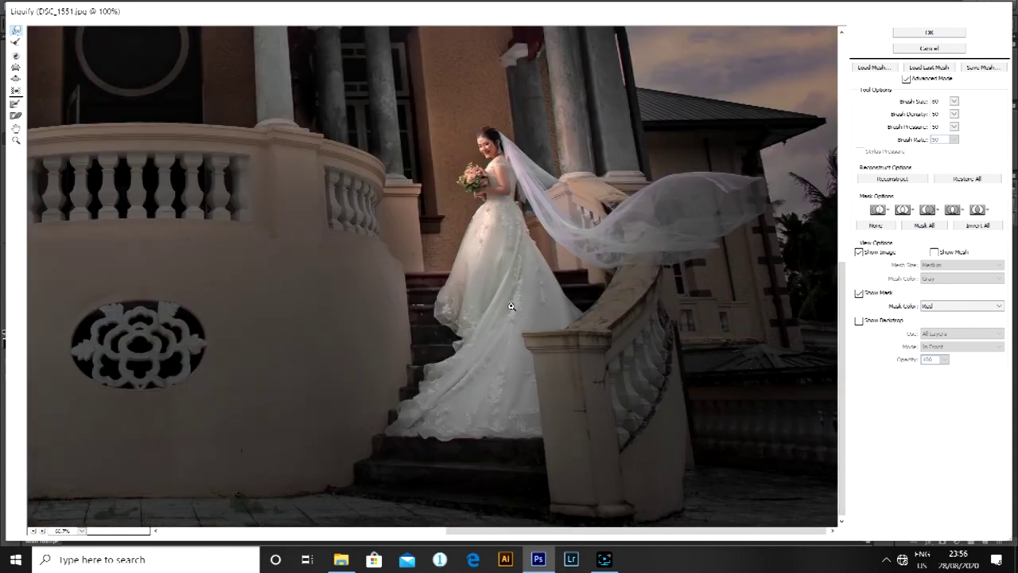
Shape the gown's skirt and train with a warp brush of about 200, and apply the Liquify changes.
{"action": "key", "text": "bracketright"}
{"action": "key", "text": "bracketright"}
{"action": "key", "text": "bracketright"}
{"action": "key", "text": "bracketright"}
{"action": "key", "text": "bracketright"}
{"action": "key", "text": "bracketright"}
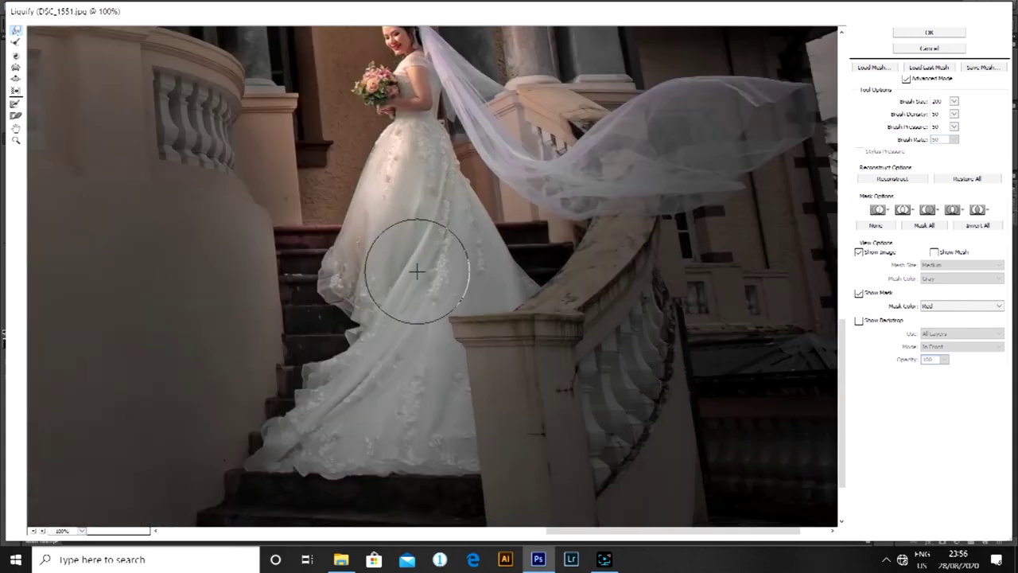
{"action": "key", "text": "bracketright"}
{"action": "key", "text": "bracketleft"}
{"action": "key", "text": "bracketleft"}
{"action": "key", "text": "bracketright"}
{"action": "key", "text": "bracketleft"}
{"action": "key", "text": "bracketleft"}
{"action": "key", "text": "bracketleft"}
{"action": "key", "text": "bracketleft"}
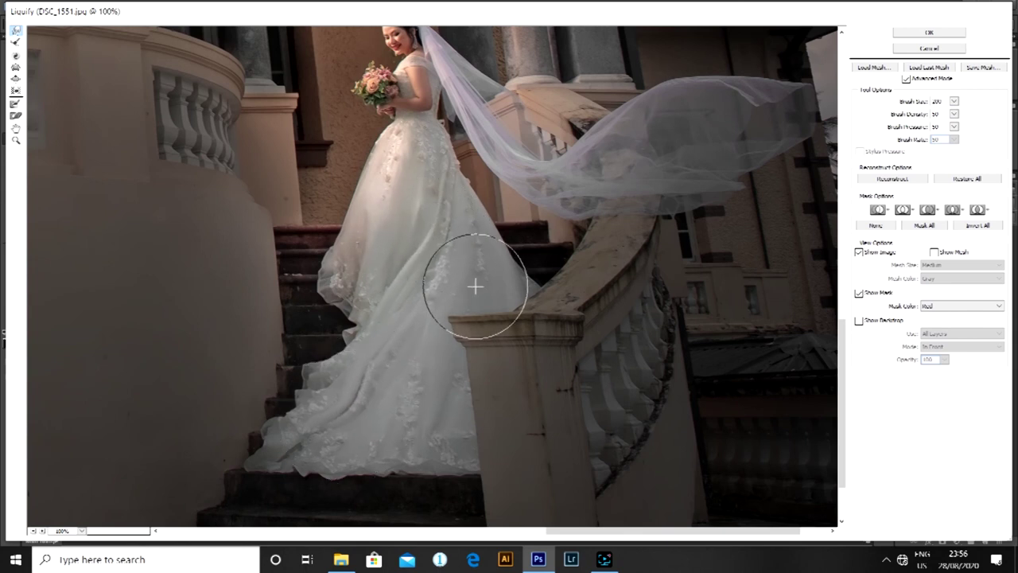
{"action": "scroll", "coordinate": [450, 239], "scroll_direction": "up", "scroll_amount": 5}
{"action": "left_click", "coordinate": [938, 32]}
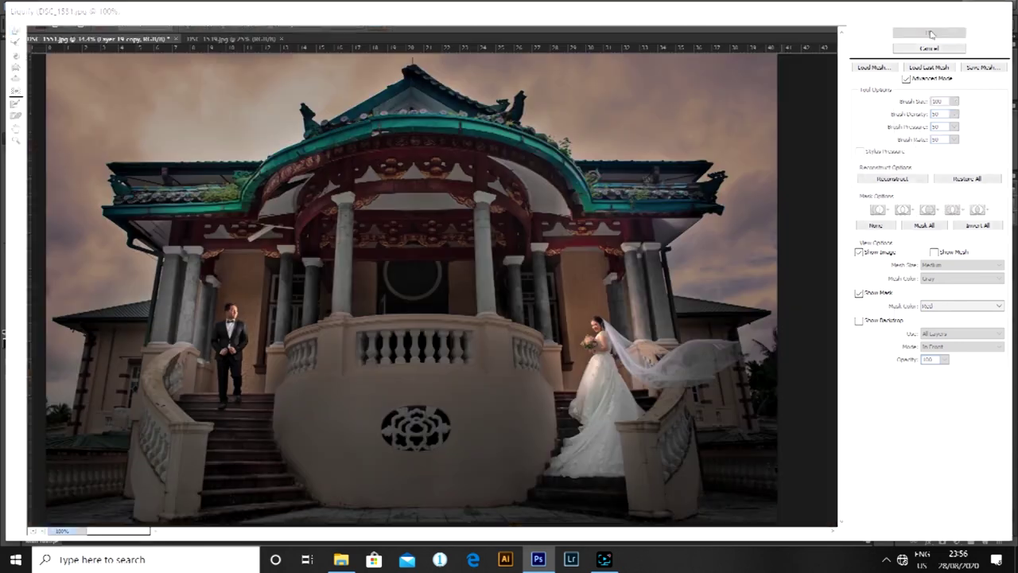
Stamp the visible image into a new layer, duplicate it, and nudge the copy slightly upward with Free Transform.
{"action": "key", "text": "ctrl+minus"}
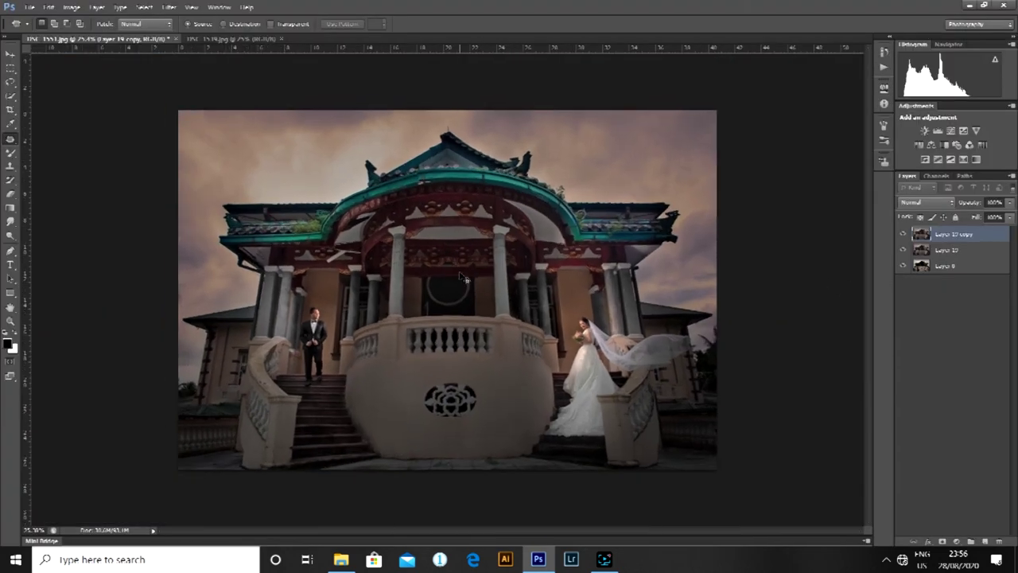
{"action": "key", "text": "ctrl+shift+alt+e"}
{"action": "key", "text": "ctrl+j"}
{"action": "key", "text": "ctrl+t"}
{"action": "key", "text": "Up"}
{"action": "key", "text": "Up"}
{"action": "key", "text": "Up"}
{"action": "key", "text": "Up"}
{"action": "key", "text": "Up"}
{"action": "key", "text": "Up"}
{"action": "key", "text": "Up"}
{"action": "key", "text": "Up"}
{"action": "key", "text": "Return"}
Copy the image's bottom strip to a new layer, stretch it downward to fill the gap, and stamp a merged layer.
{"action": "key", "text": "m"}
{"action": "left_click_drag", "start_coordinate": [786, 367], "coordinate": [803, 348]}
{"action": "key", "text": "ctrl+j"}
{"action": "key", "text": "ctrl+t"}
{"action": "left_click_drag", "start_coordinate": [448, 462], "coordinate": [449, 469]}
{"action": "key", "text": "Return"}
{"action": "key", "text": "ctrl+alt+shift+e"}
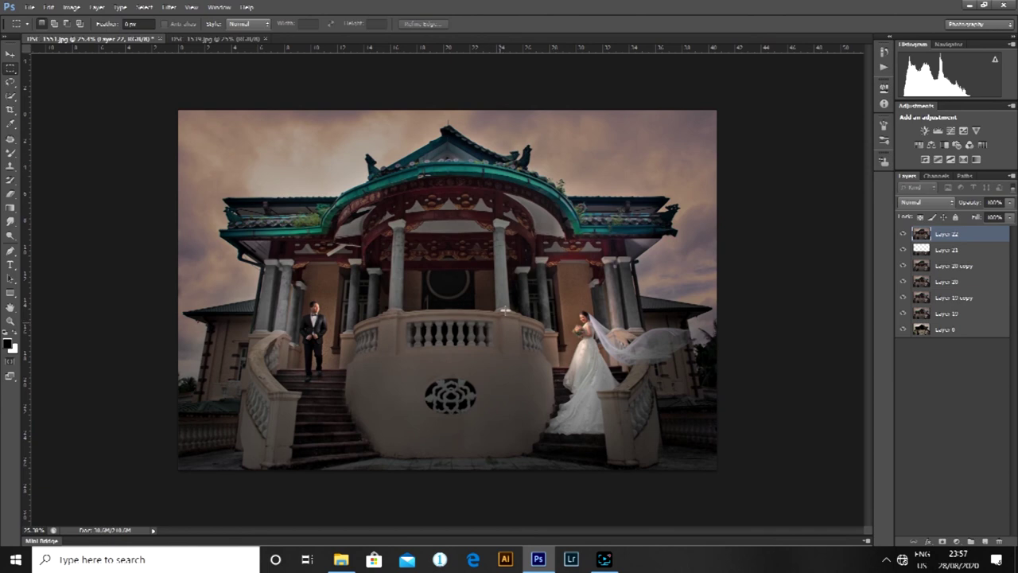
{"action": "scroll", "coordinate": [505, 310], "scroll_direction": "up", "scroll_amount": 1}
{"action": "scroll", "coordinate": [384, 329], "scroll_direction": "down", "scroll_amount": 2}
{"action": "left_click", "coordinate": [170, 8]}
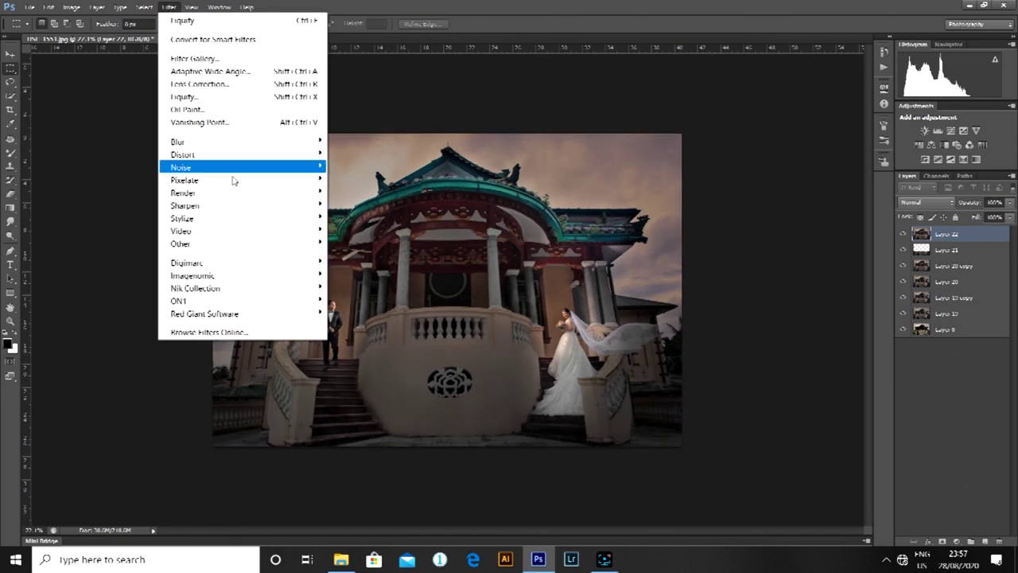
{"action": "left_click", "coordinate": [989, 194]}
Stamp the visible image into a new Screen-mode layer and split its Blend If underlying shadow slider to 65 / 255.
{"action": "key", "text": "ctrl+alt+shift+e"}
{"action": "left_click", "coordinate": [926, 202]}
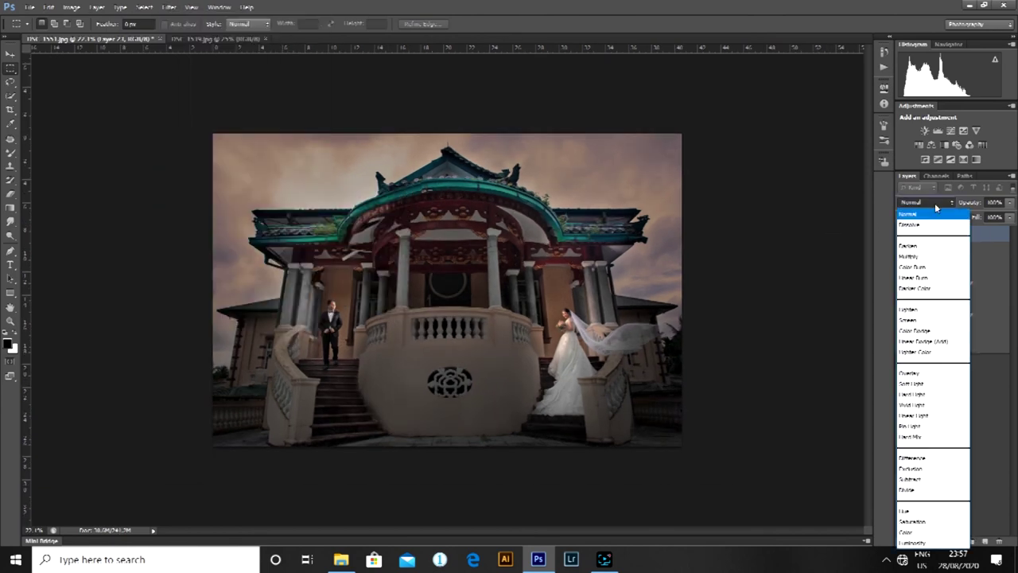
{"action": "left_click", "coordinate": [914, 322]}
{"action": "double_click", "coordinate": [977, 233]}
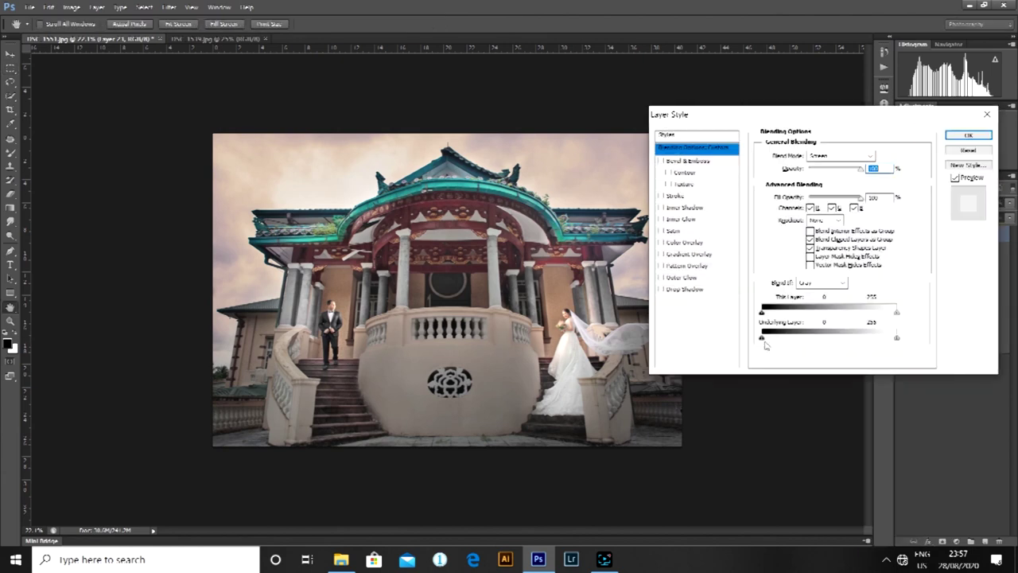
{"action": "left_click_drag", "start_coordinate": [763, 340], "coordinate": [846, 341]}
{"action": "left_click_drag", "start_coordinate": [762, 338], "coordinate": [794, 340]}
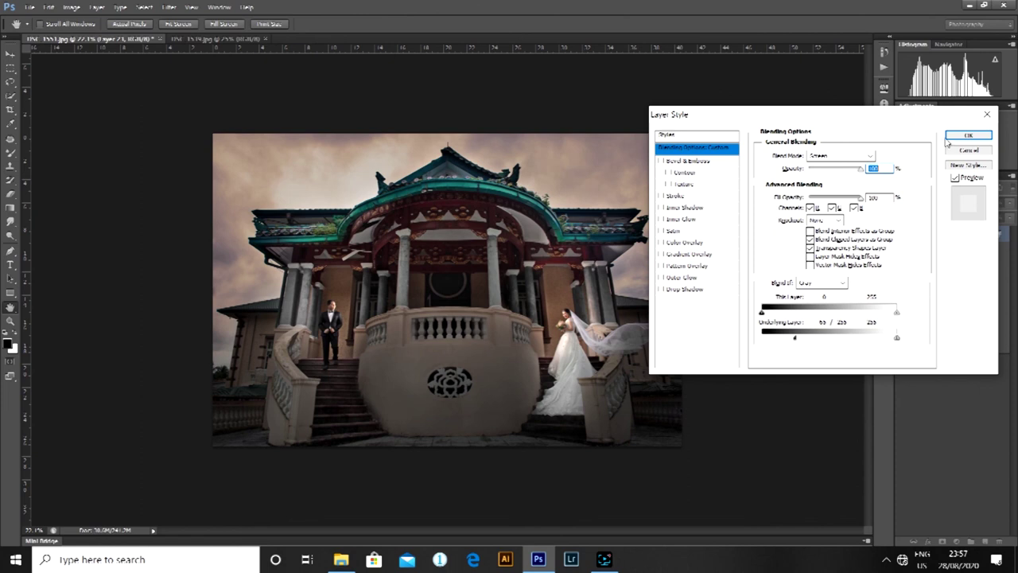
{"action": "left_click", "coordinate": [967, 135]}
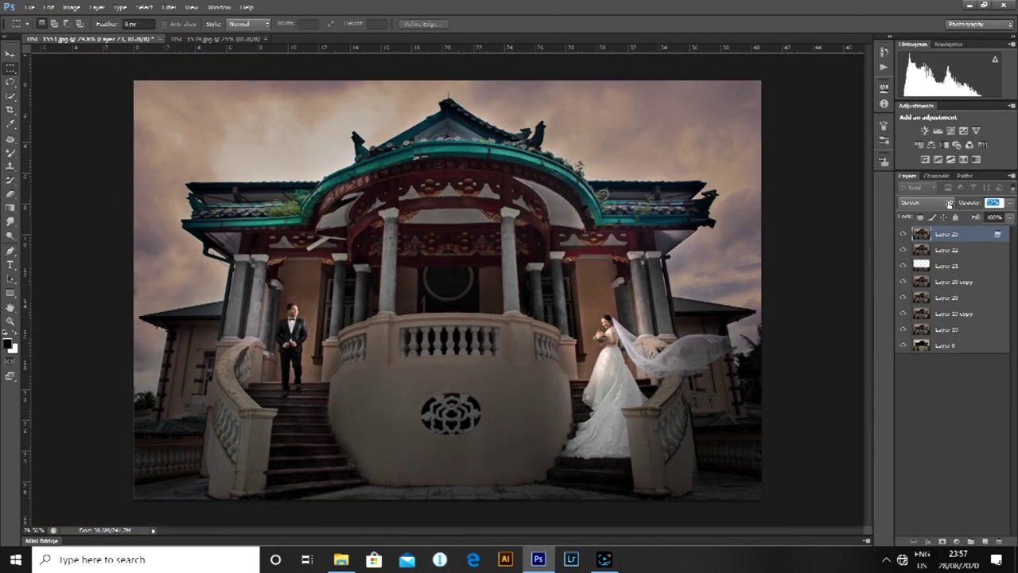
Lower the Screen layer's opacity to 51% and toggle its visibility to check the brightening.
{"action": "left_click_drag", "start_coordinate": [949, 205], "coordinate": [946, 204]}
{"action": "left_click", "coordinate": [902, 234]}
{"action": "left_click", "coordinate": [903, 234]}
{"action": "scroll", "coordinate": [825, 243], "scroll_direction": "down", "scroll_amount": 5}
{"action": "scroll", "coordinate": [661, 234], "scroll_direction": "up", "scroll_amount": 3}
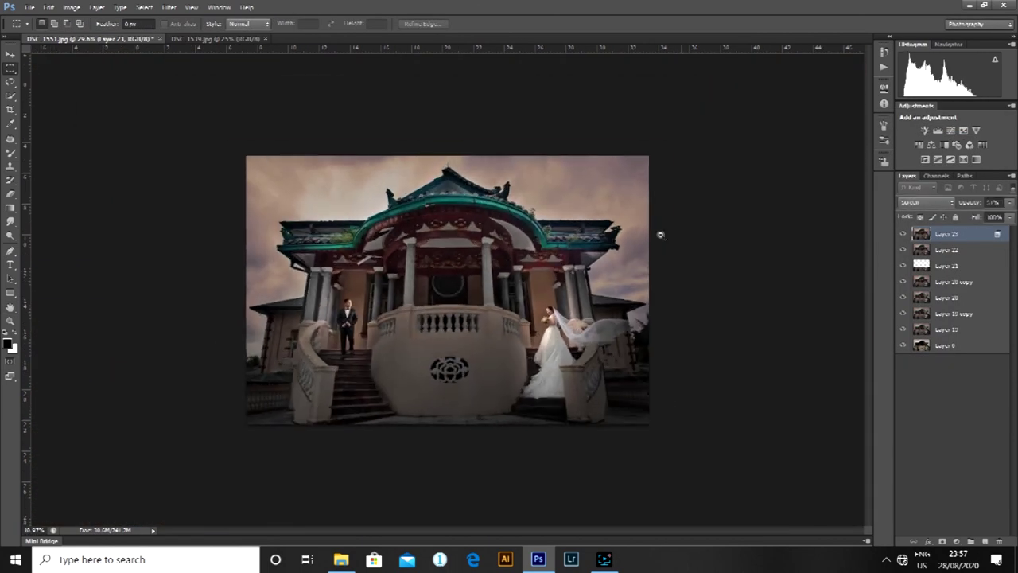
Compare the retouched composite with the original bottom layer by repeatedly hiding and showing all other layers.
{"action": "left_click", "coordinate": [903, 345], "text": "alt"}
{"action": "left_click", "coordinate": [903, 345], "text": "alt"}
{"action": "left_click", "coordinate": [902, 345], "text": "alt"}
{"action": "left_click", "coordinate": [903, 345], "text": "alt"}
{"action": "left_click", "coordinate": [903, 345], "text": "alt"}
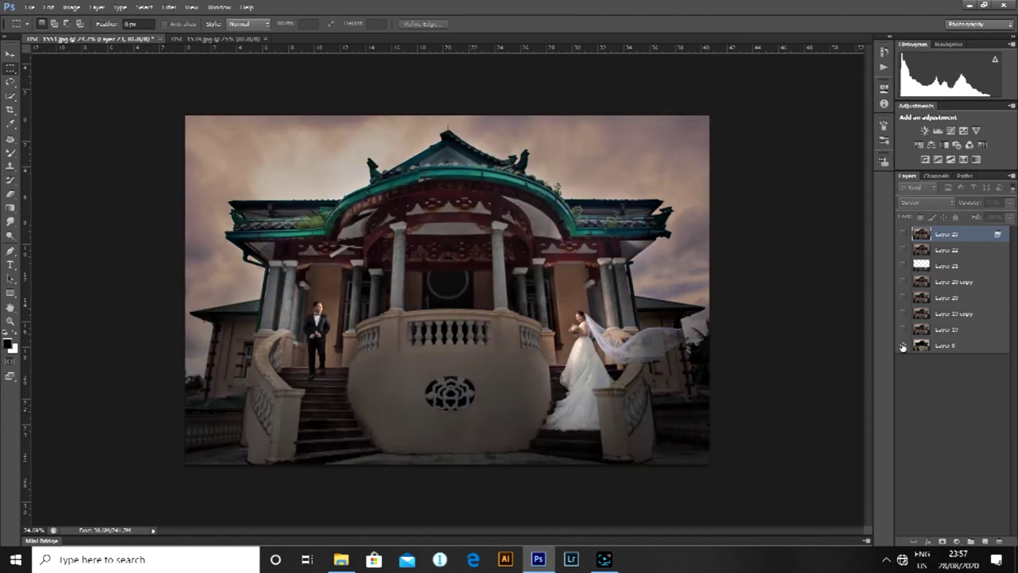
{"action": "left_click", "coordinate": [903, 345], "text": "alt"}
{"action": "scroll", "coordinate": [560, 342], "scroll_direction": "up", "scroll_amount": 8}
{"action": "left_click_drag", "start_coordinate": [87, 267], "coordinate": [211, 284]}
{"action": "scroll", "coordinate": [211, 284], "scroll_direction": "down", "scroll_amount": 5}
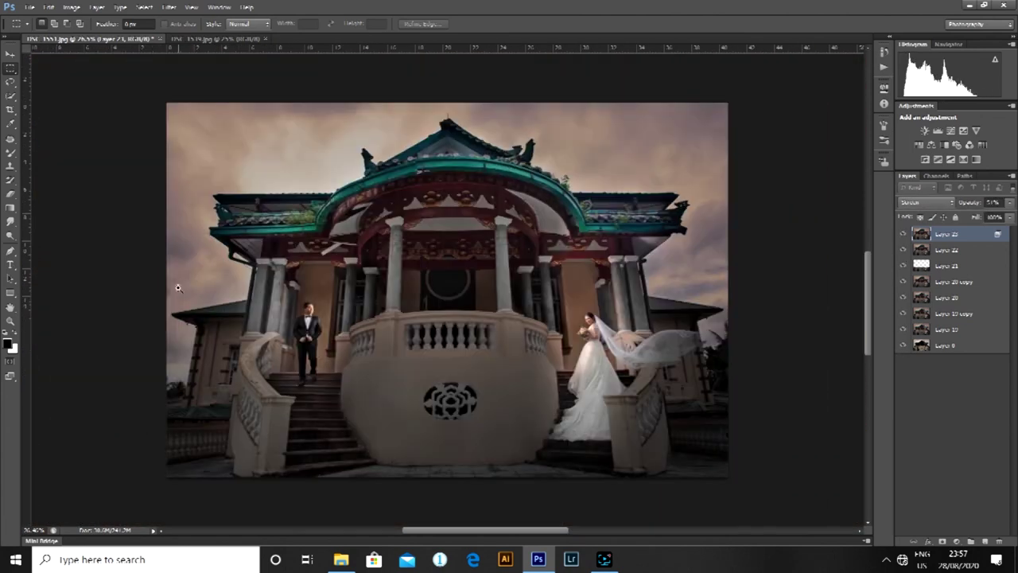
Stamp the visible image into a new layer and sharpen it with Unsharp Mask at amount 112% and radius 1 pixel.
{"action": "key", "text": "ctrl+shift+alt+e"}
{"action": "left_click", "coordinate": [170, 7]}
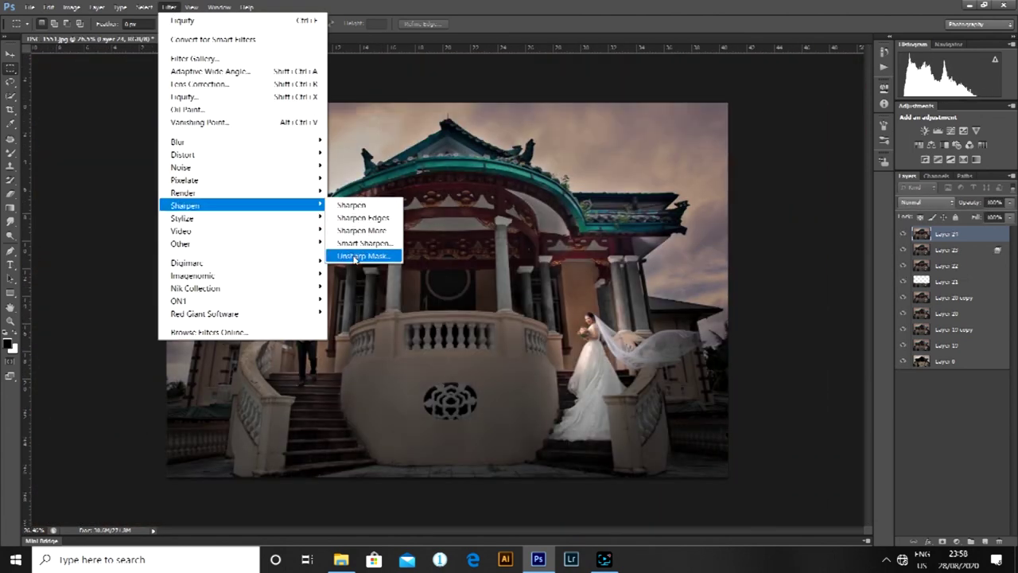
{"action": "left_click", "coordinate": [357, 253]}
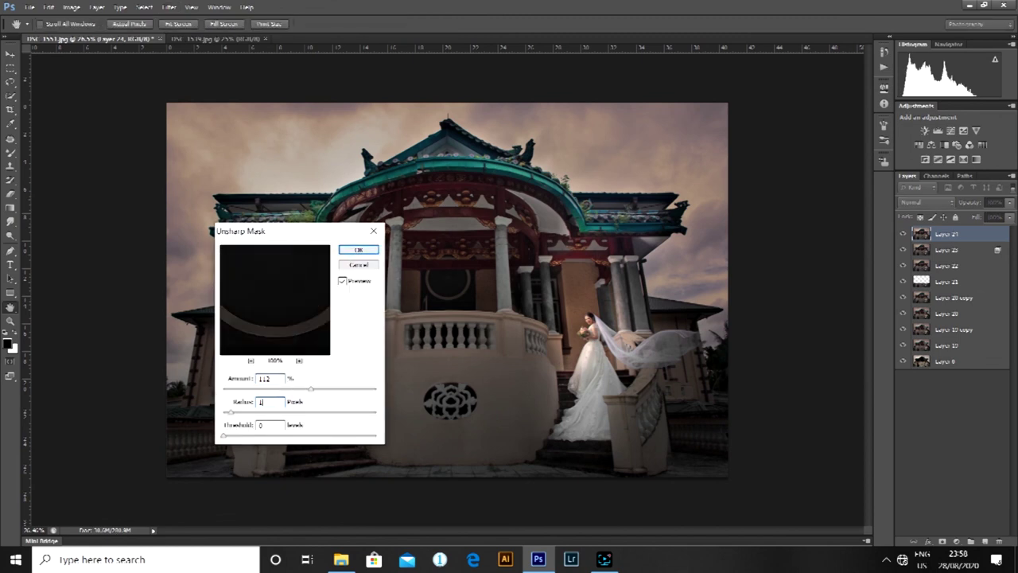
{"action": "left_click", "coordinate": [359, 249]}
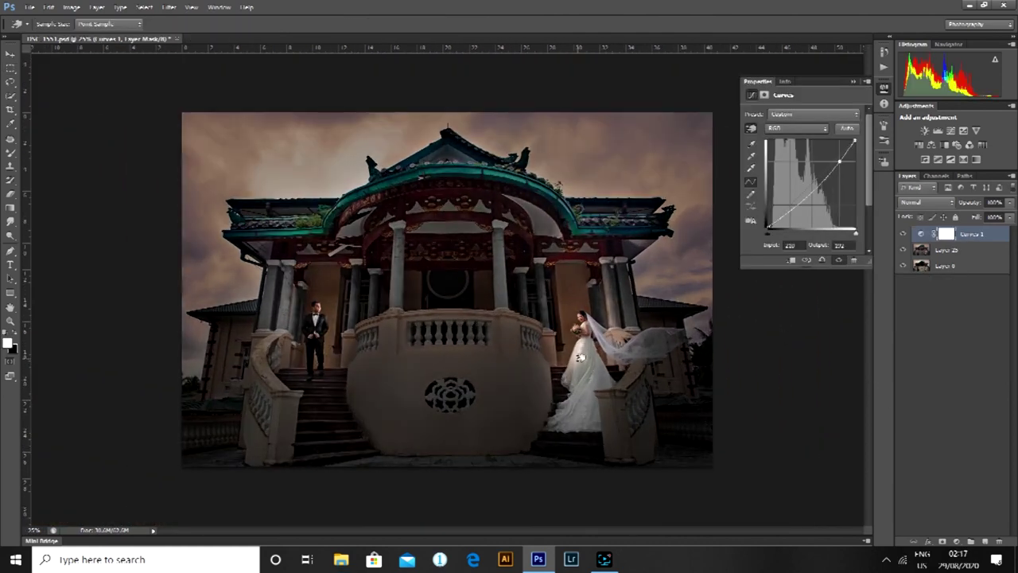
Adjust the gown's tones on the darkening Curves layer and invert its mask to black.
{"action": "left_click_drag", "start_coordinate": [581, 358], "coordinate": [584, 346]}
{"action": "left_click", "coordinate": [853, 82]}
{"action": "key", "text": "ctrl+i"}
{"action": "scroll", "coordinate": [587, 359], "scroll_direction": "up", "scroll_amount": 5}
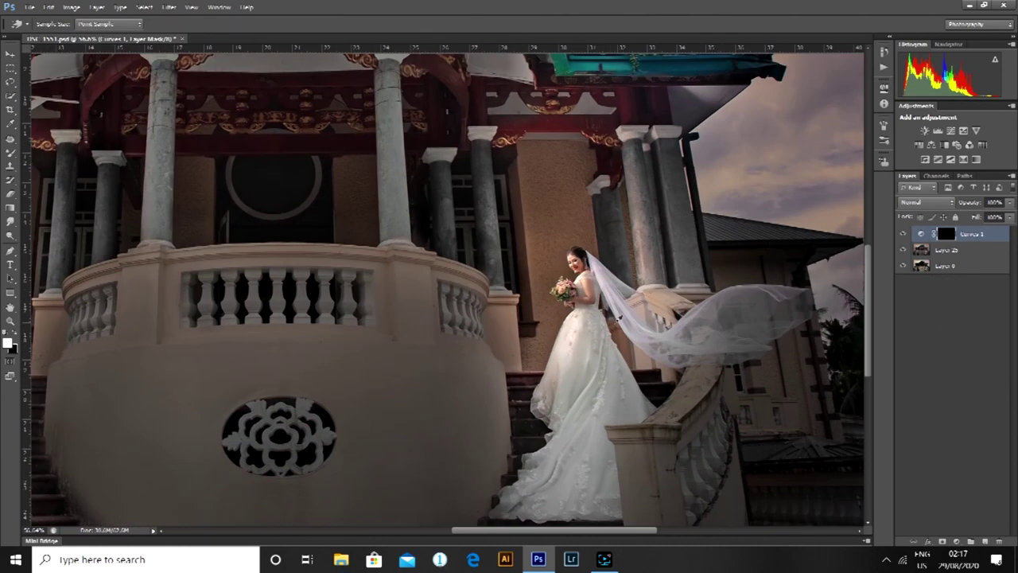
Paint the darkening Curves effect onto the bride's gown with a white brush of size 250 at full opacity.
{"action": "key", "text": "b"}
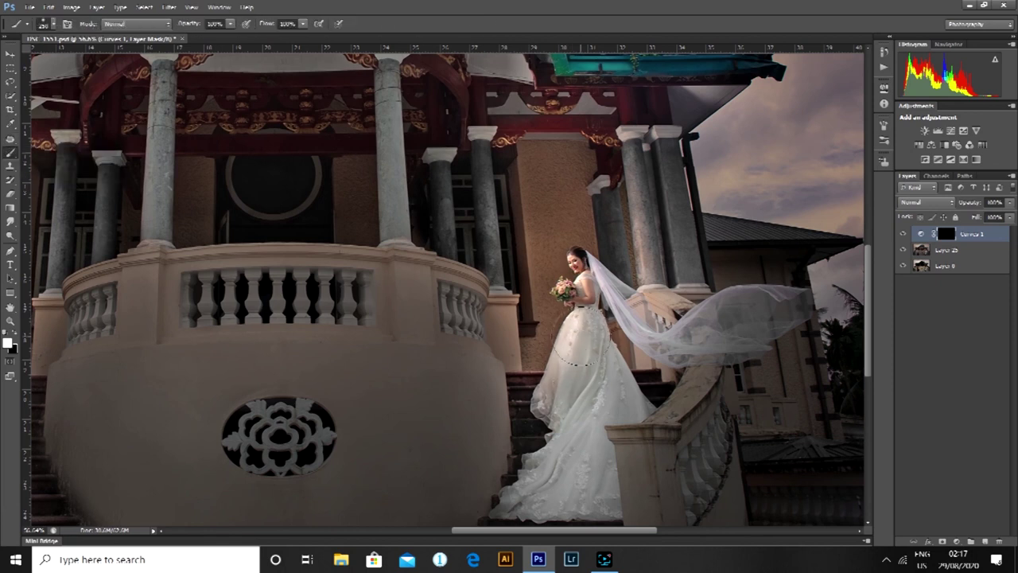
{"action": "left_click_drag", "start_coordinate": [598, 327], "coordinate": [567, 396]}
{"action": "scroll", "coordinate": [589, 374], "scroll_direction": "down", "scroll_amount": 5}
{"action": "scroll", "coordinate": [631, 337], "scroll_direction": "up", "scroll_amount": 8}
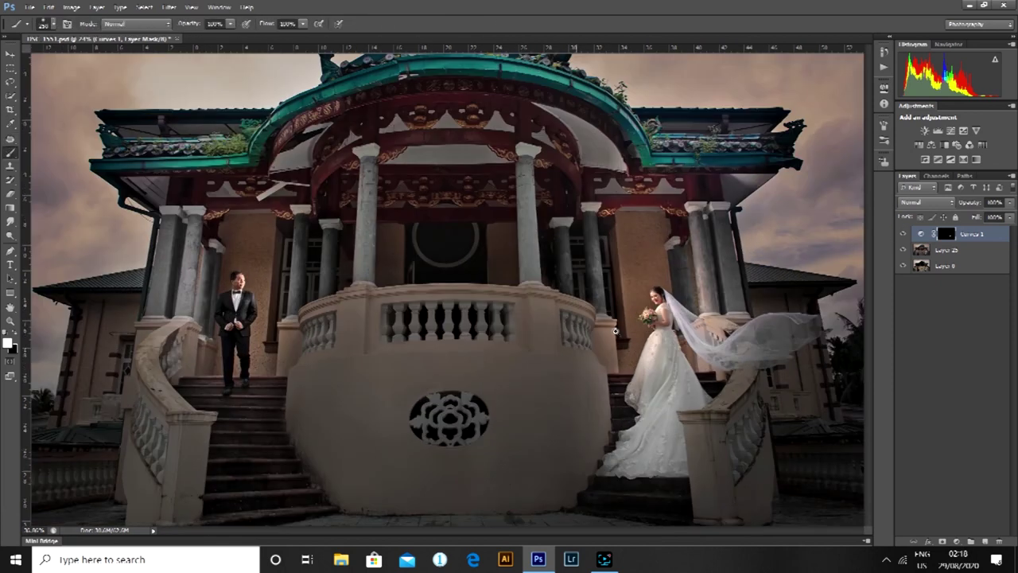
{"action": "scroll", "coordinate": [629, 383], "scroll_direction": "down", "scroll_amount": 6}
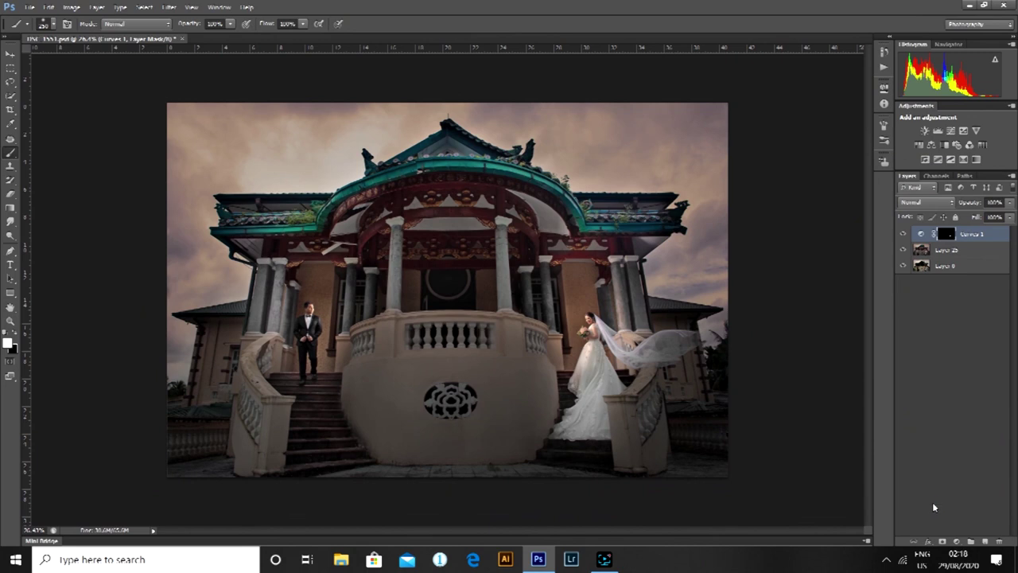
Add a second Curves adjustment layer that brightens the image and invert its mask to black.
{"action": "left_click", "coordinate": [956, 540]}
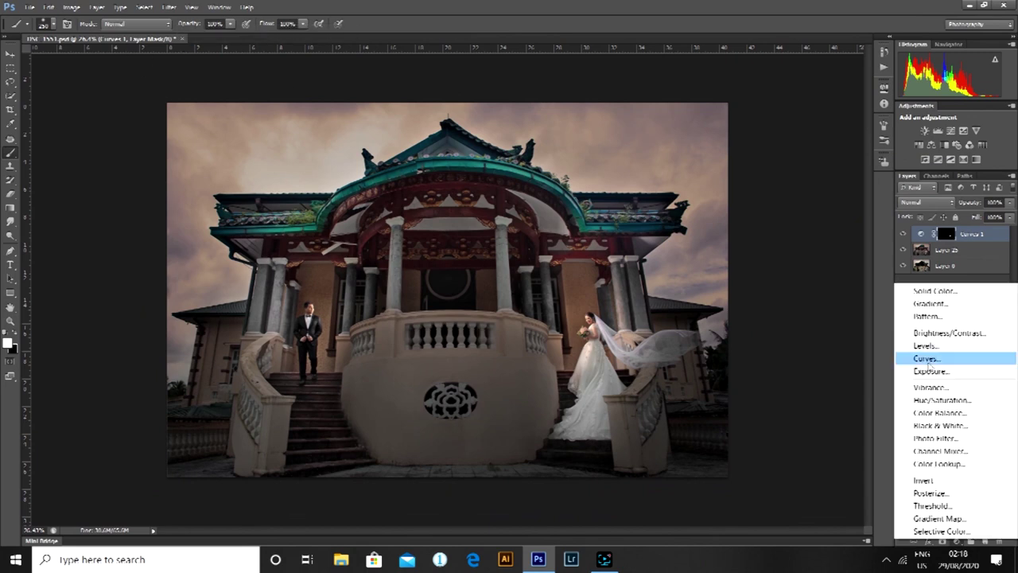
{"action": "left_click", "coordinate": [914, 357]}
{"action": "left_click", "coordinate": [854, 82]}
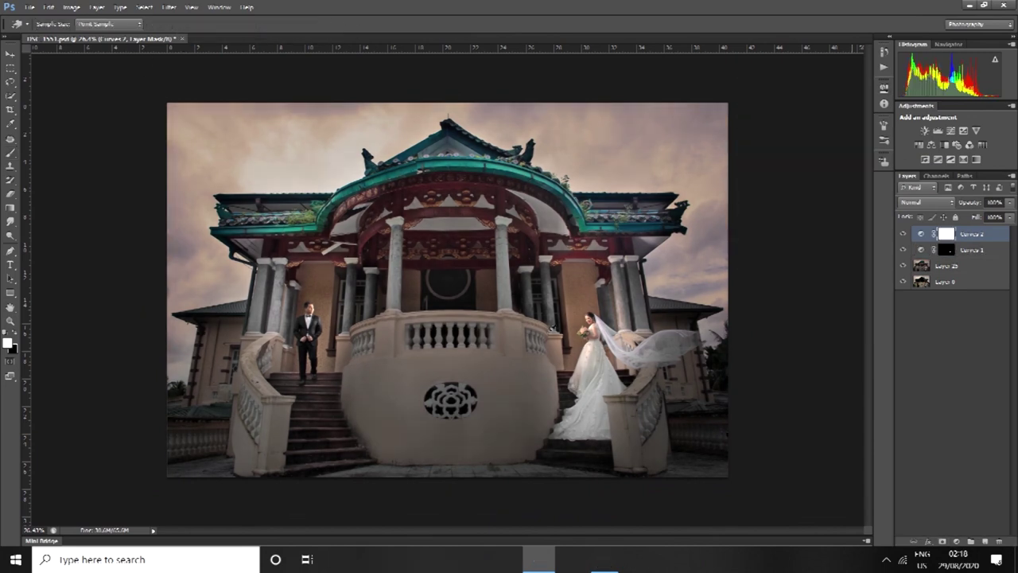
{"action": "key", "text": "ctrl+i"}
Brush the brightening onto the rounded balcony wall with a white brush of size 700 and set the Curves layer's opacity to 38%.
{"action": "key", "text": "b"}
{"action": "left_click_drag", "start_coordinate": [395, 356], "coordinate": [501, 380]}
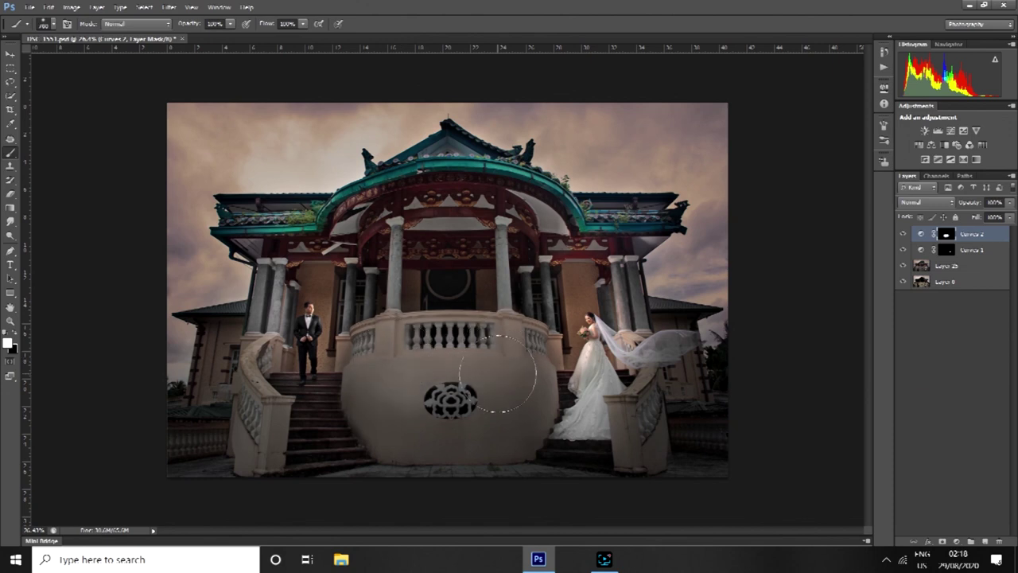
{"action": "left_click_drag", "start_coordinate": [963, 205], "coordinate": [930, 209]}
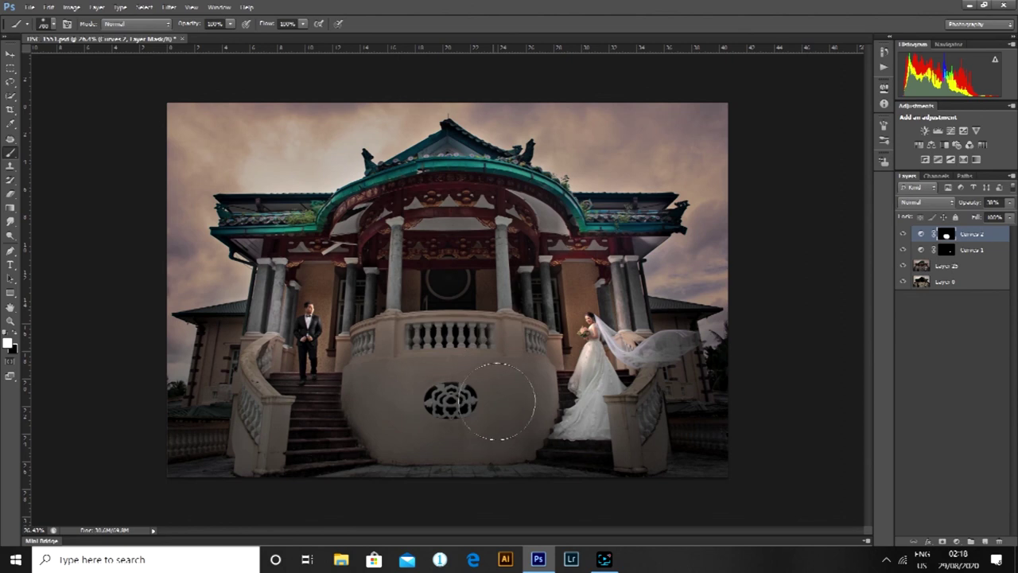
Paint the bride's gown into the brightening Curves mask with a brush of size 250.
{"action": "left_click_drag", "start_coordinate": [602, 383], "coordinate": [603, 390]}
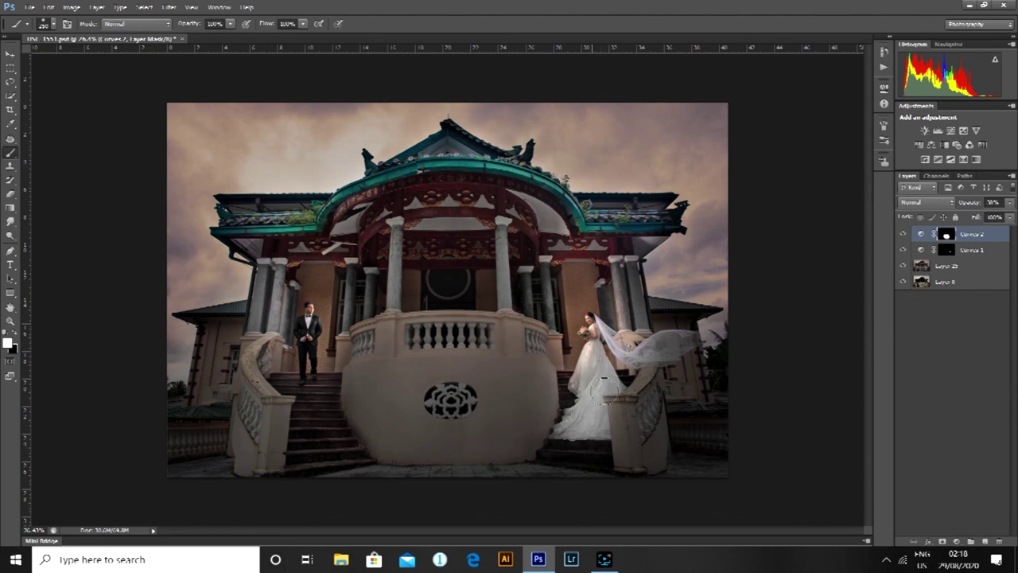
{"action": "scroll", "coordinate": [604, 390], "scroll_direction": "down", "scroll_amount": 2}
{"action": "scroll", "coordinate": [556, 374], "scroll_direction": "up", "scroll_amount": 1}
{"action": "scroll", "coordinate": [498, 358], "scroll_direction": "down", "scroll_amount": 3}
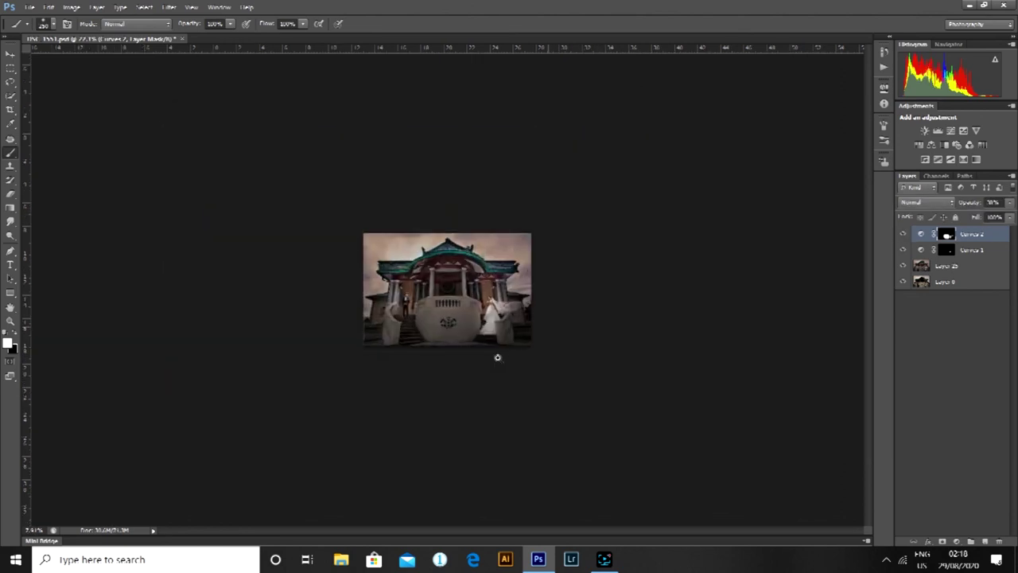